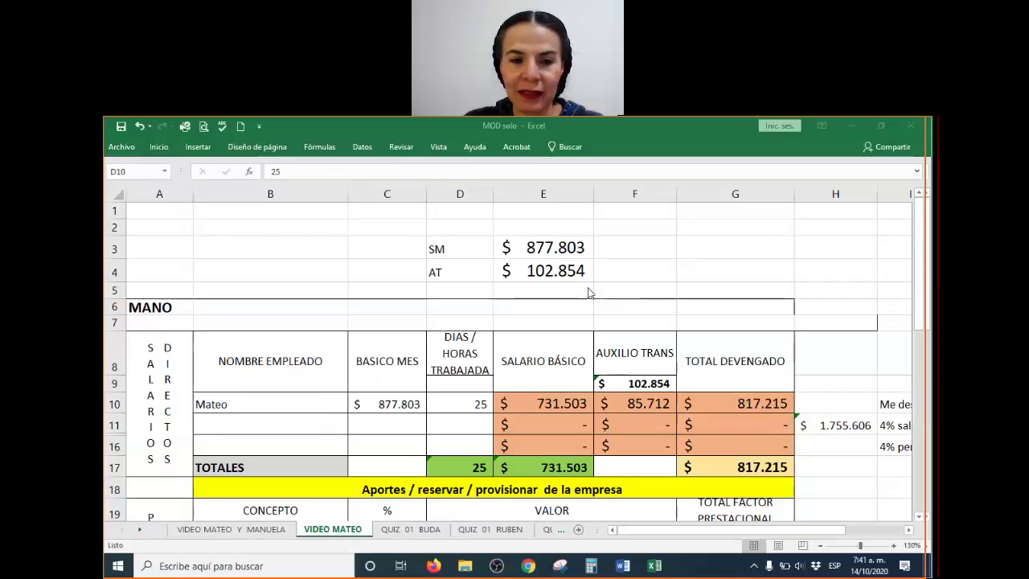
Review the SM and AT reference values and the listed employee's BASICO MES cell in the payroll sheet.
left_click(618, 250)
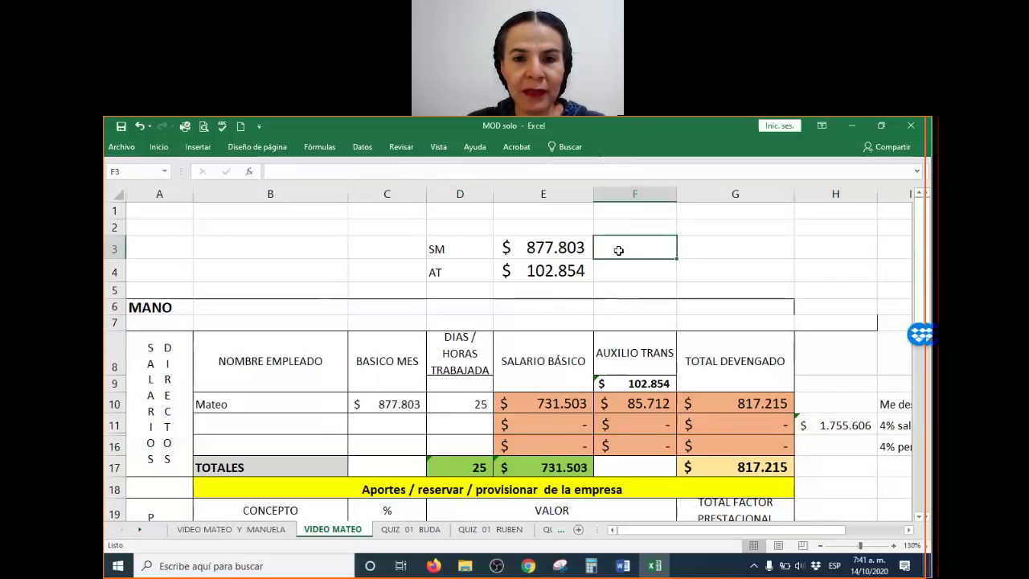
left_click(565, 248)
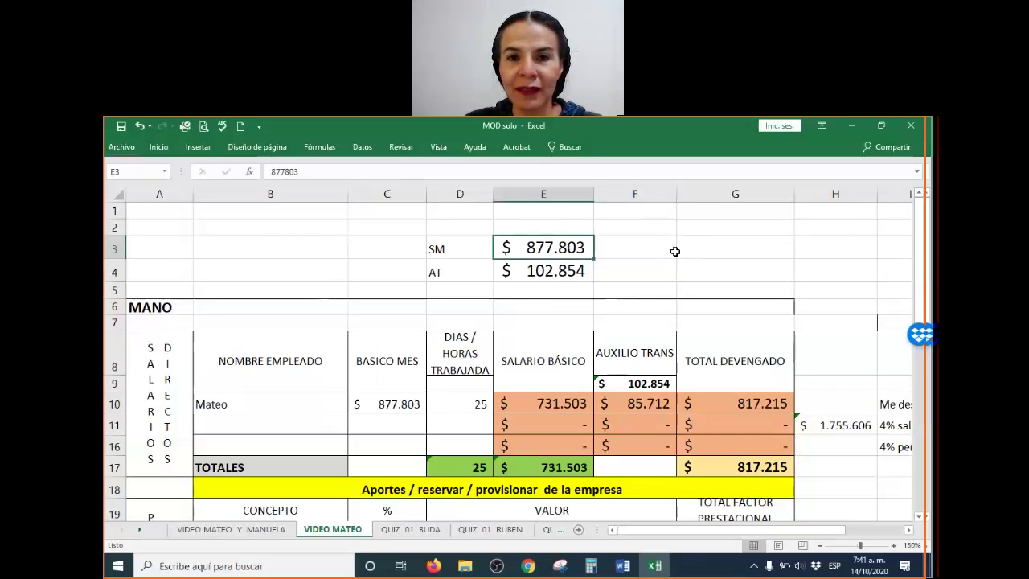
left_click(585, 274)
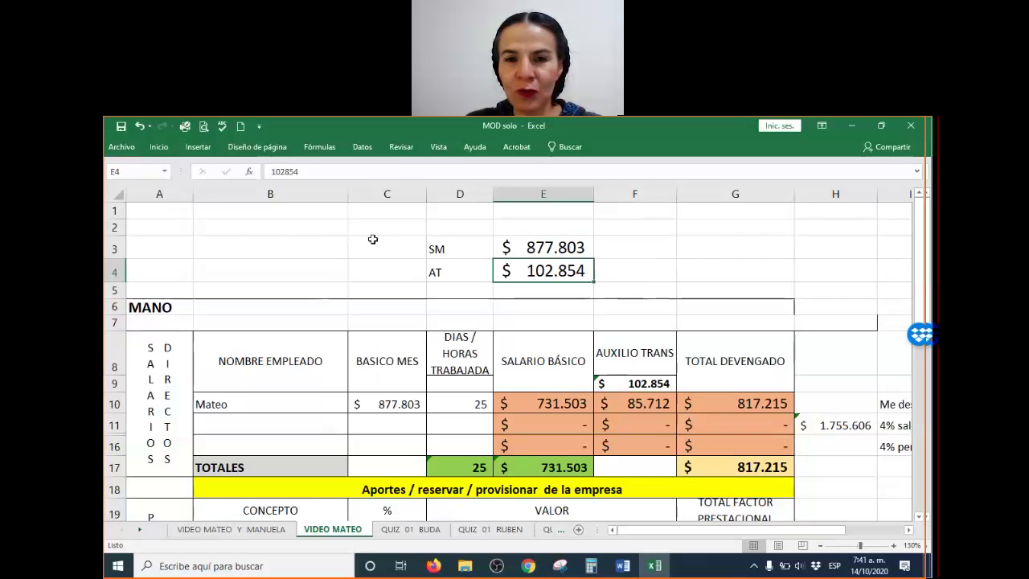
left_click(316, 173)
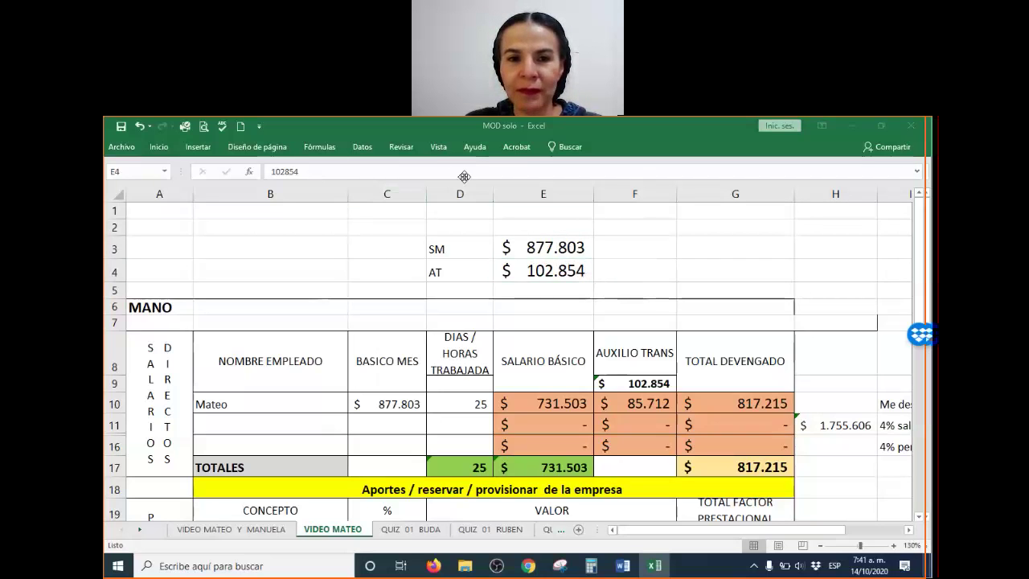
scroll(725, 290, "down", 1)
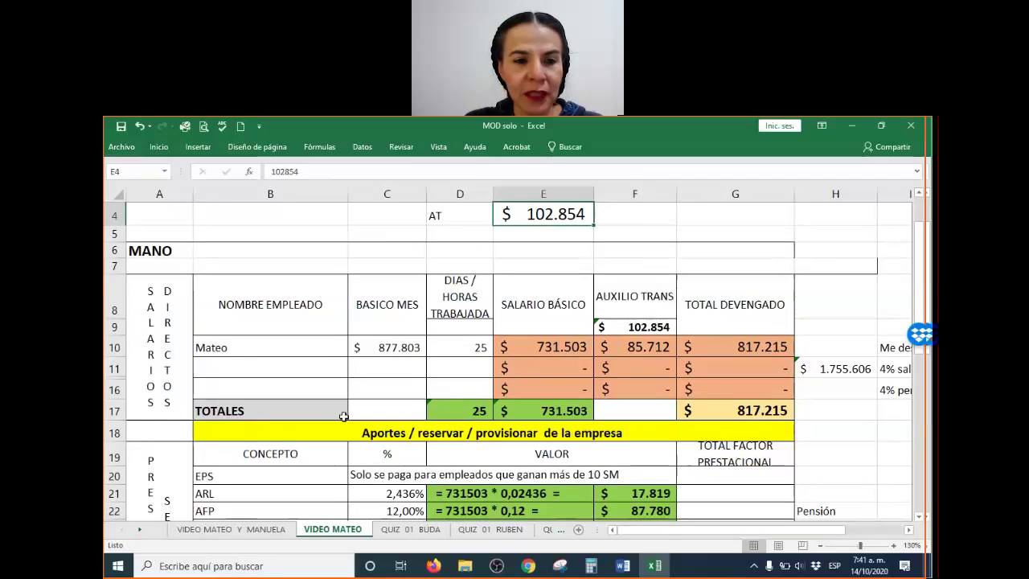
left_click(337, 363)
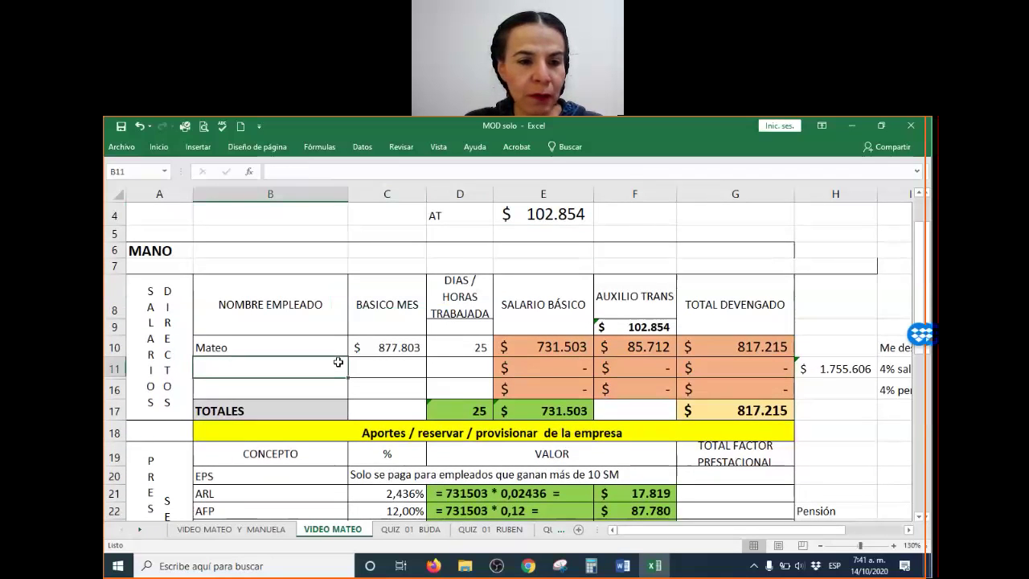
left_click(387, 345)
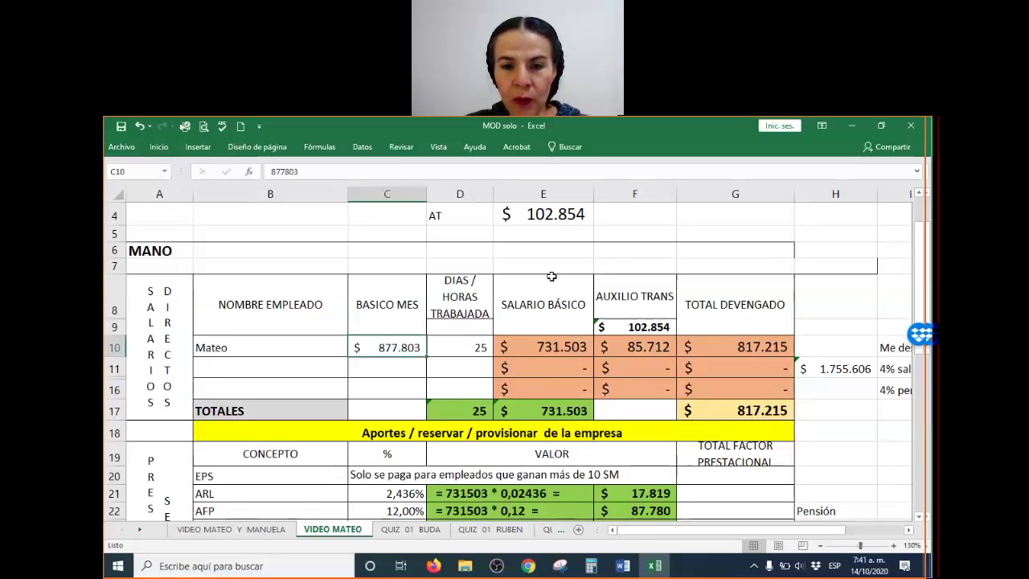
Switch to the Word document and examine the salary formula and its worked example for 25 days.
left_click(625, 564)
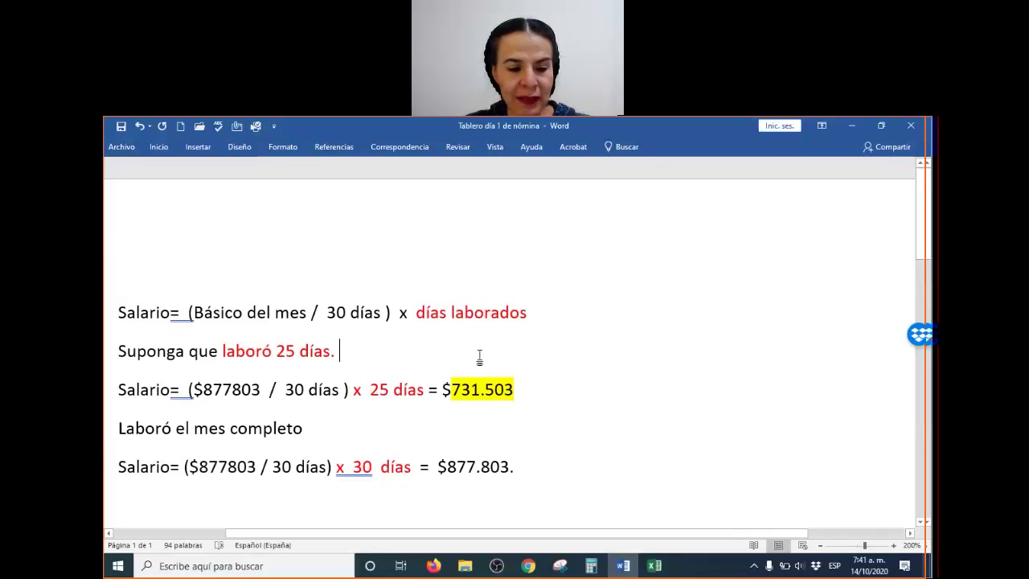
scroll(484, 356, "up", 2)
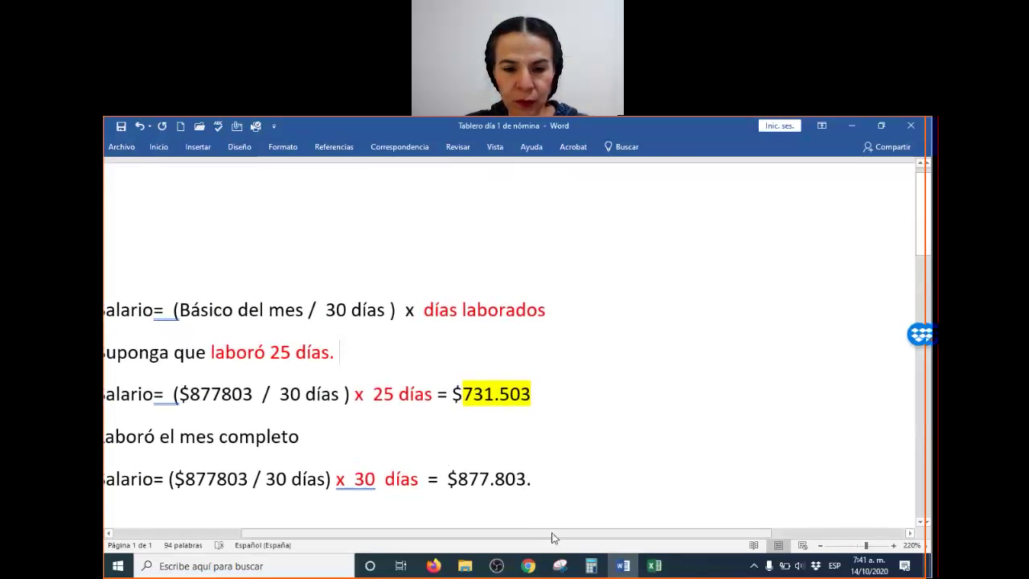
left_click_drag(552, 537, 474, 537)
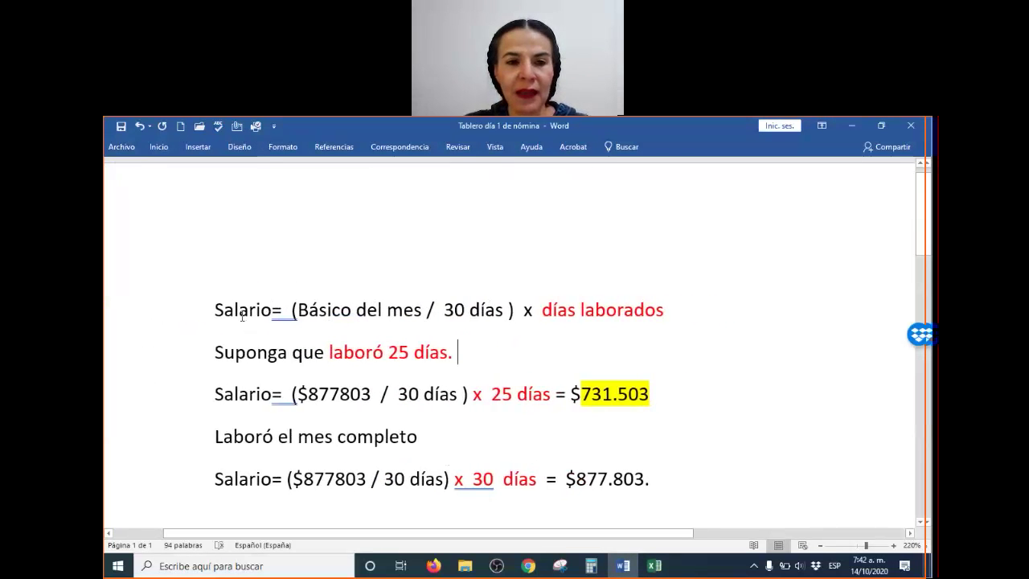
left_click_drag(304, 303, 410, 312)
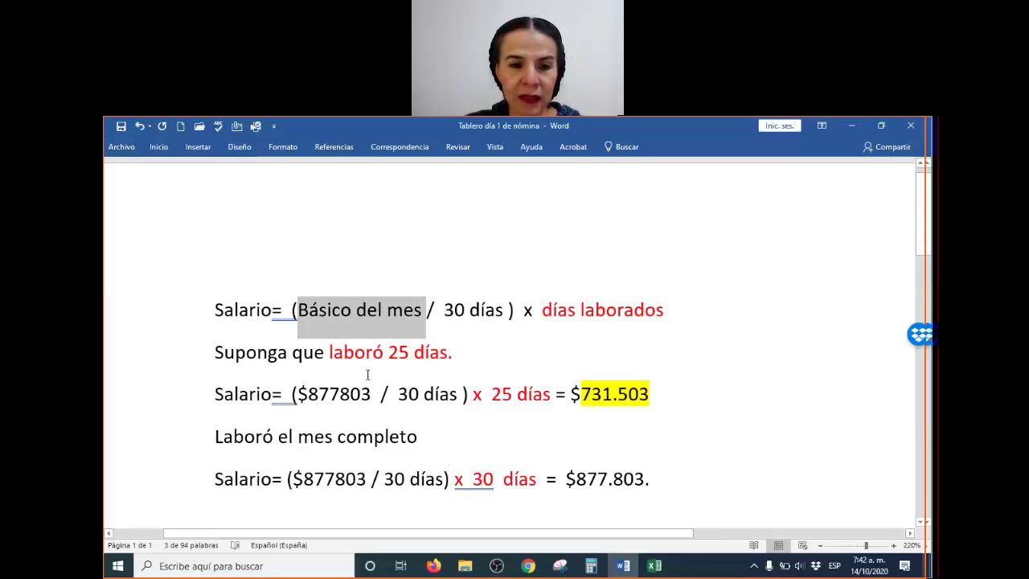
left_click_drag(378, 395, 296, 395)
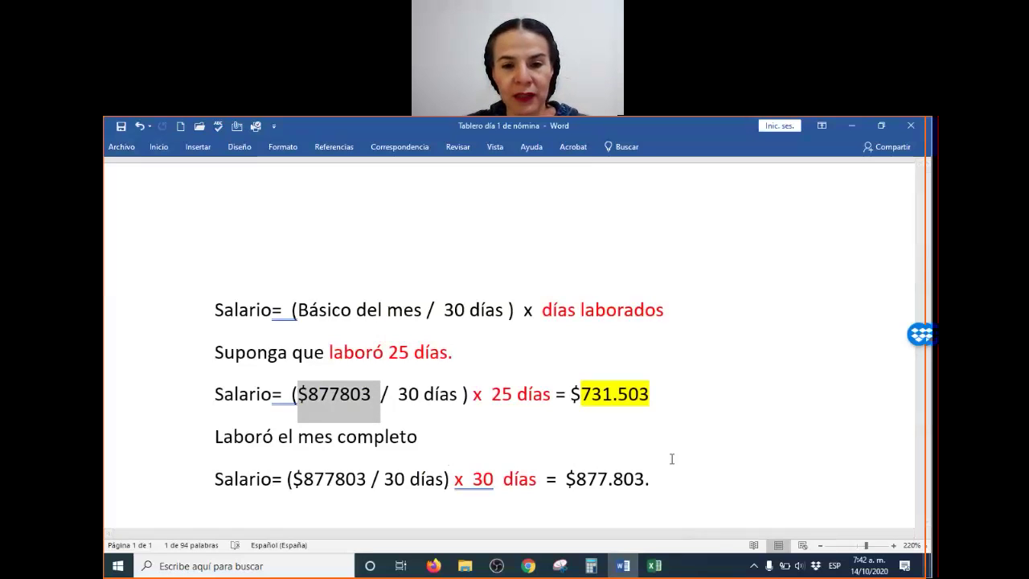
left_click(470, 306)
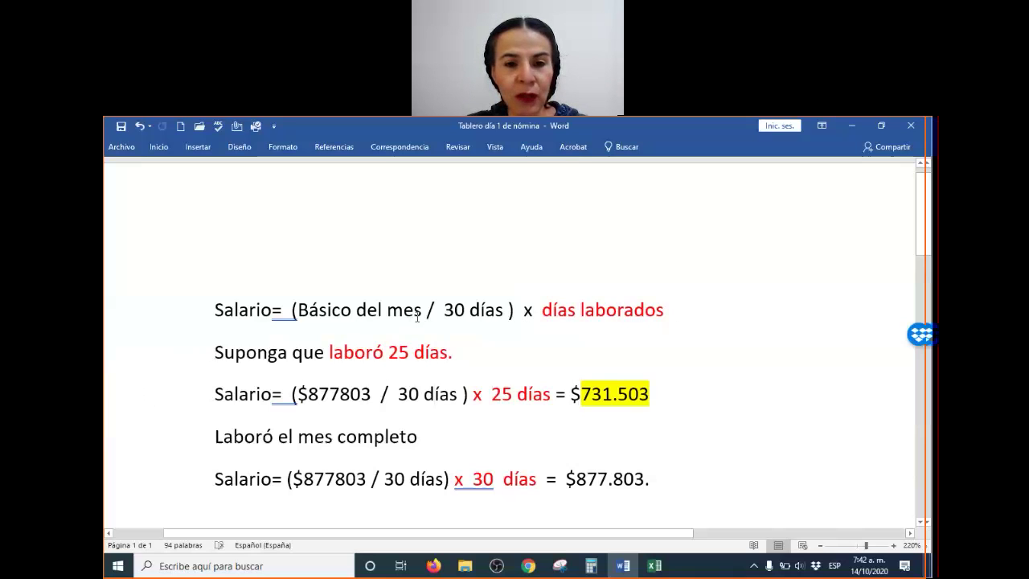
Open Calculator beside the salary formulas and calculate 877803 divided by 30, multiplied by 25.
left_click(591, 565)
left_click_drag(263, 163, 731, 173)
type("877803")
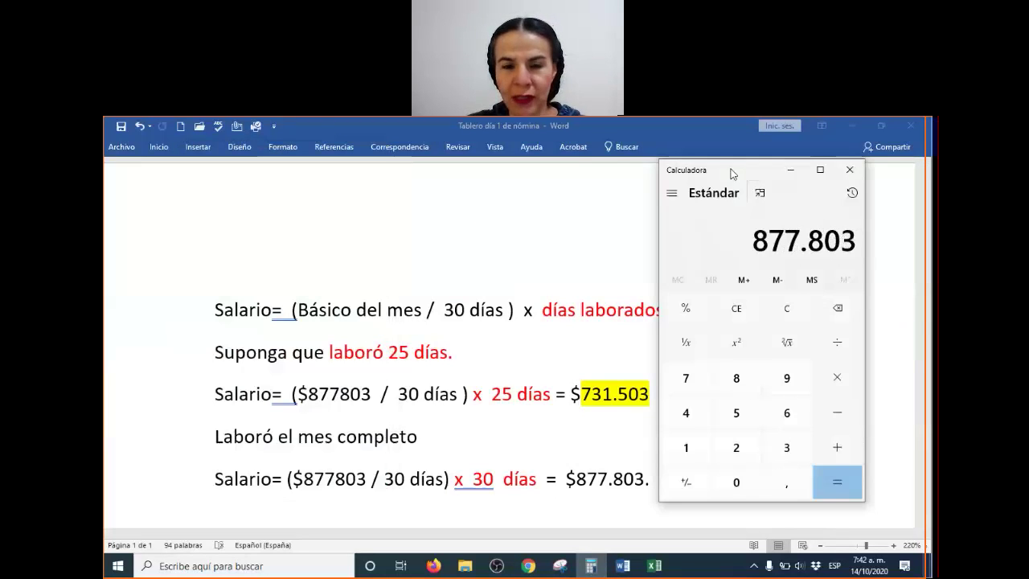
key("slash")
type("30")
key("Return")
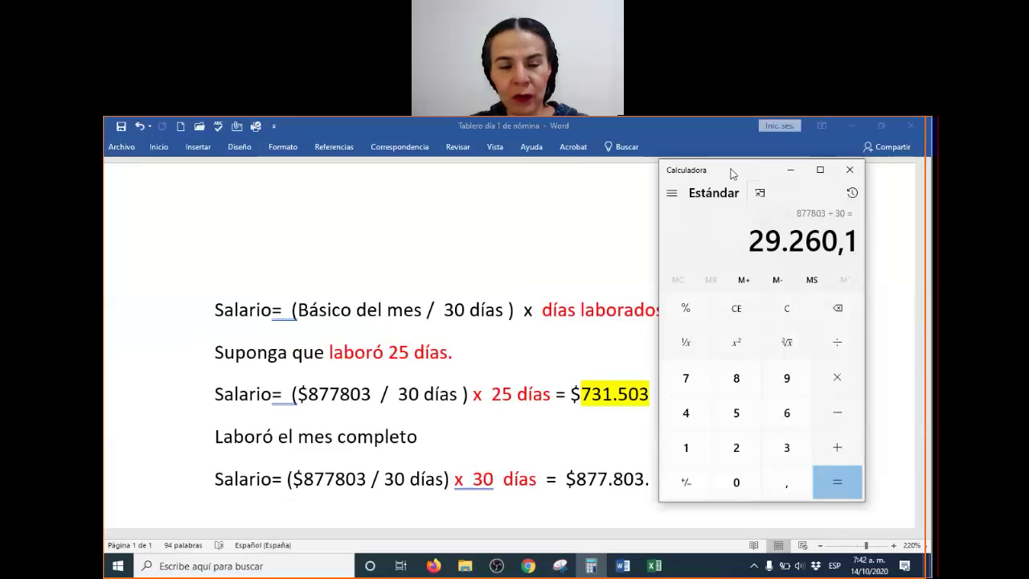
key("asterisk")
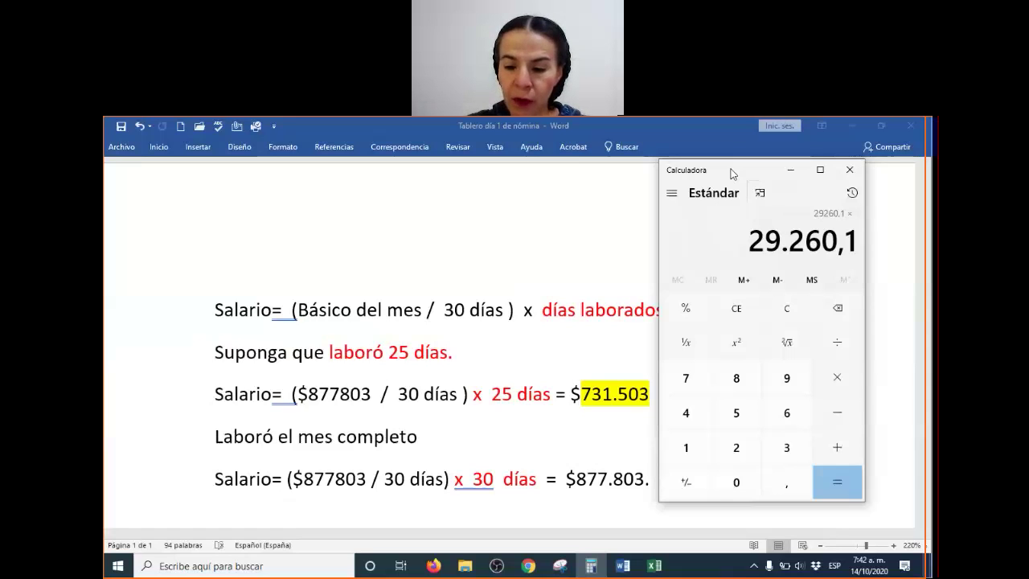
type("25")
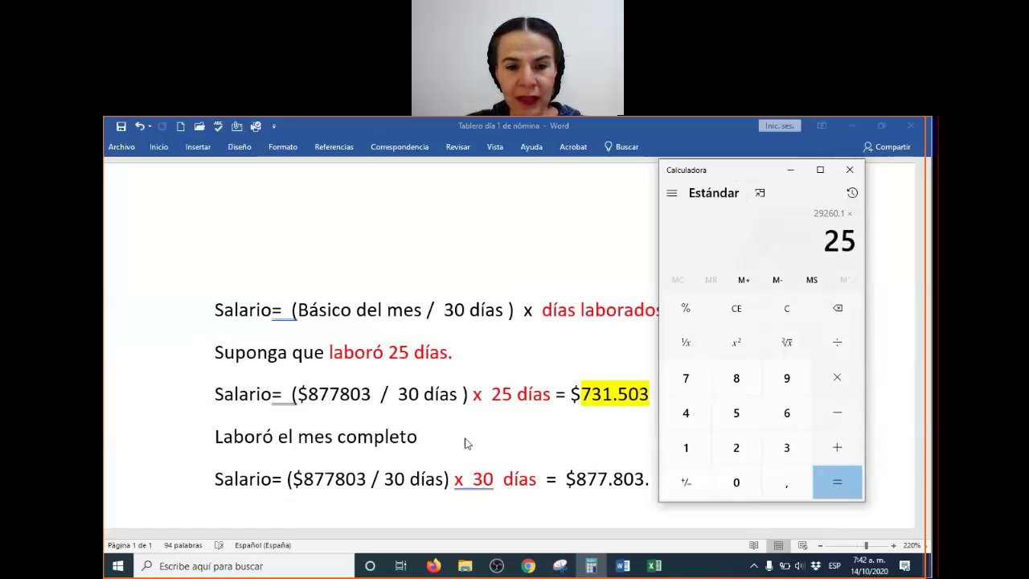
key("Return")
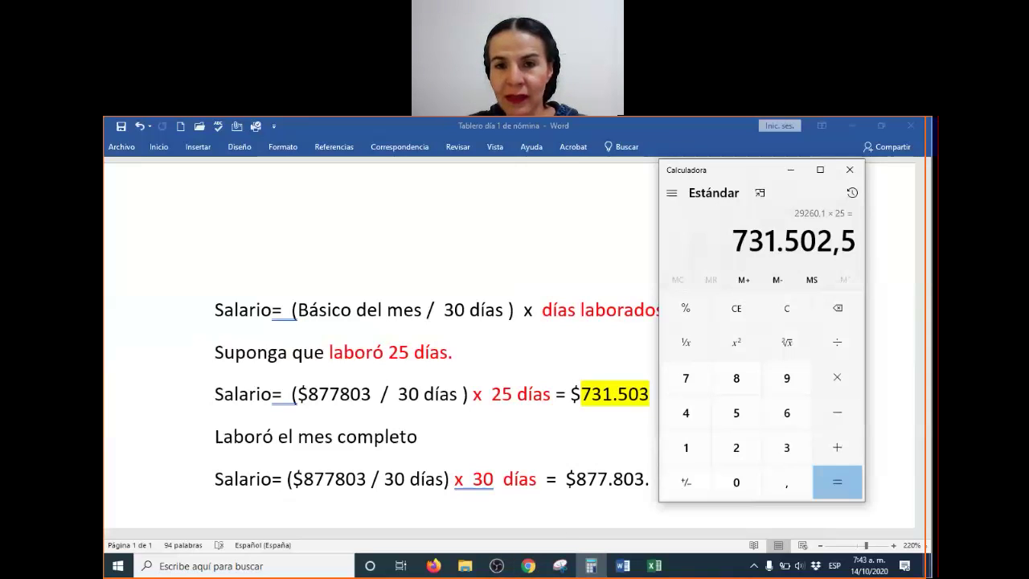
Annotate the rounding on the calculator result by striking out the last two digits and writing 3, and erase the marks.
left_click(717, 124)
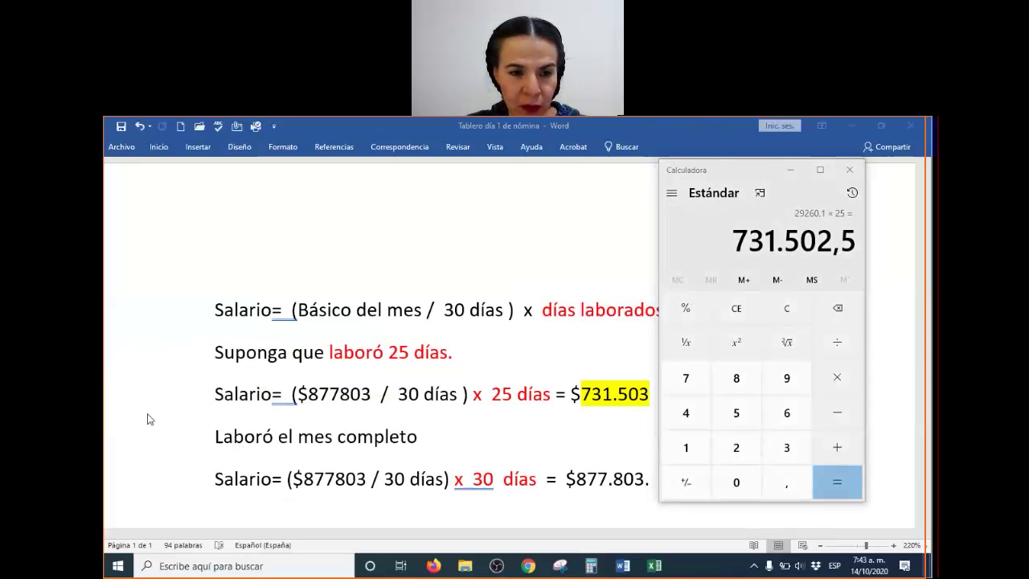
mouse_move(822, 229)
left_mouse_down()
mouse_move(833, 235)
mouse_move(815, 264)
left_mouse_up()
mouse_move(842, 228)
left_mouse_down()
mouse_move(864, 257)
mouse_move(798, 295)
mouse_move(828, 302)
mouse_move(837, 322)
mouse_move(815, 331)
left_mouse_up()
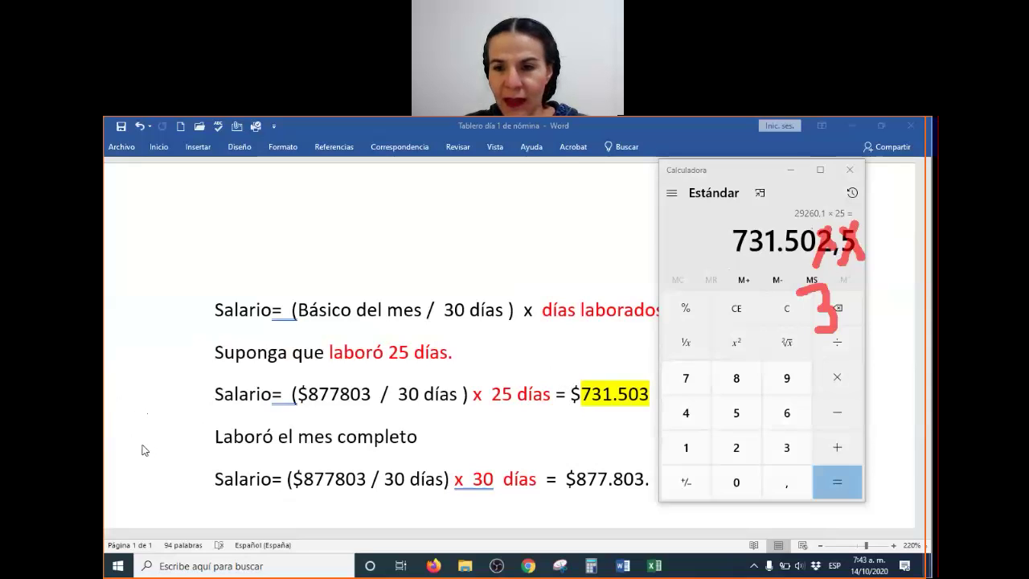
mouse_move(818, 307)
left_mouse_down()
mouse_move(848, 251)
mouse_move(836, 234)
mouse_move(854, 241)
left_mouse_up()
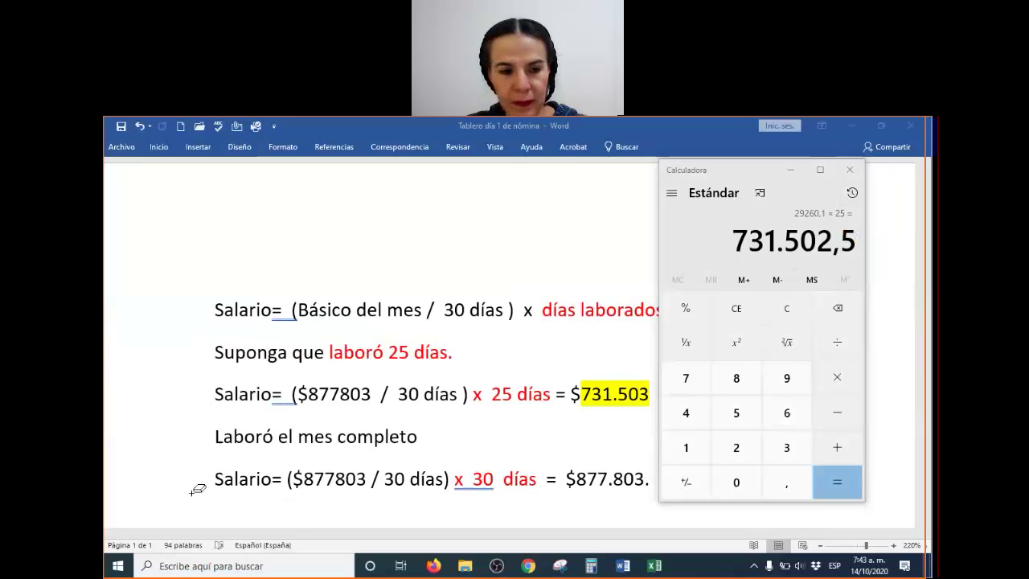
Close Calculator, switch to Excel and inspect the row 10 formulas for SALARIO BÁSICO and AUXILIO TRANS.
left_click(850, 170)
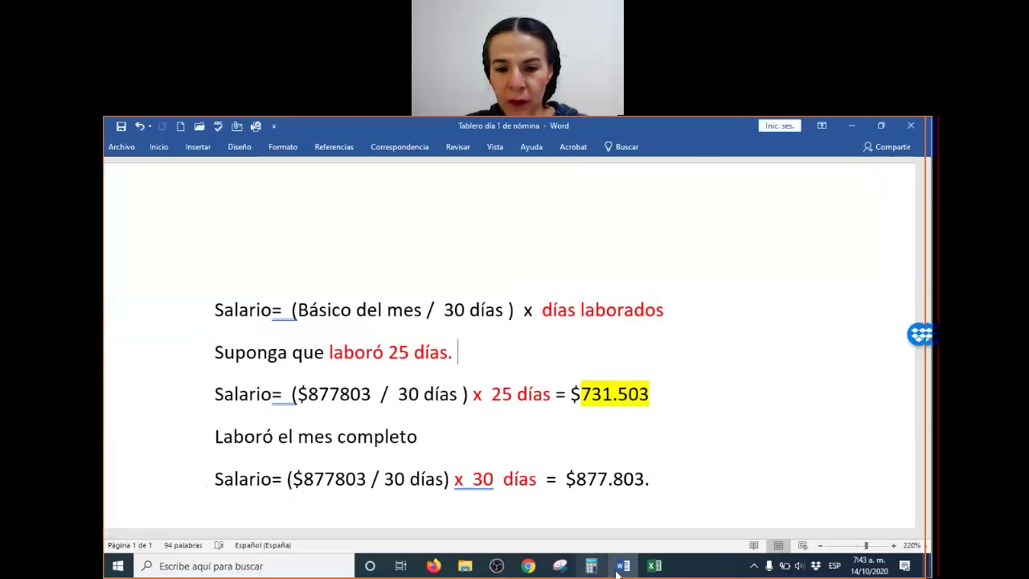
left_click(656, 566)
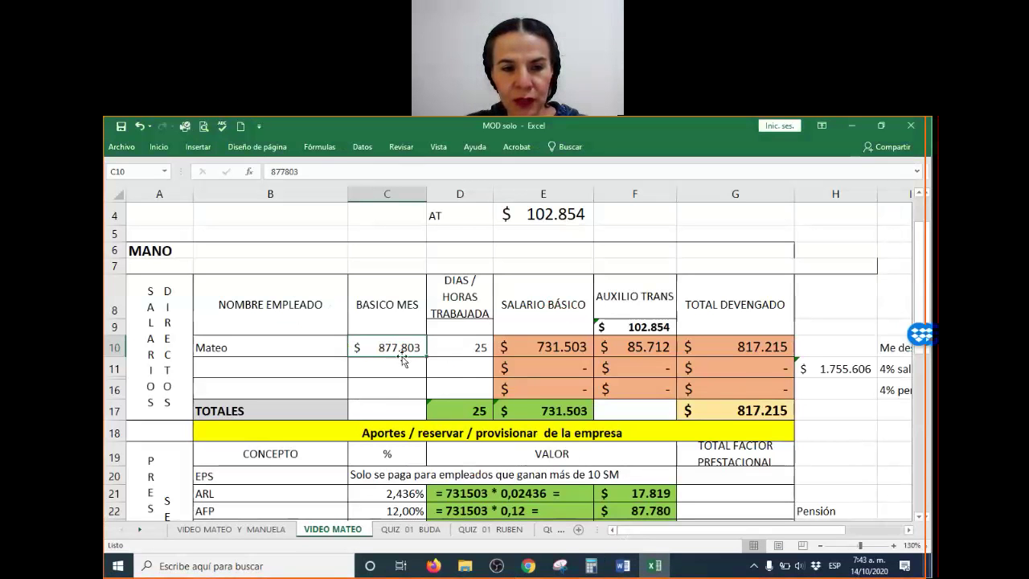
left_click(543, 347)
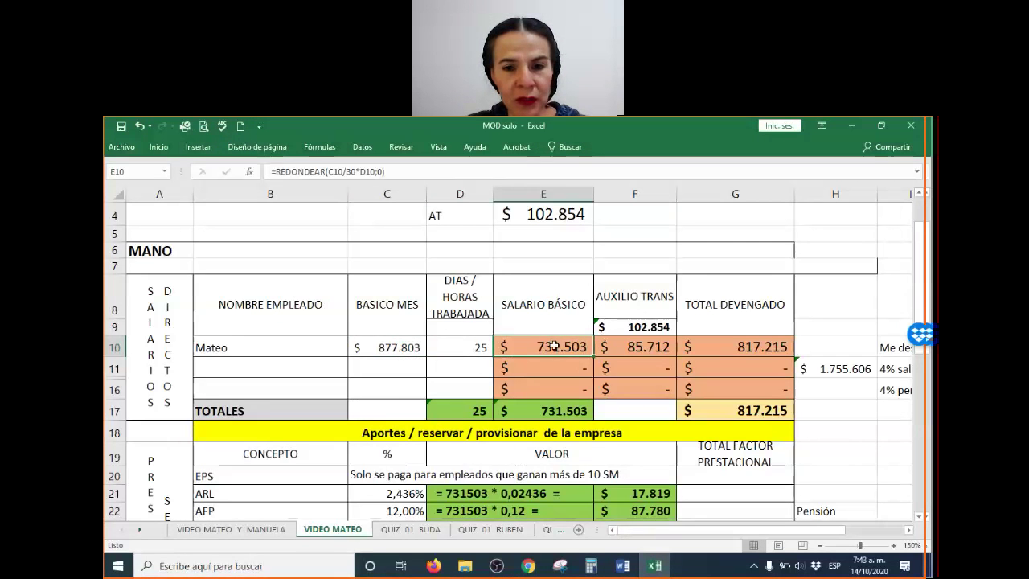
double_click(553, 346)
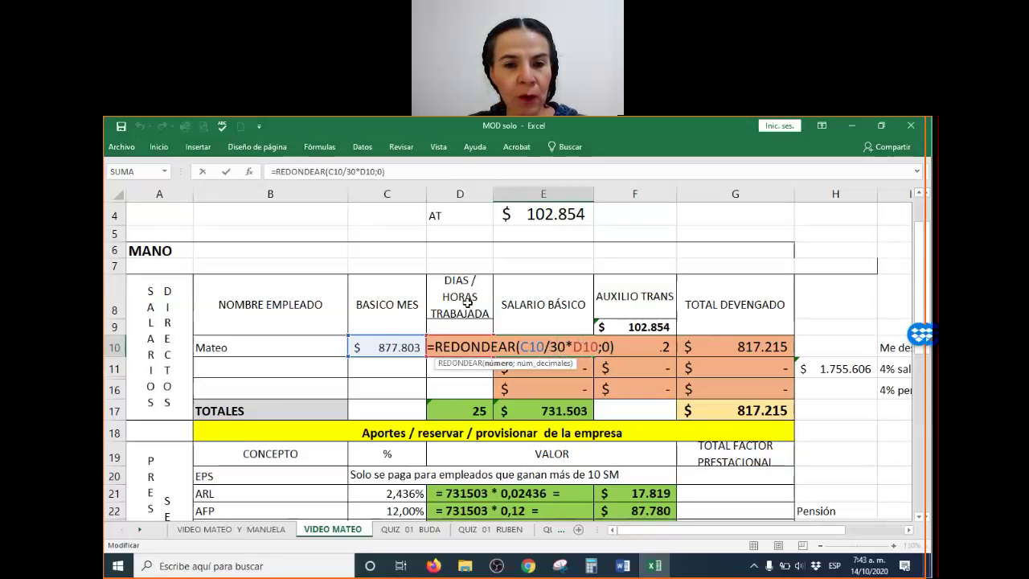
left_click(454, 334)
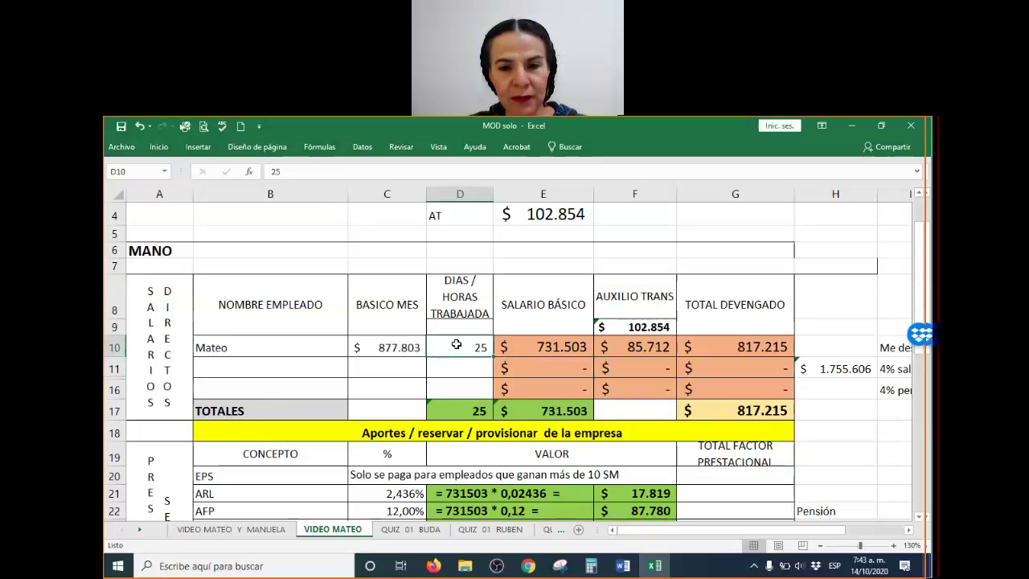
left_click(562, 353)
left_click(644, 349)
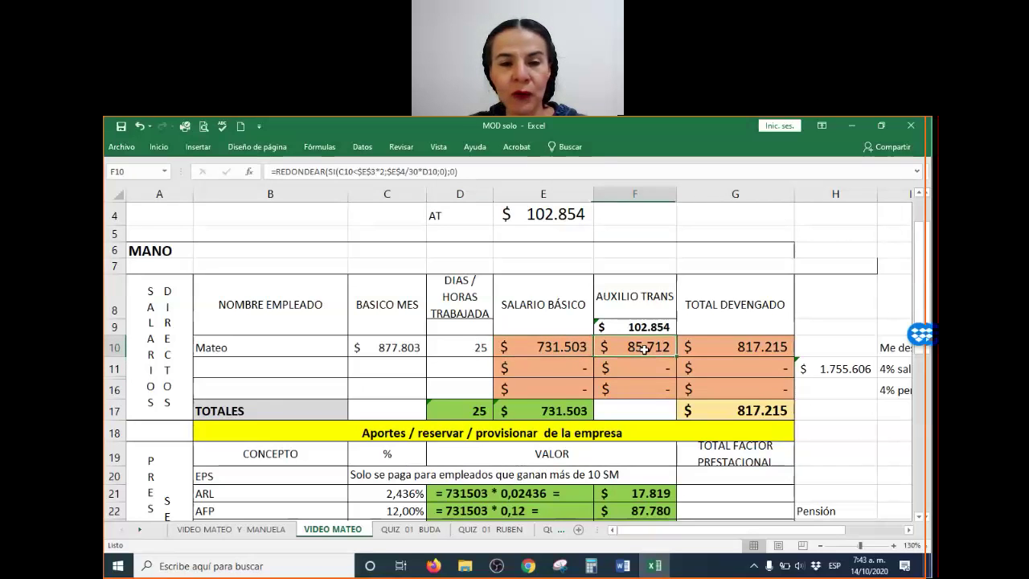
Switch back to Word and examine the transport allowance eligibility rule, its 2020 amount and the AT formula with examples.
left_click(623, 566)
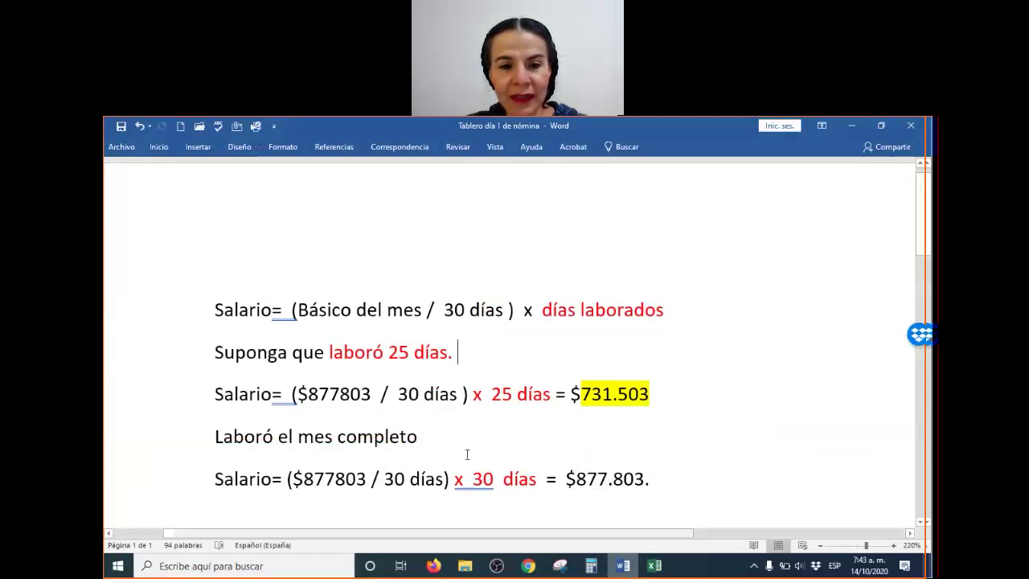
scroll(474, 425, "down", 5)
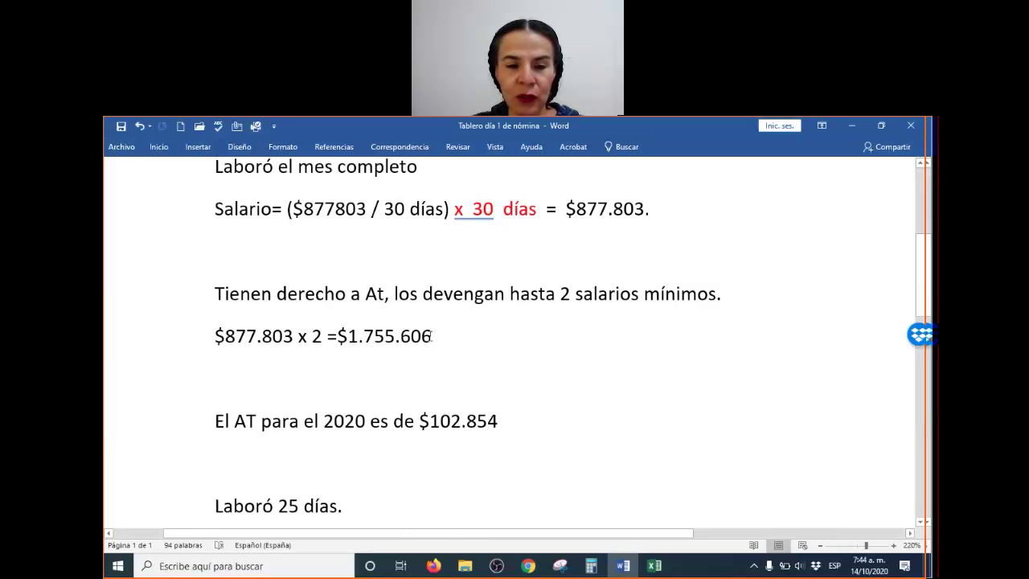
left_click_drag(418, 421, 512, 438)
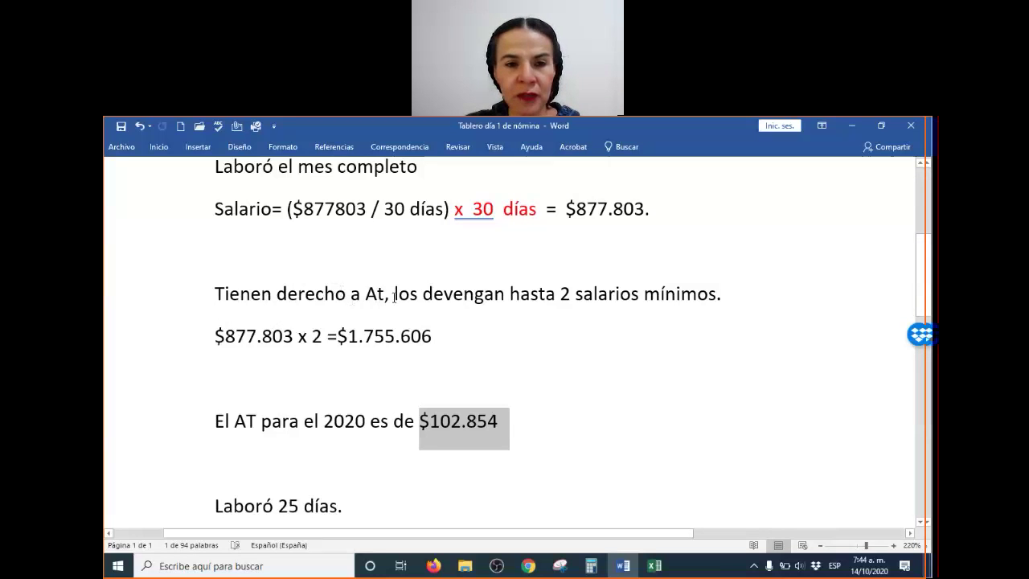
scroll(378, 306, "up", 2)
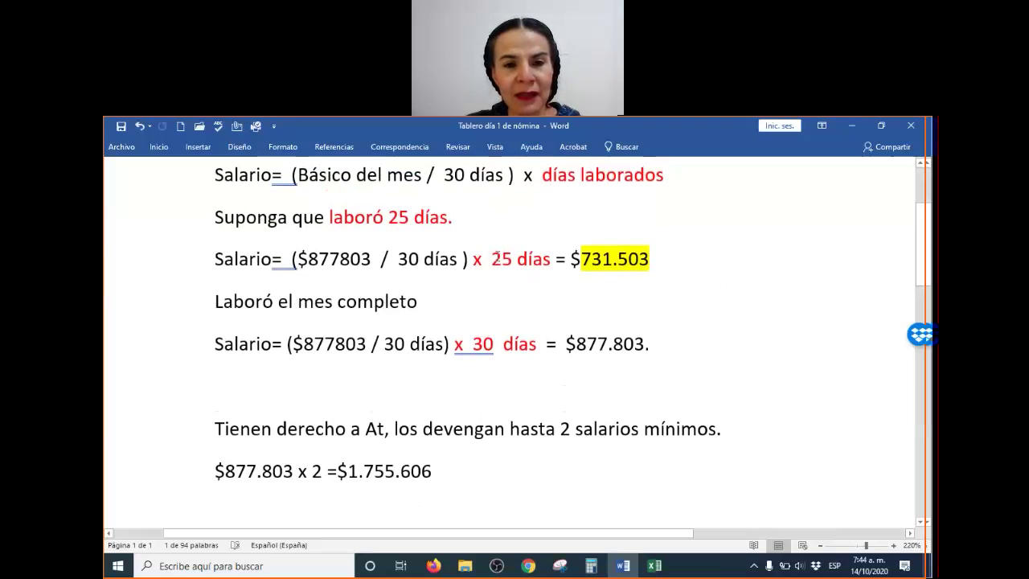
scroll(367, 287, "down", 6)
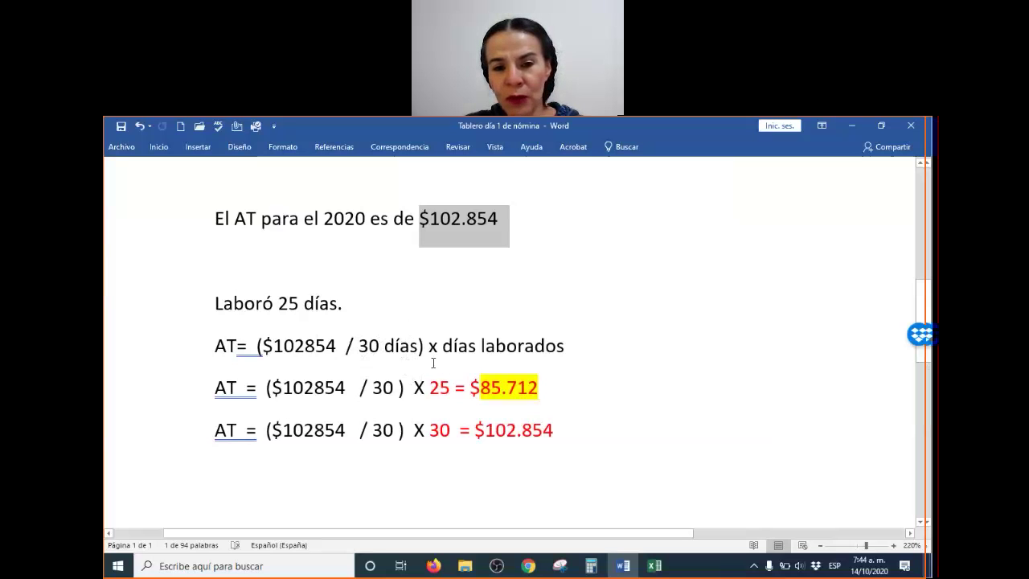
left_click(239, 391)
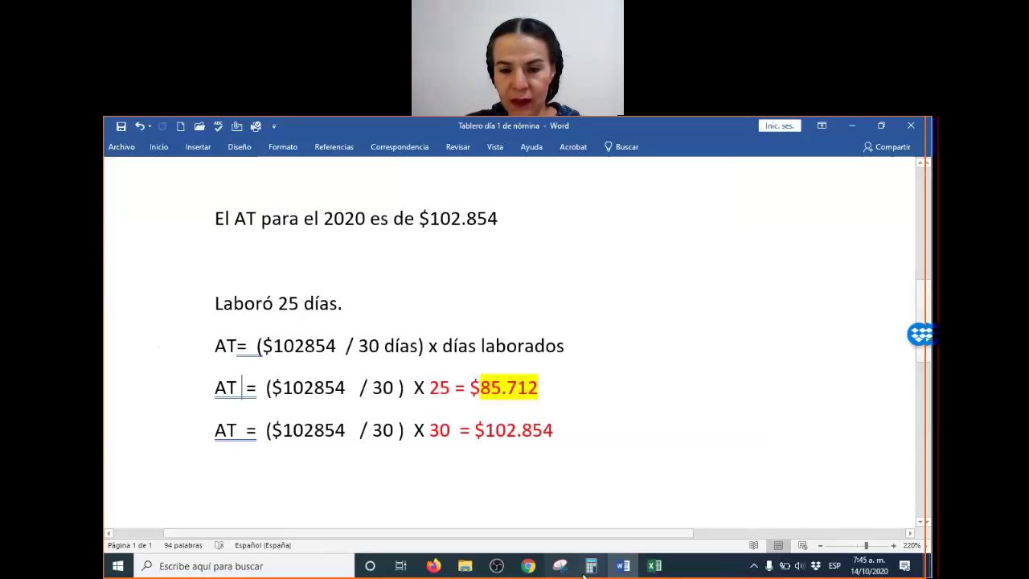
Switch to Calculator and calculate the transport allowance as 102854 divided by 30, multiplied by 25.
left_click(591, 569)
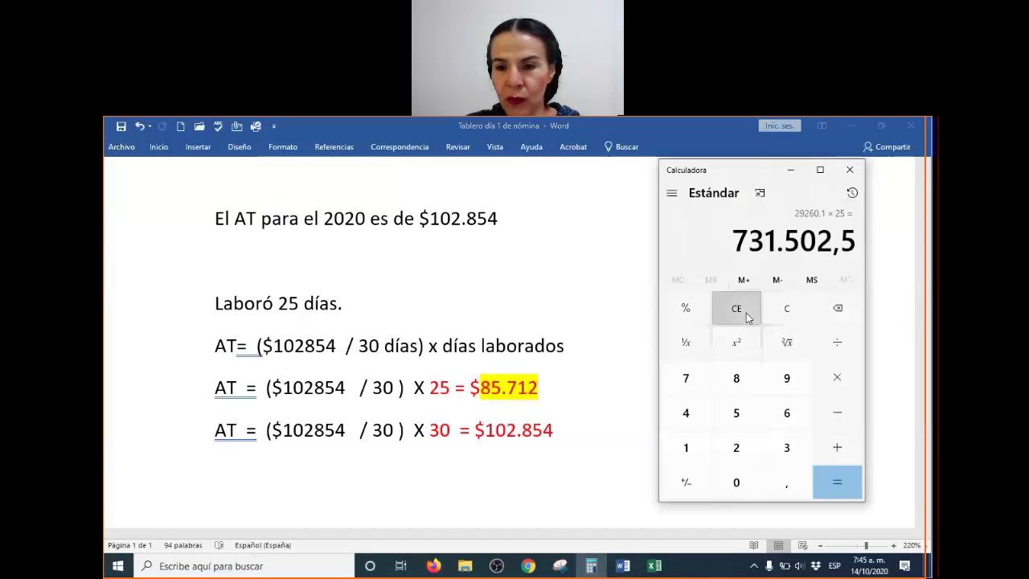
left_click(769, 319)
type("1")
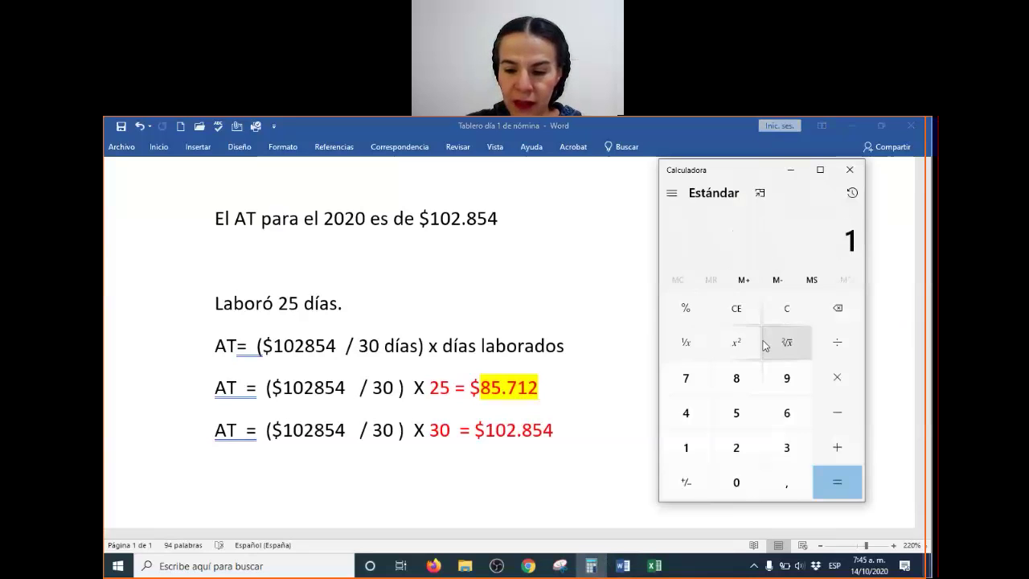
type("02854")
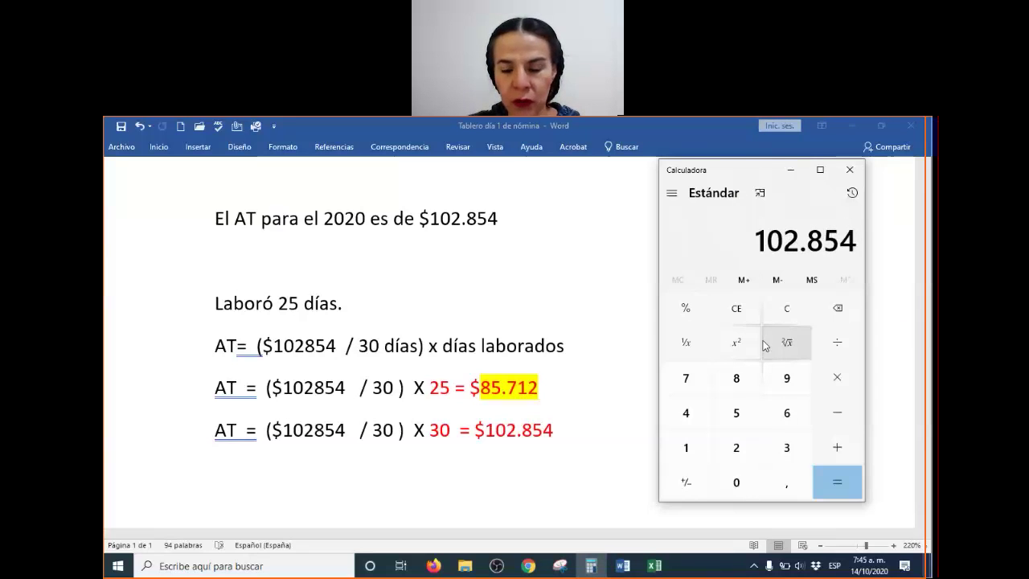
type("/30")
key("Return")
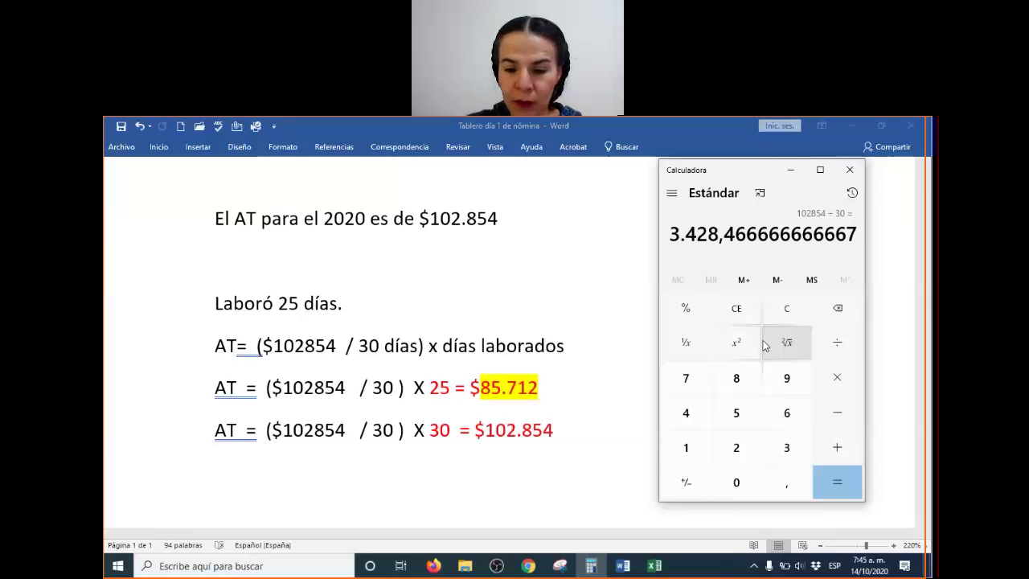
type("*25")
key("Return")
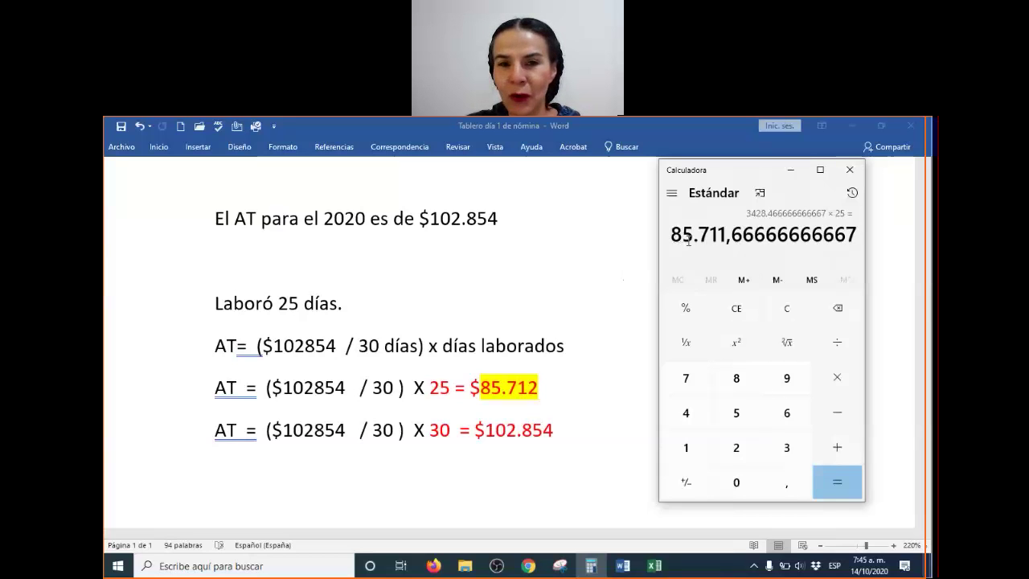
Highlight and underline the digits 1,66 in the calculator result, tick the $85.712 answer in the notes, and erase the marks.
left_click_drag(719, 231, 755, 233)
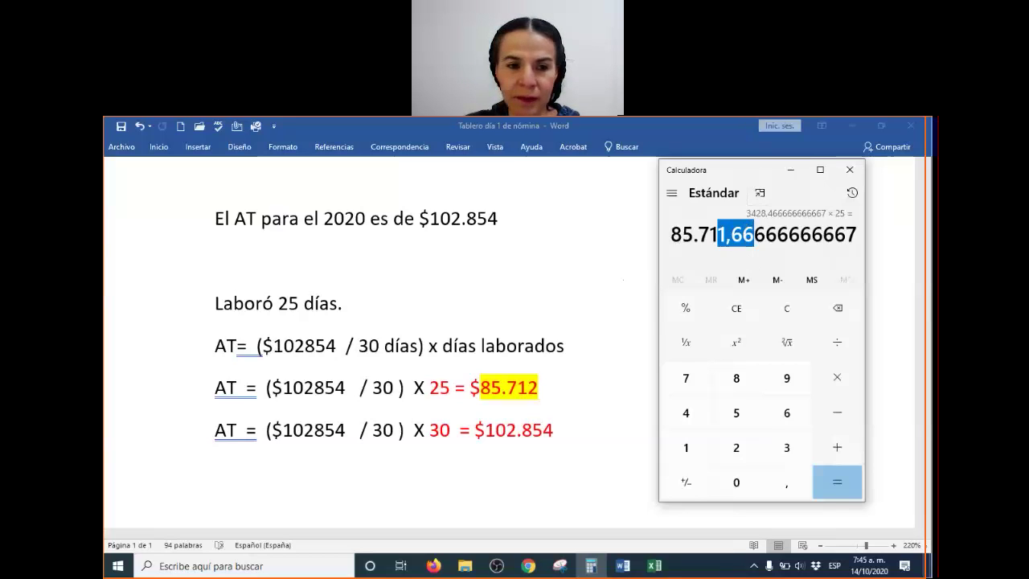
left_click_drag(717, 245, 756, 245)
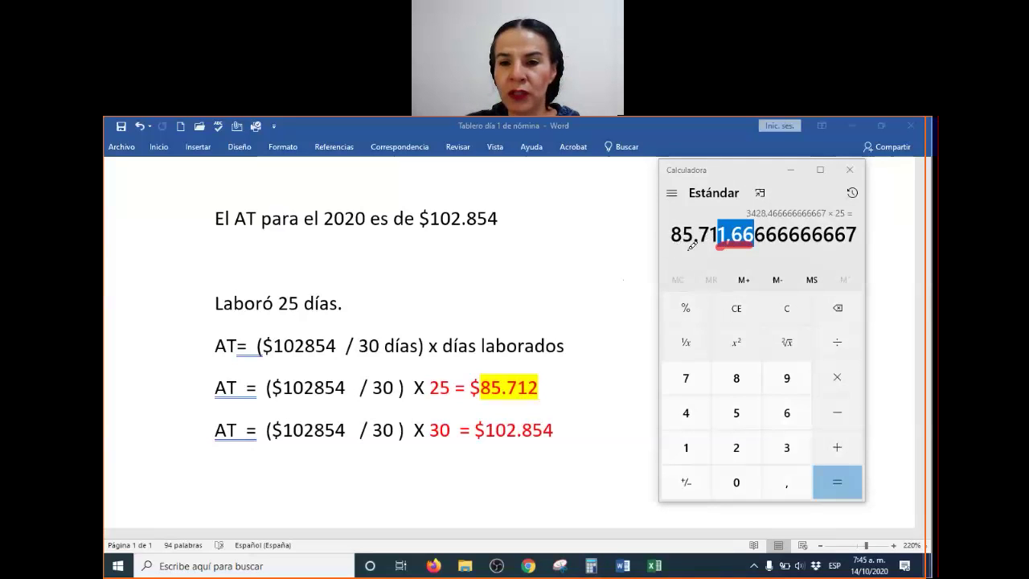
left_click_drag(540, 383, 579, 367)
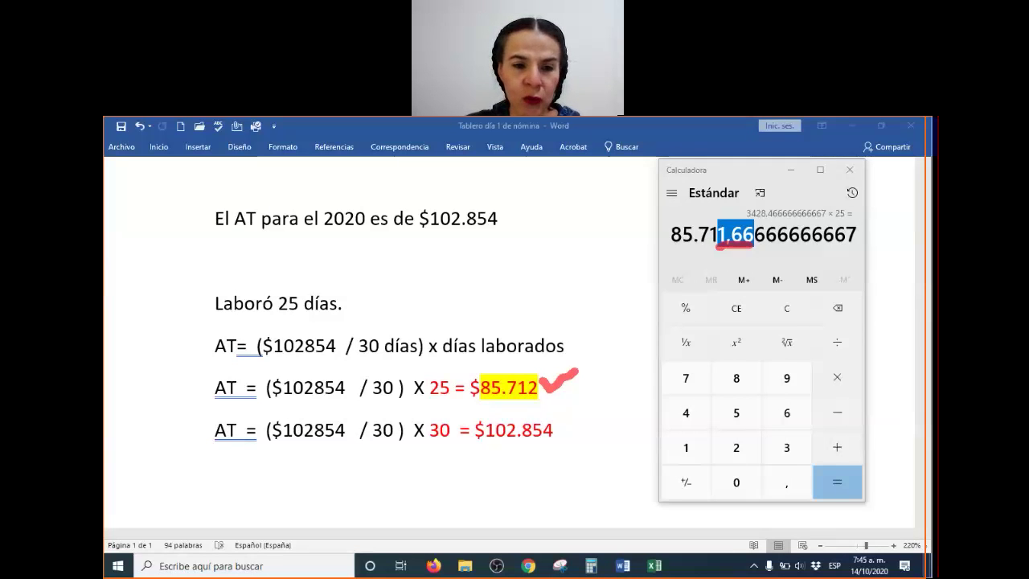
left_click(563, 381)
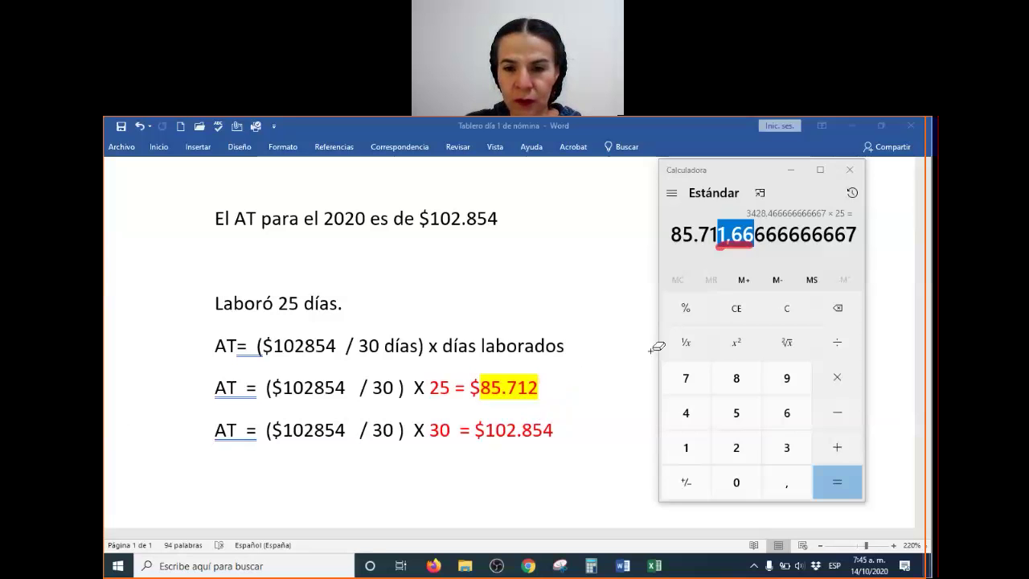
left_click(721, 249)
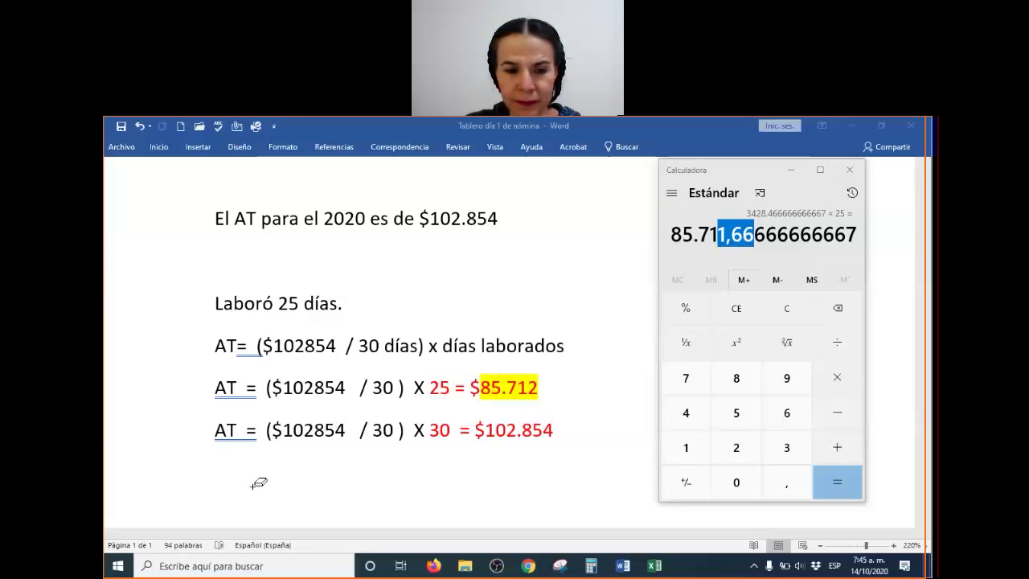
Switch to Excel and inspect the AUXILIO TRANS formula in F10, leaving it as it is.
left_click(652, 567)
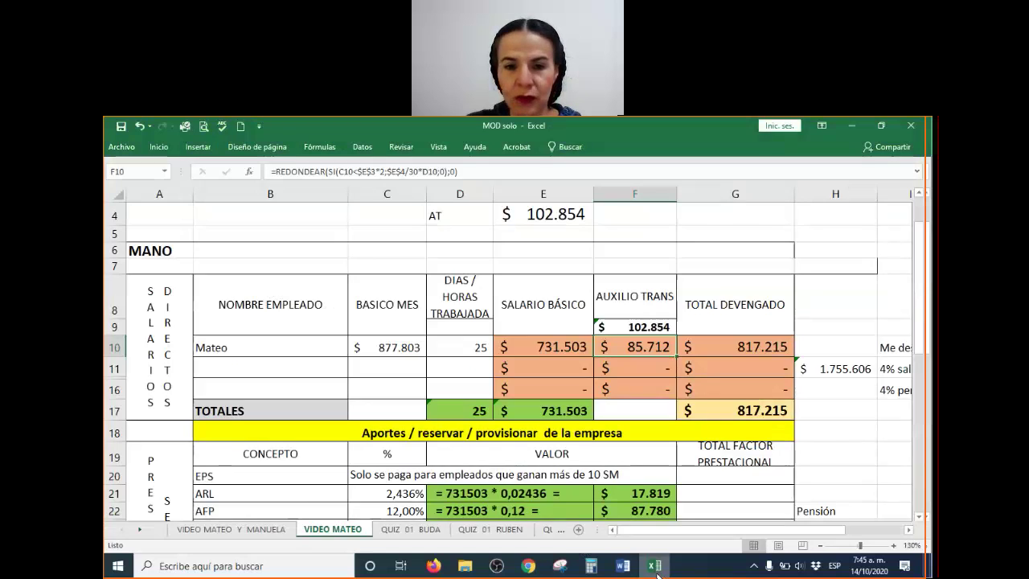
double_click(649, 347)
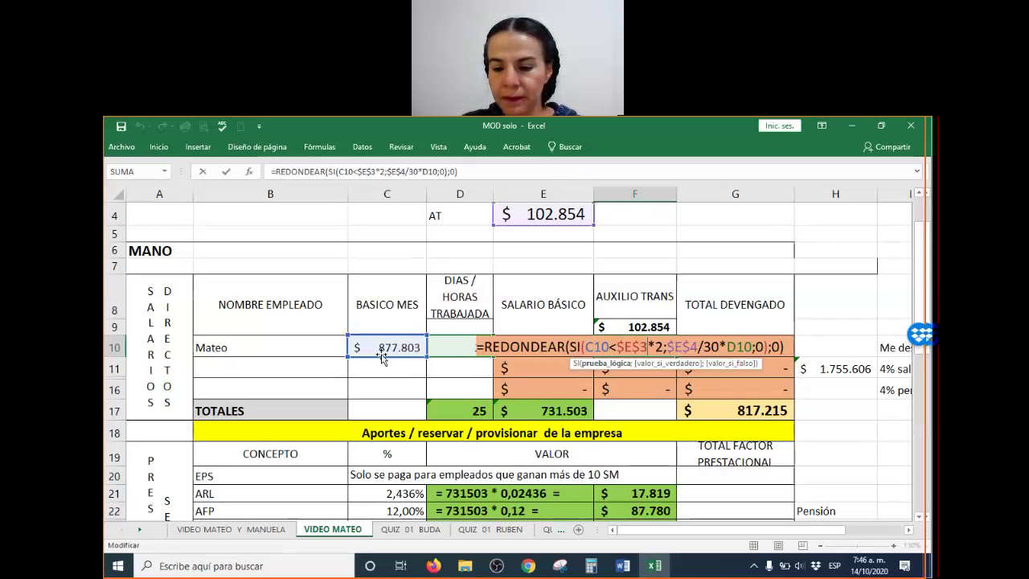
key("Return")
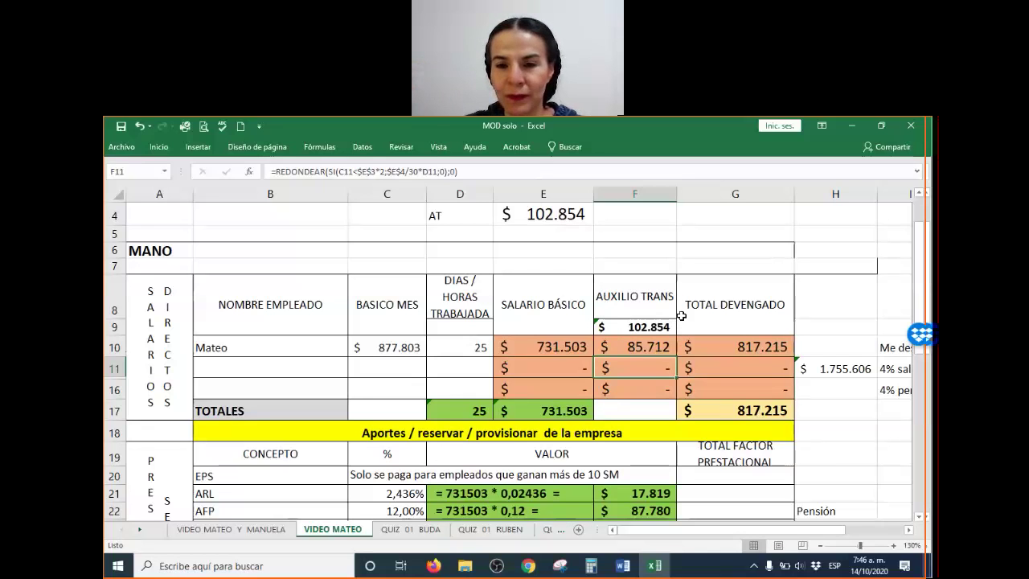
left_click(653, 347)
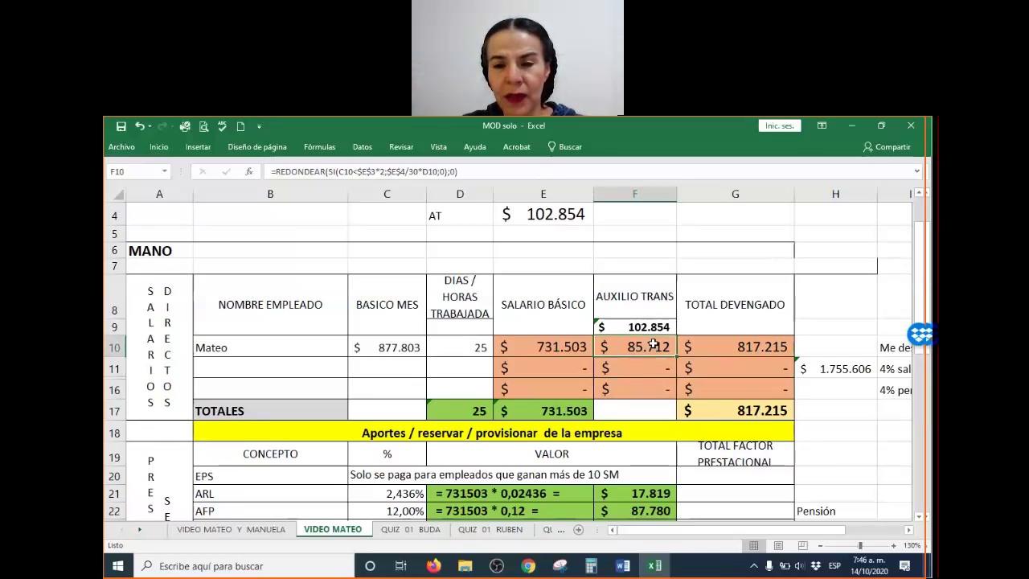
Inspect the TOTAL DEVENGADO formula in G10, leaving it as it is.
left_click(750, 346)
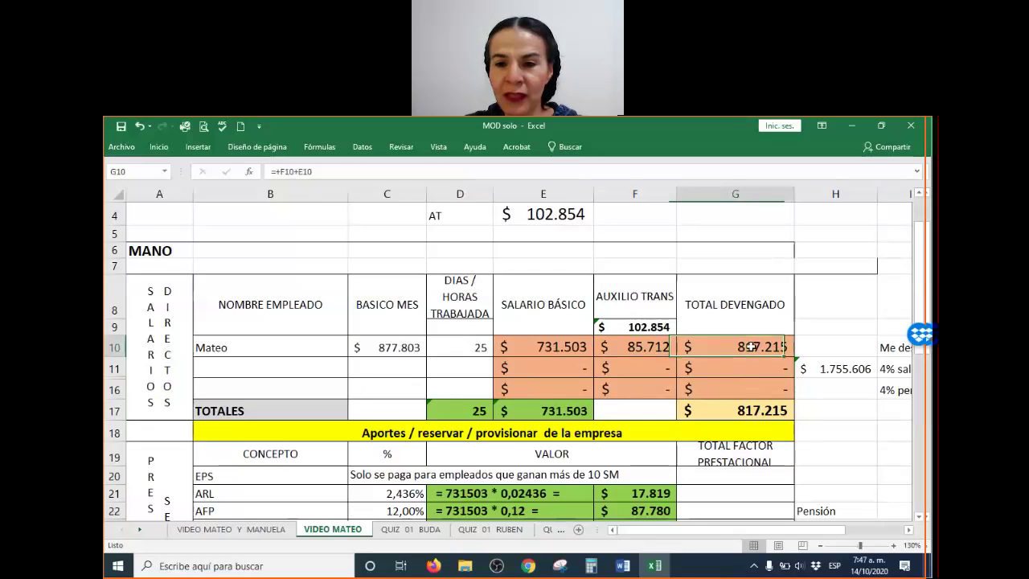
double_click(750, 346)
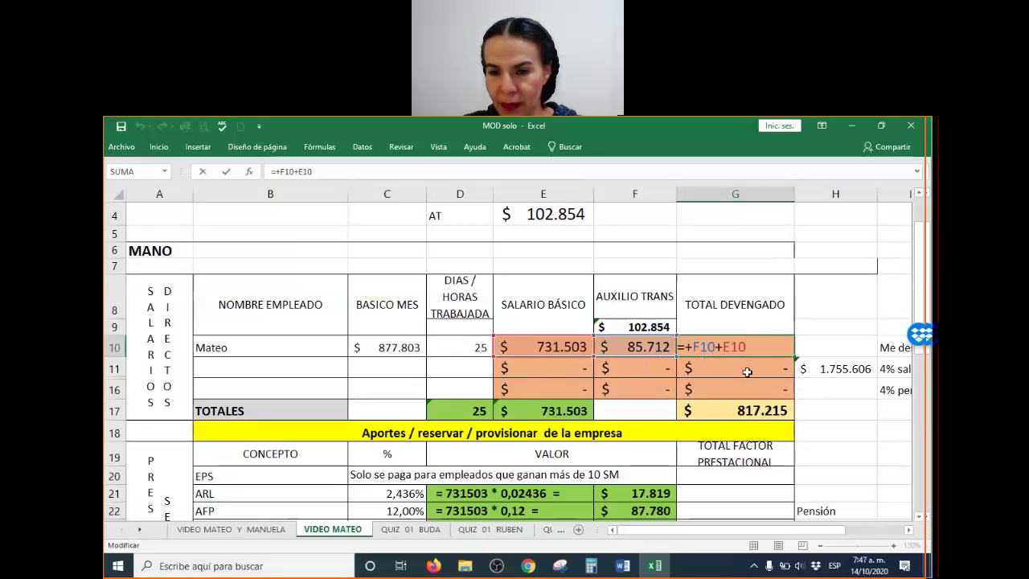
key("Return")
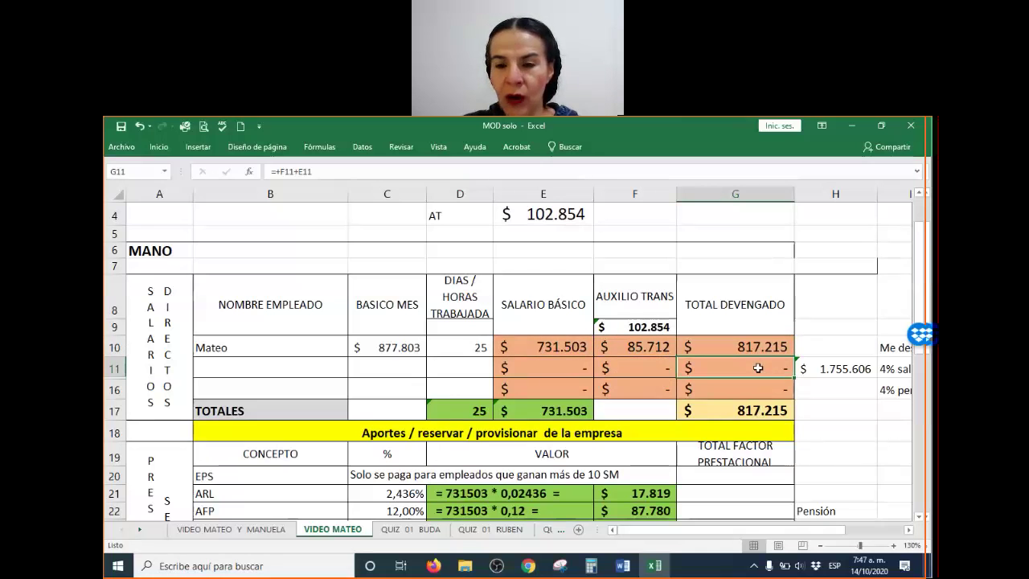
left_click(755, 346)
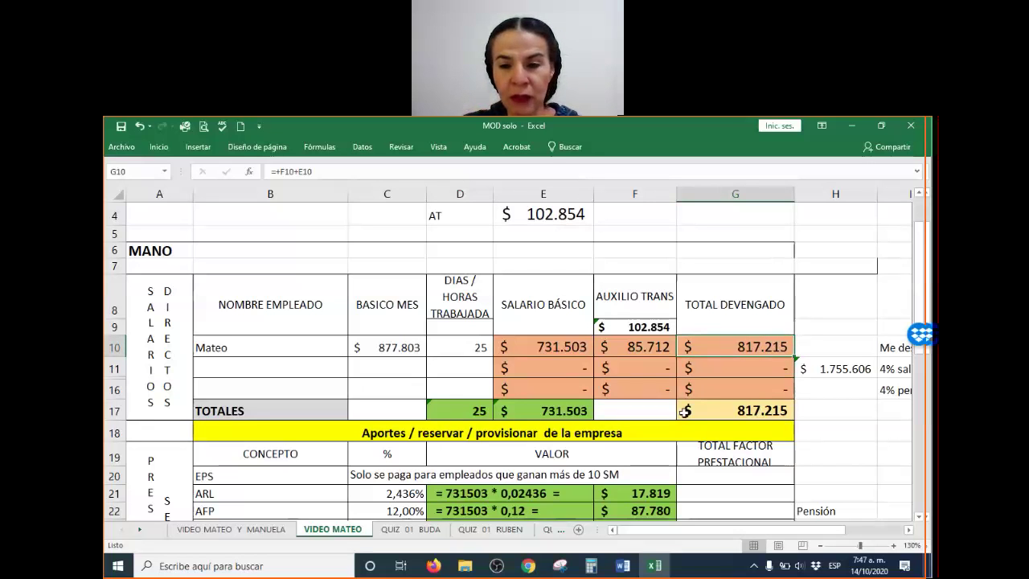
Calculate the 4% salud deduction in J11 as the salario básico in E10 times 0,04.
key("Right")
key("Right")
key("Right")
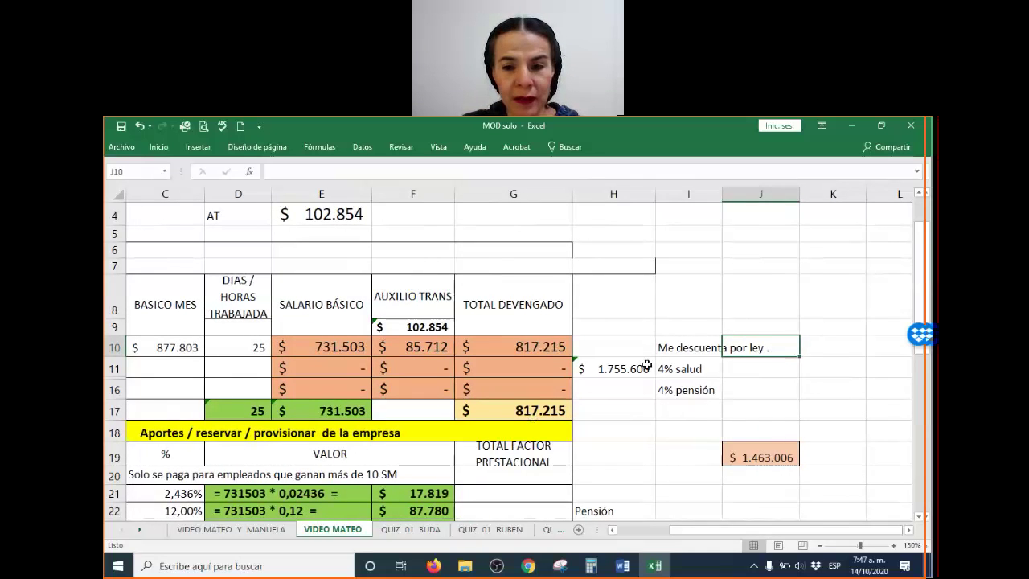
left_click(625, 363)
left_click(673, 368)
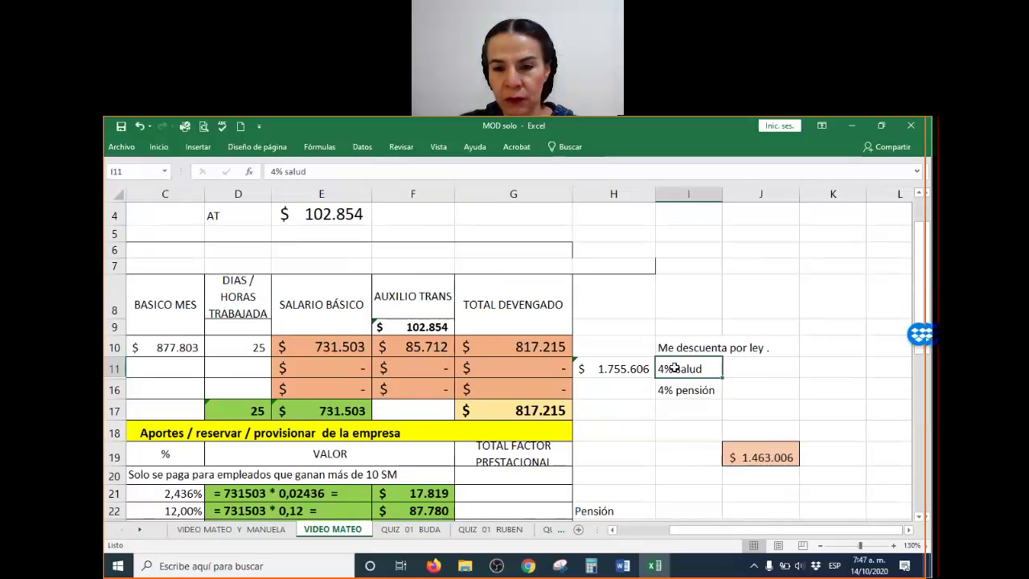
left_click(748, 363)
type("+")
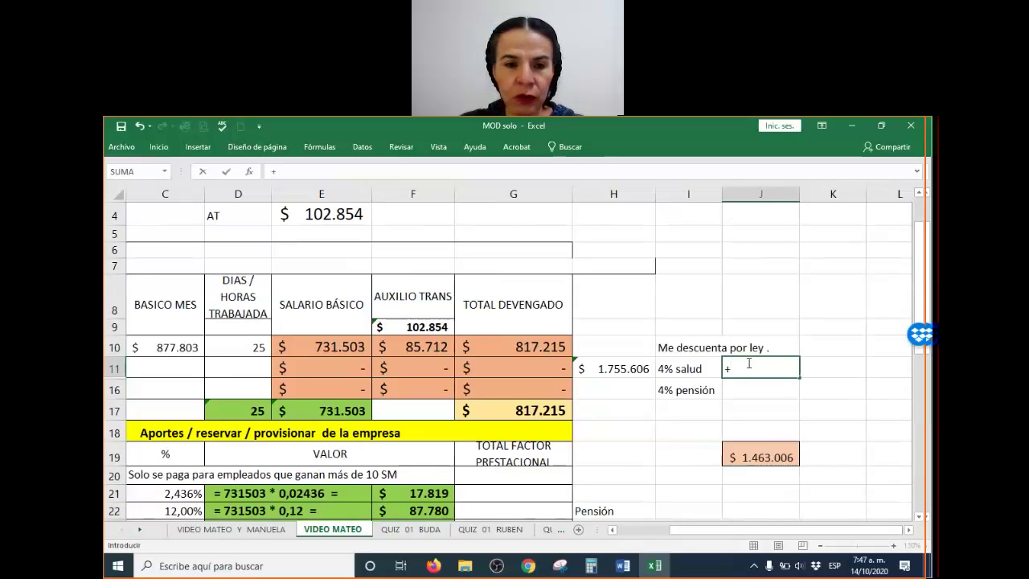
left_click(324, 347)
type("*")
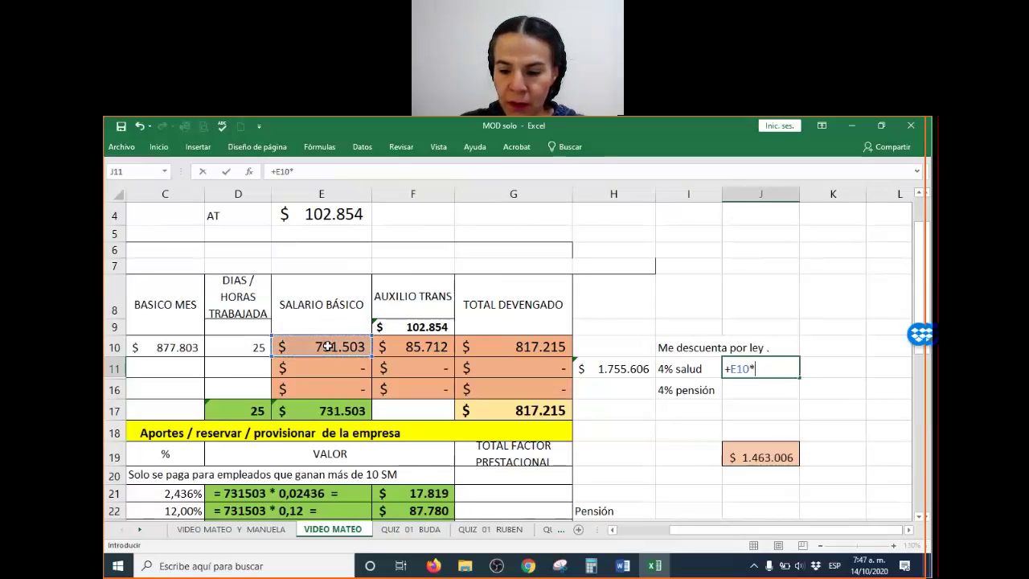
type("0,04")
key("Return")
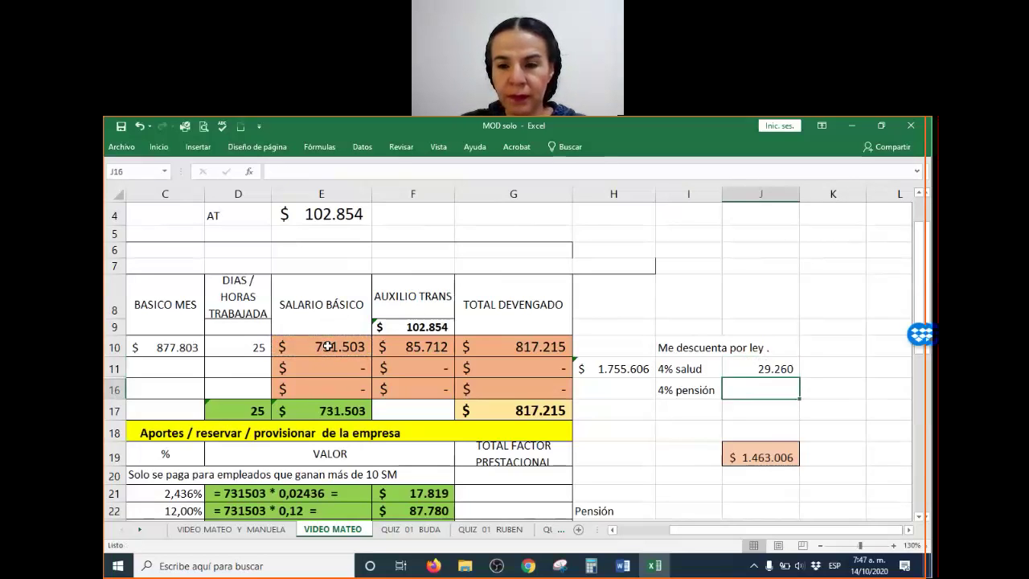
Calculate the 4% pensión deduction in J16 as the salario básico in E10 times 0,04.
left_click(765, 369)
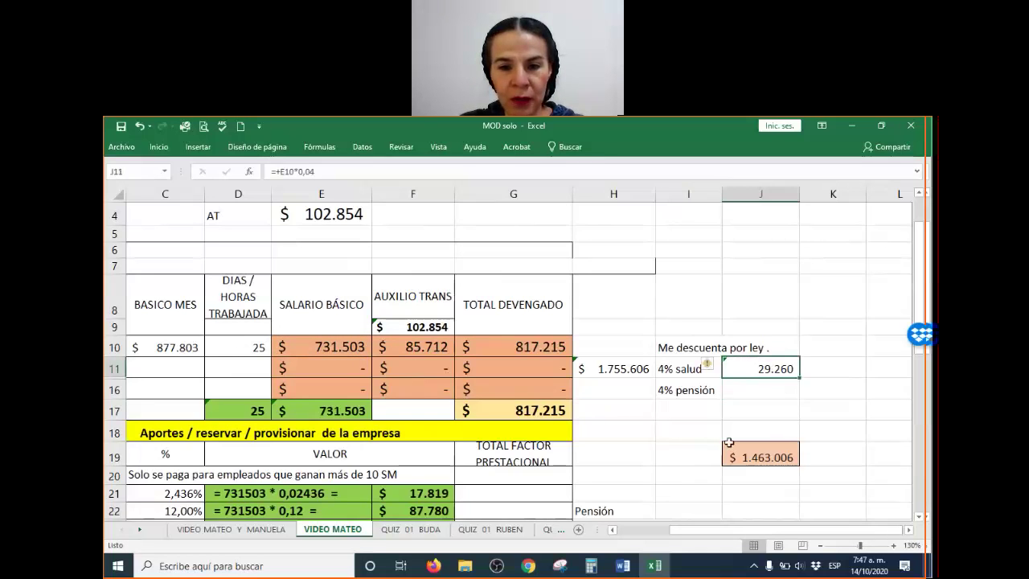
left_click(762, 395)
type("+")
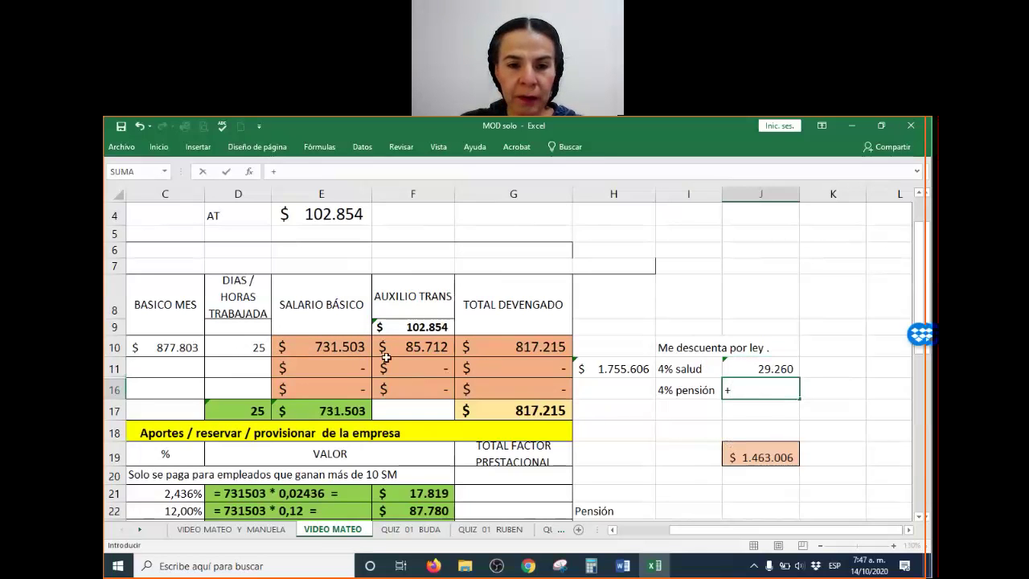
left_click(297, 348)
type("*,04")
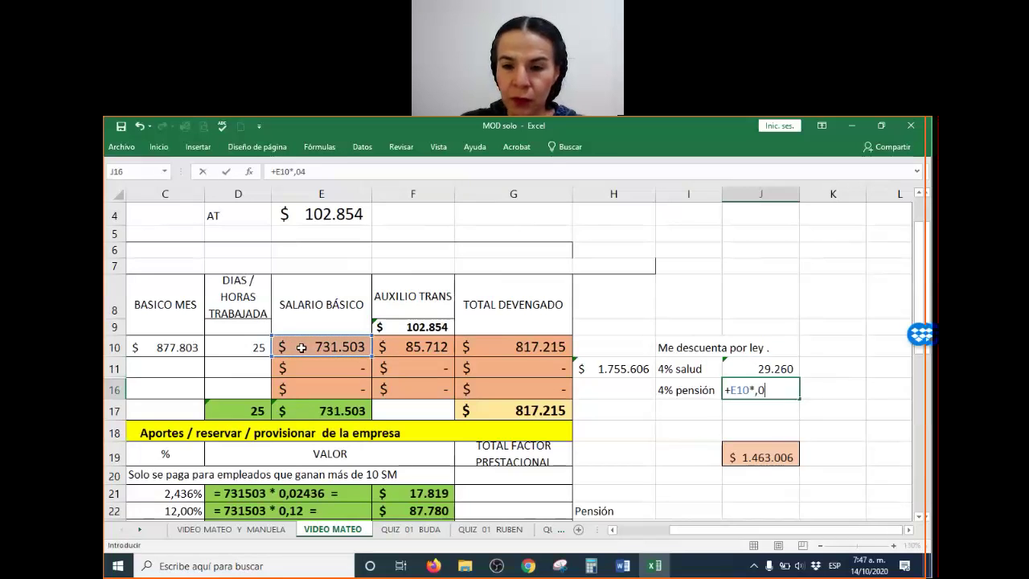
key("Return")
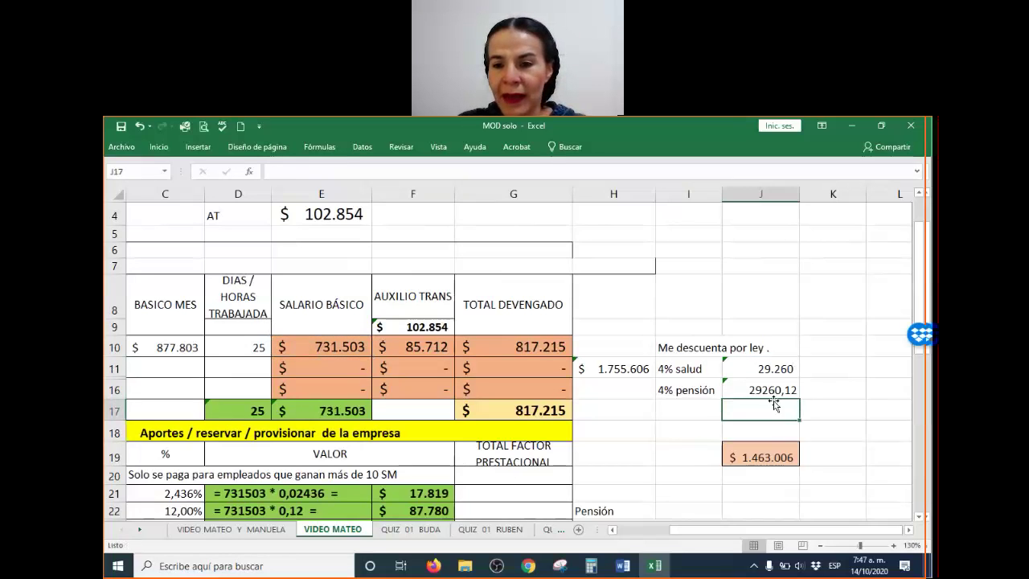
Remove the decimals from the 4% pensión amount in J16 and apply the thousands separator style.
right_click(773, 392)
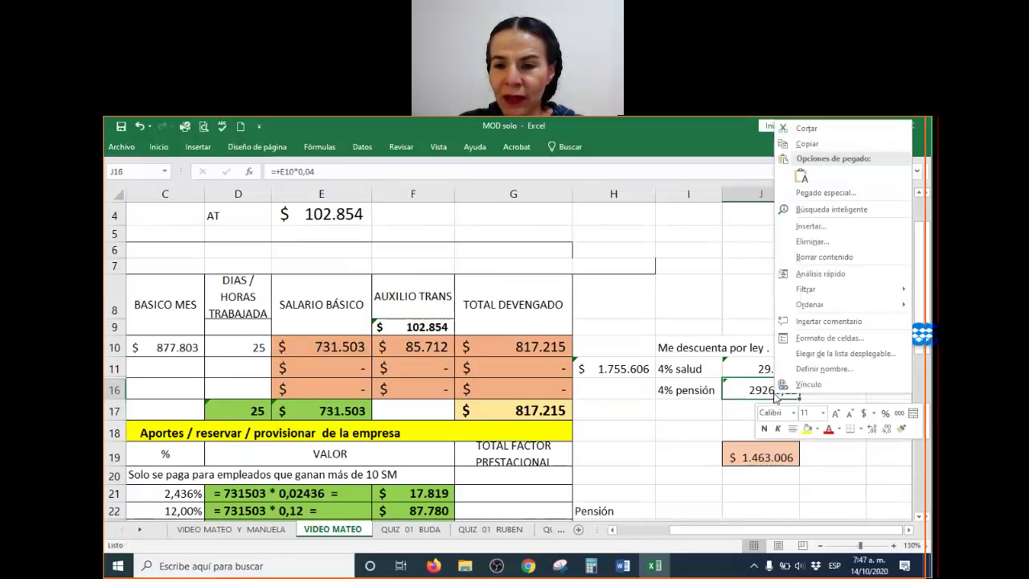
left_click(886, 428)
left_click(886, 428)
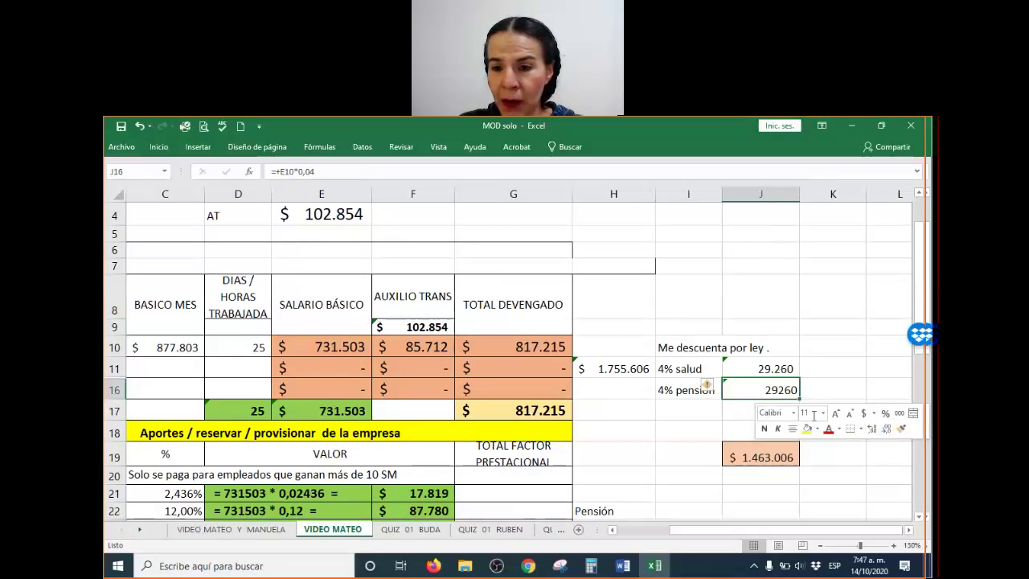
left_click(899, 413)
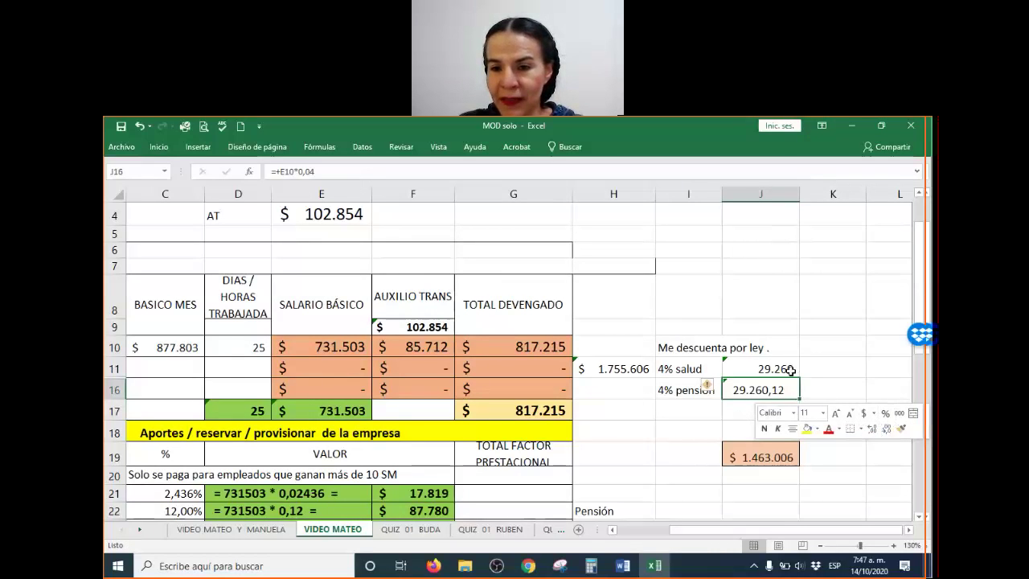
Format the salud and pensión deductions in J11 and J16 as currency with no decimals.
left_click_drag(796, 371, 784, 391)
right_click(786, 395)
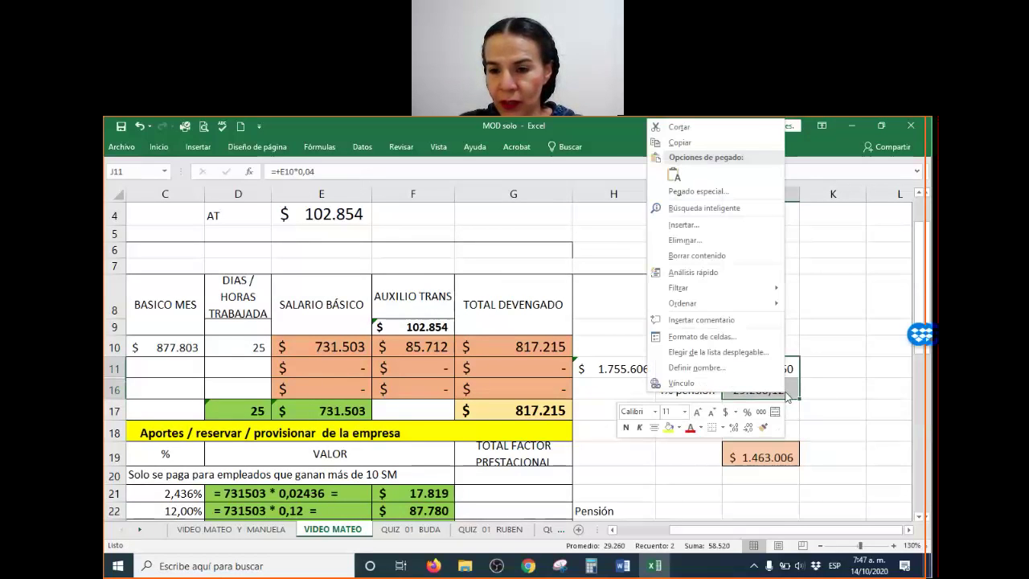
left_click(725, 412)
left_click(747, 426)
left_click(747, 427)
left_click(874, 408)
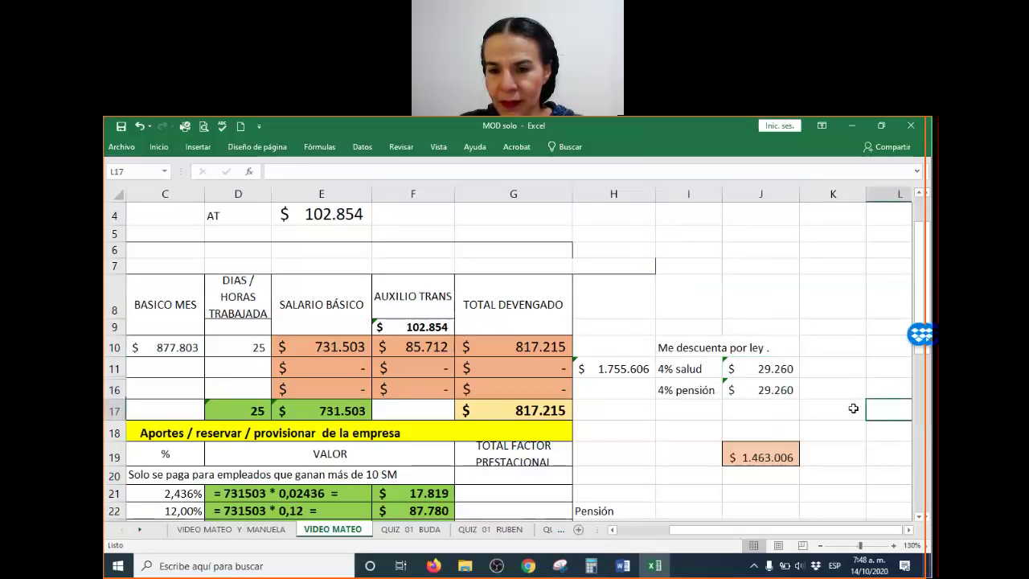
Total the two deductions in J17 by adding the pensión amount in J16 and the salud amount in J11.
left_click(764, 411)
type("+")
key("Up")
type("+")
key("Up")
key("Up")
key("Return")
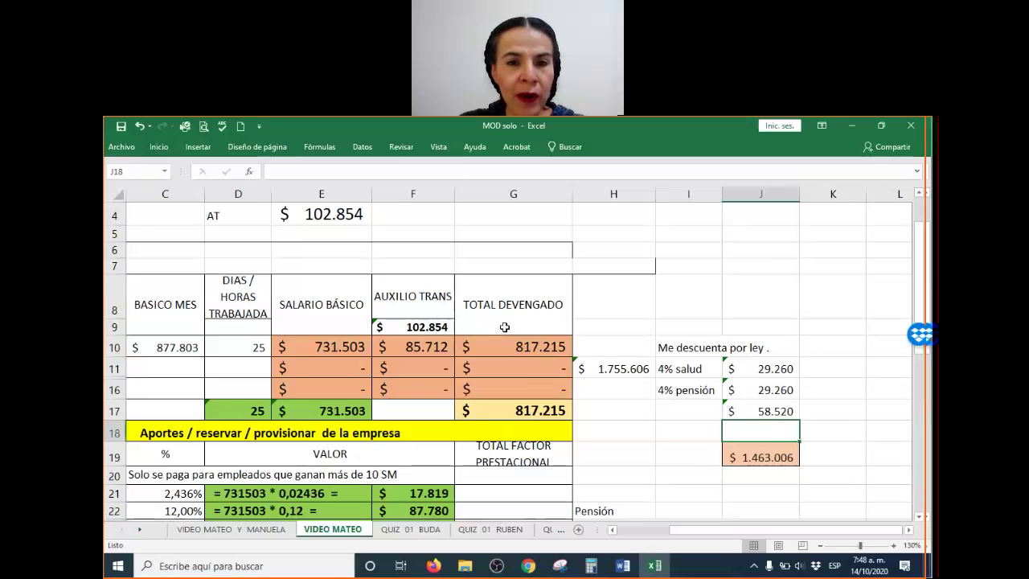
Calculate the net pay in K17 as the total devengado in G10 minus the total deductions in J17.
left_click(834, 410)
type("+")
left_click(526, 346)
type("-")
left_click(773, 411)
key("Return")
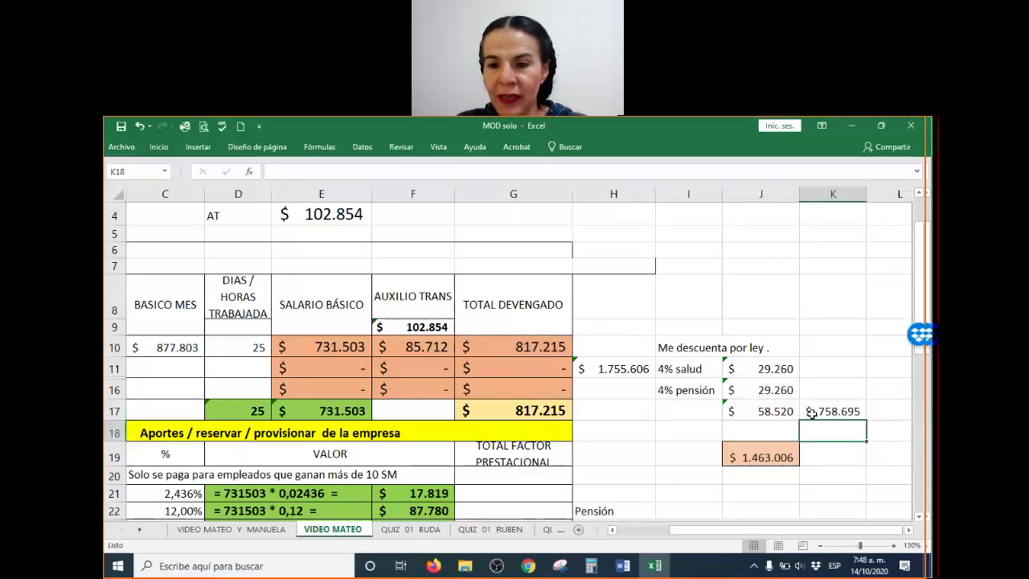
key("Up")
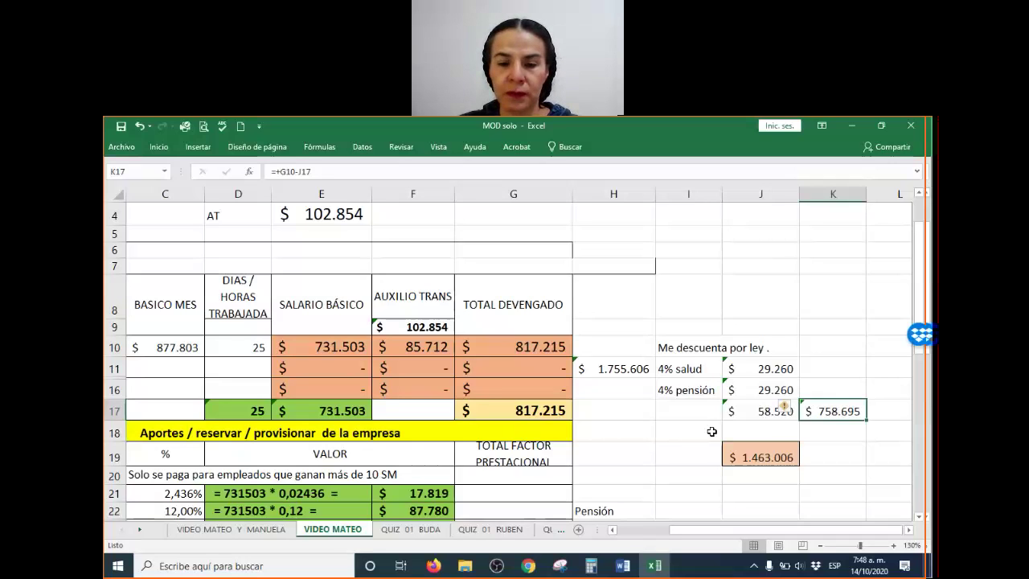
Return to the start of the payroll table and examine the employer contributions section below the totals.
left_click(508, 407)
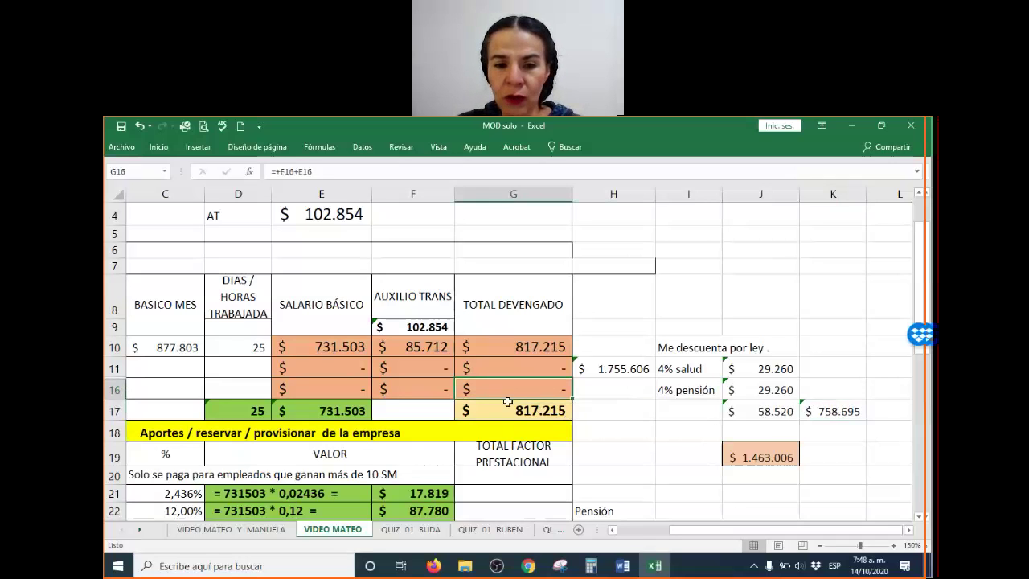
key("Left")
key("Left")
key("Left")
key("Left")
key("Left")
key("Left")
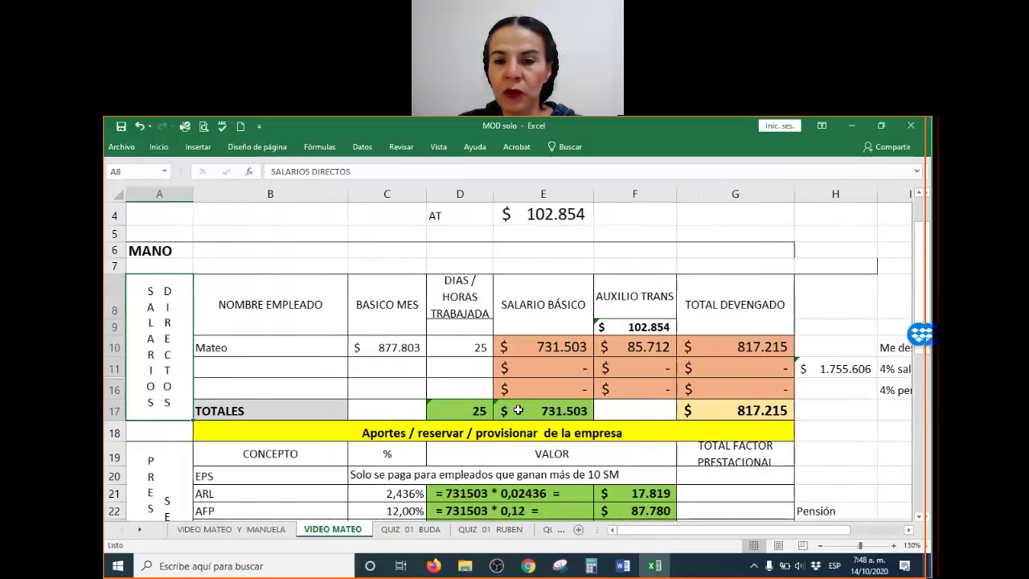
scroll(515, 410, "down", 2)
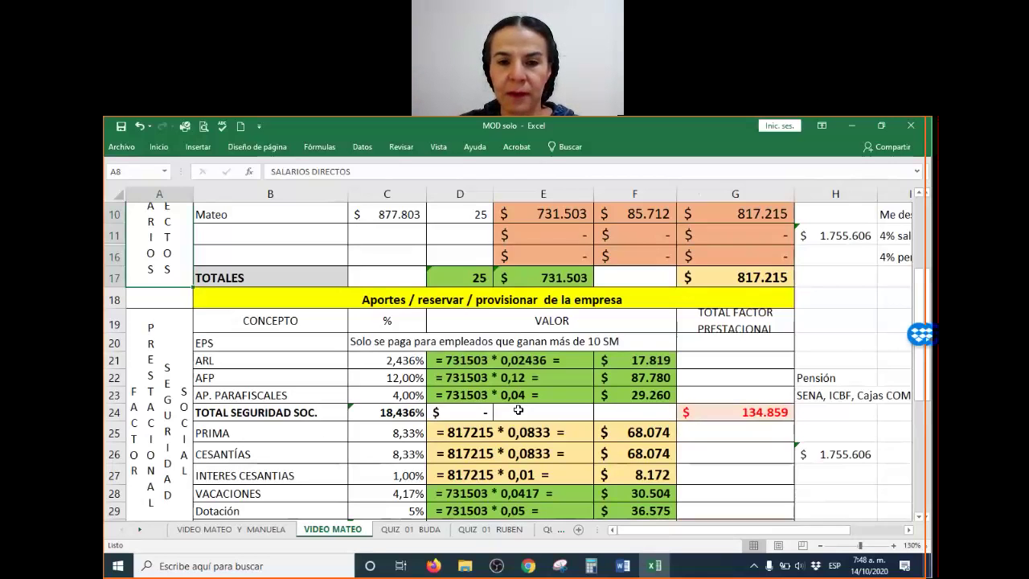
Examine the EPS row and its note about employees earning more than 10 SM, comparing it with the salary rows above.
left_click(221, 345)
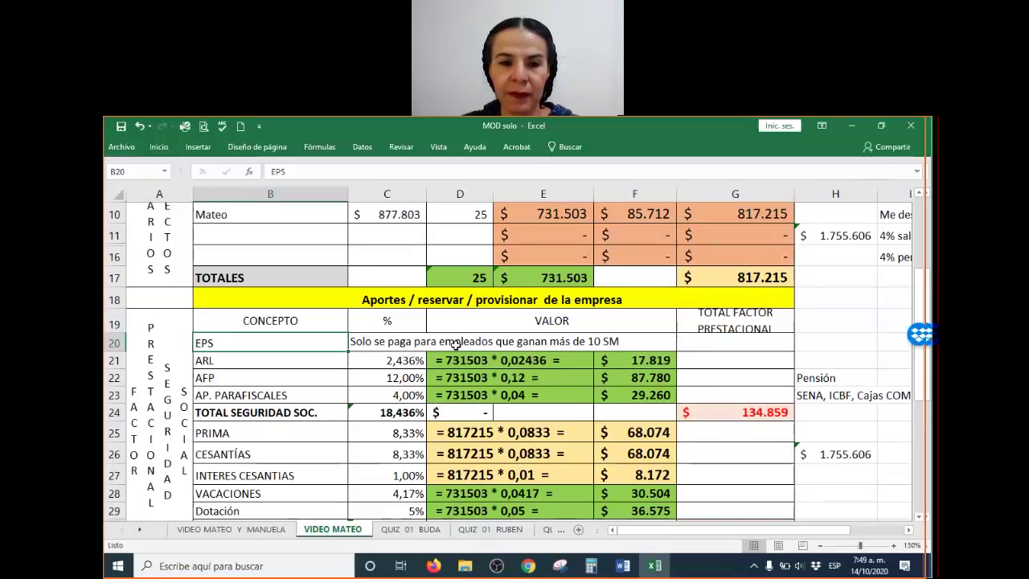
left_click(455, 344)
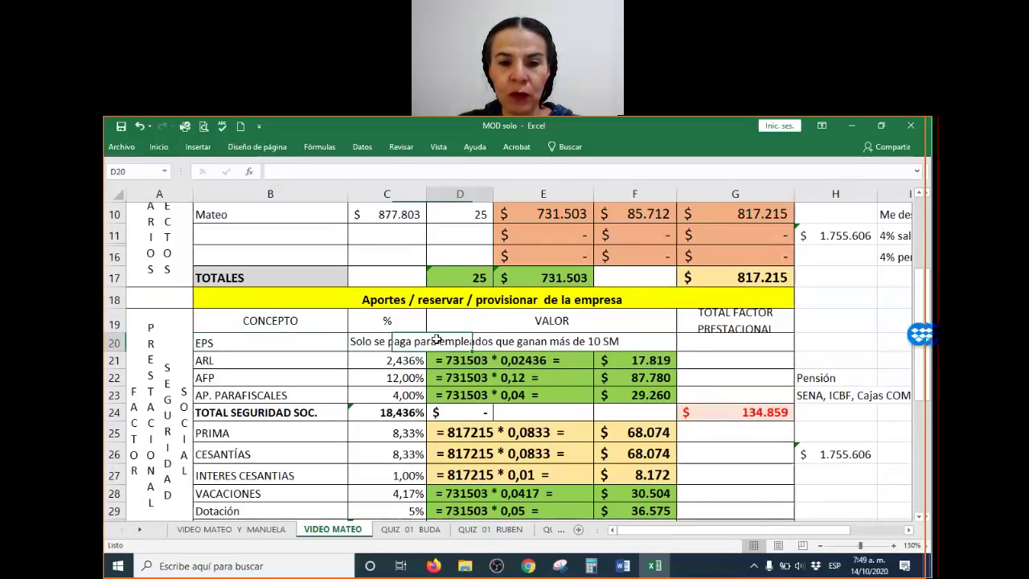
left_click(379, 345)
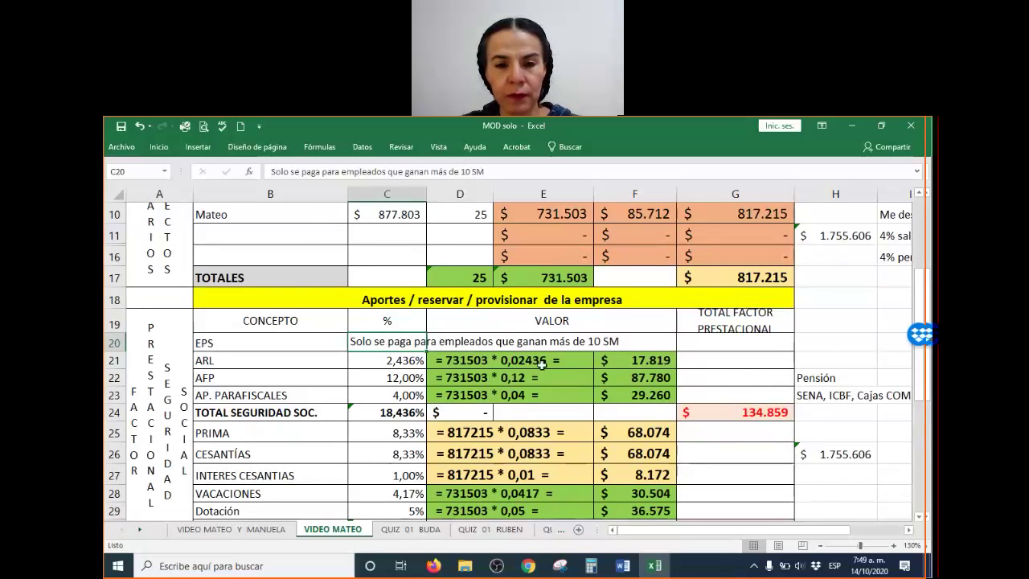
scroll(542, 366, "up", 1)
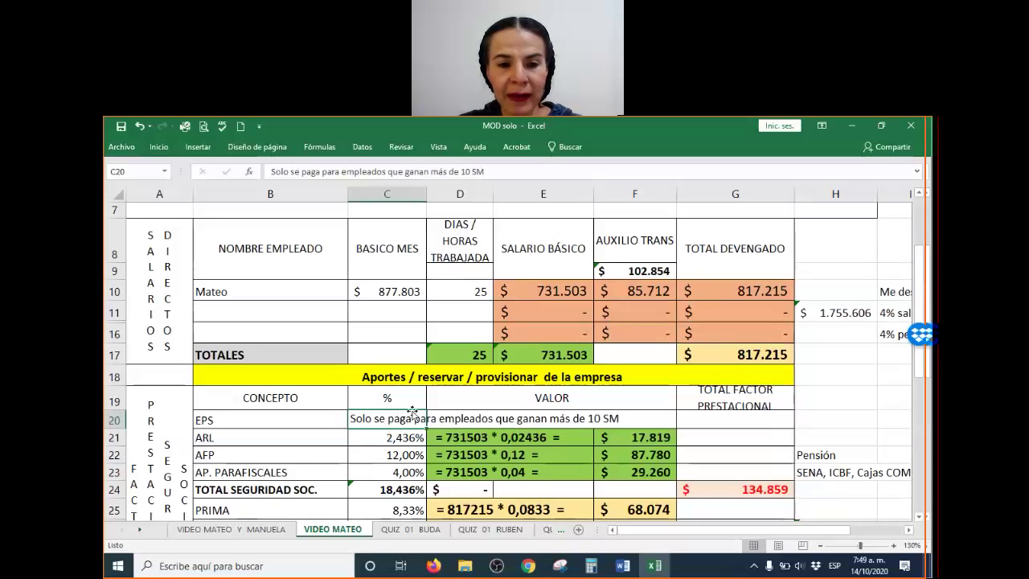
scroll(410, 419, "down", 1)
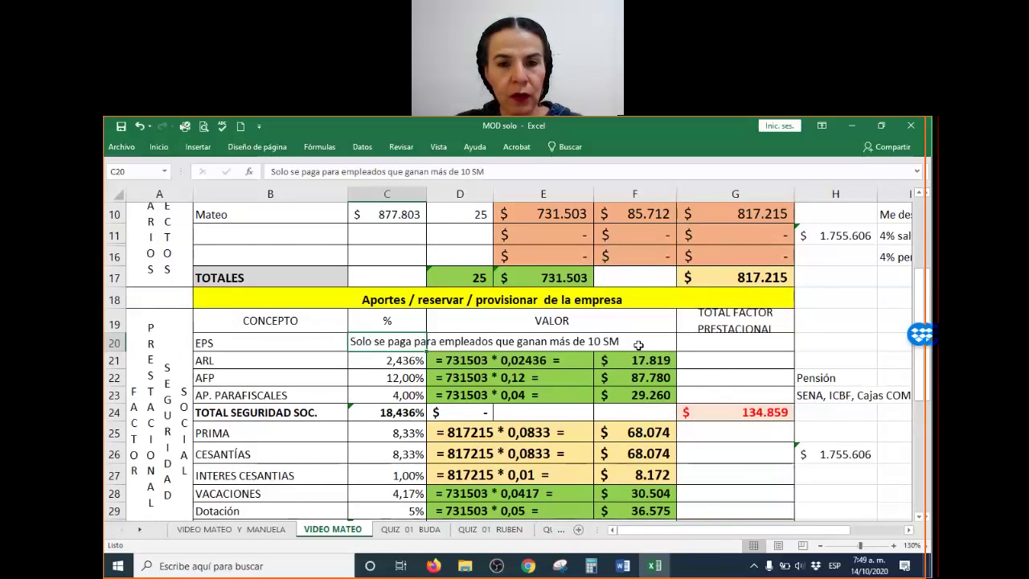
scroll(638, 345, "up", 1)
scroll(636, 347, "down", 1)
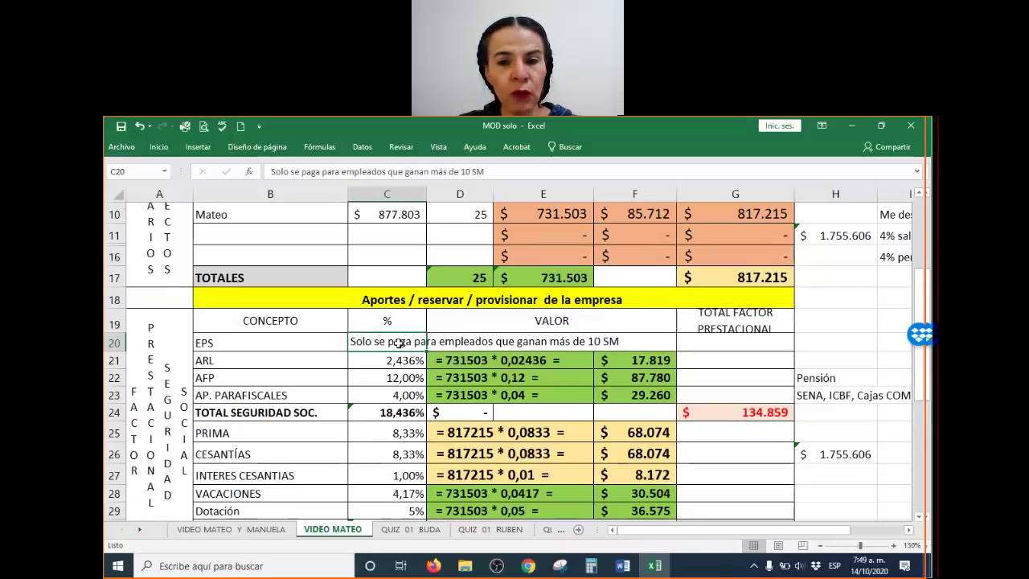
left_click(617, 344)
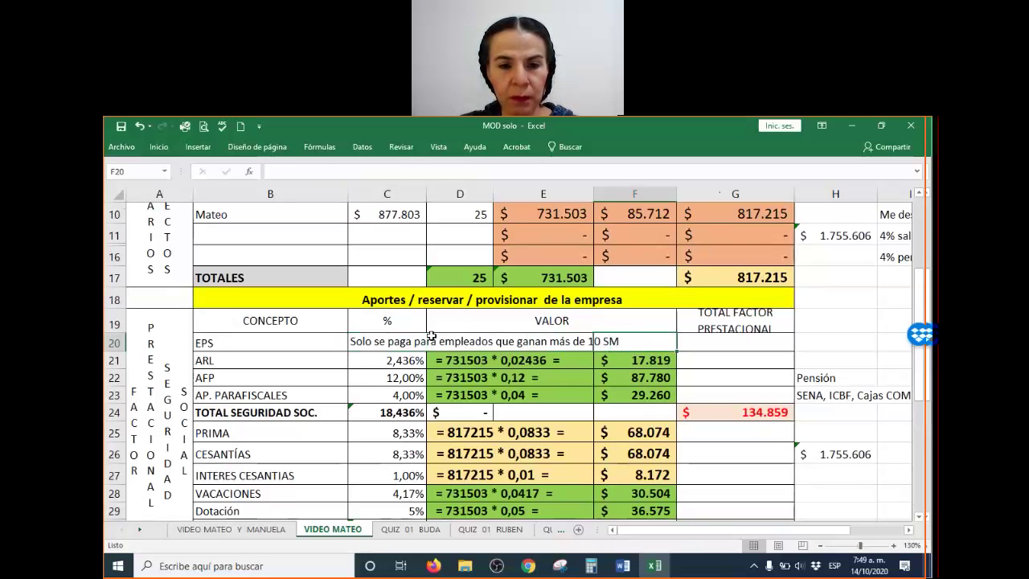
left_click(394, 343)
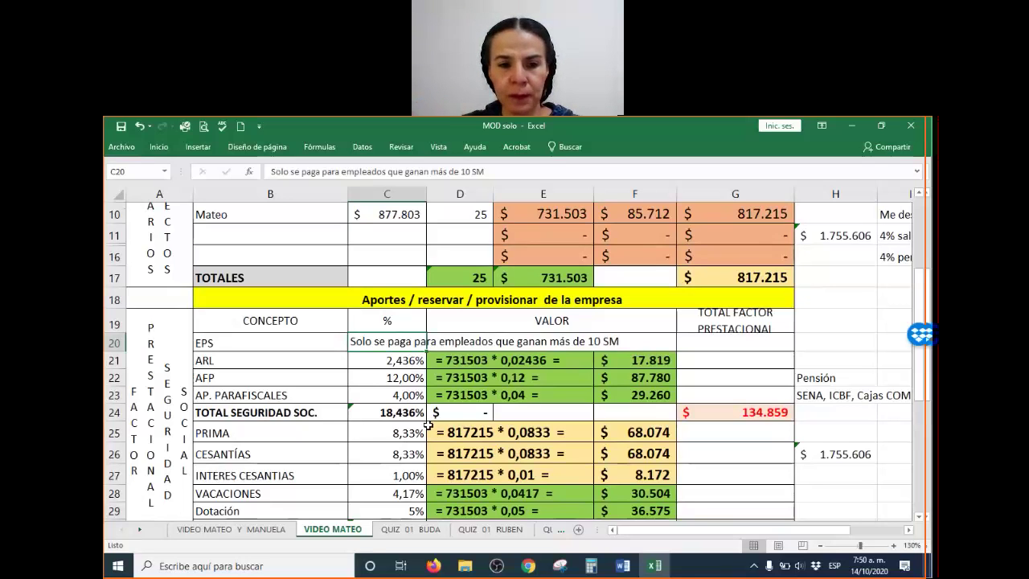
left_click(495, 398)
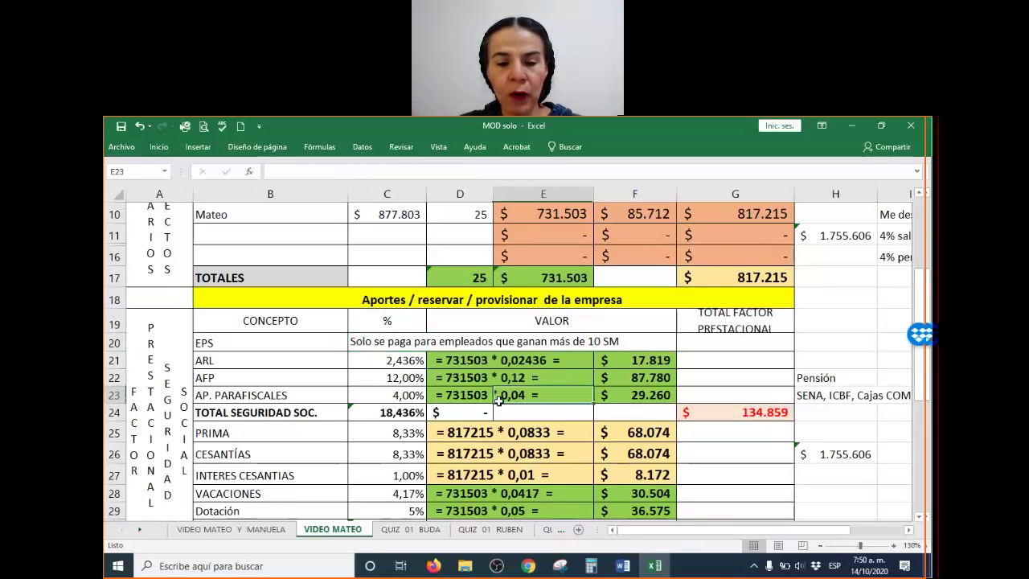
Check the ARL rate against the risk class tables in the Word document, and return to the ARL percentage in the Excel workbook.
left_click(304, 358)
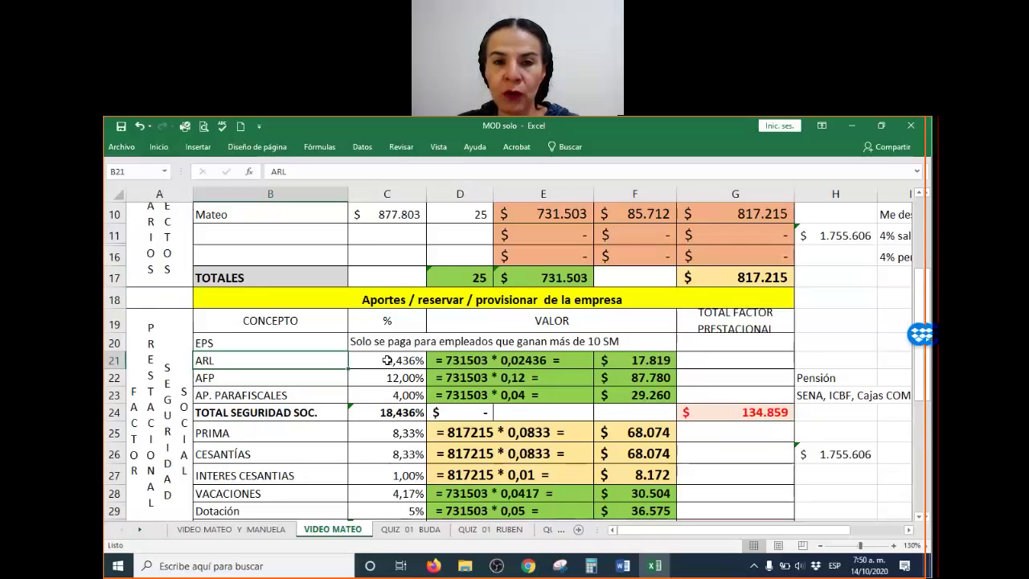
left_click(587, 122)
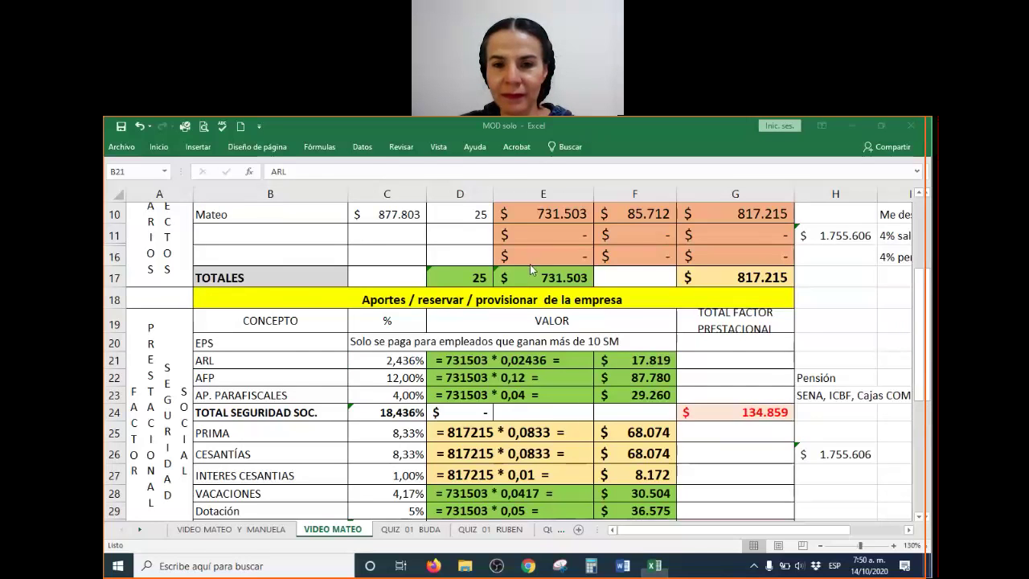
key("alt+Tab")
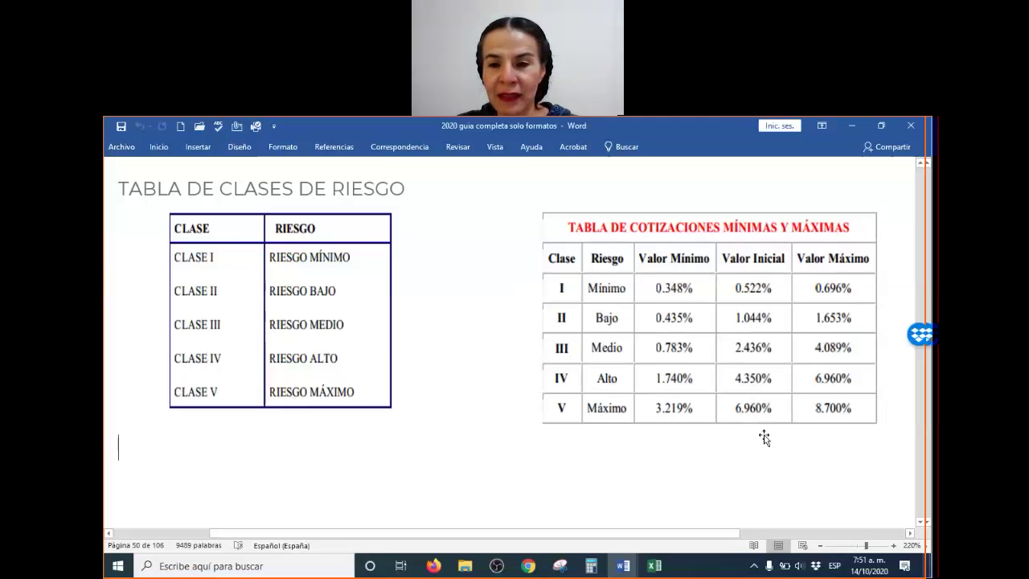
left_click(852, 125)
left_click(654, 565)
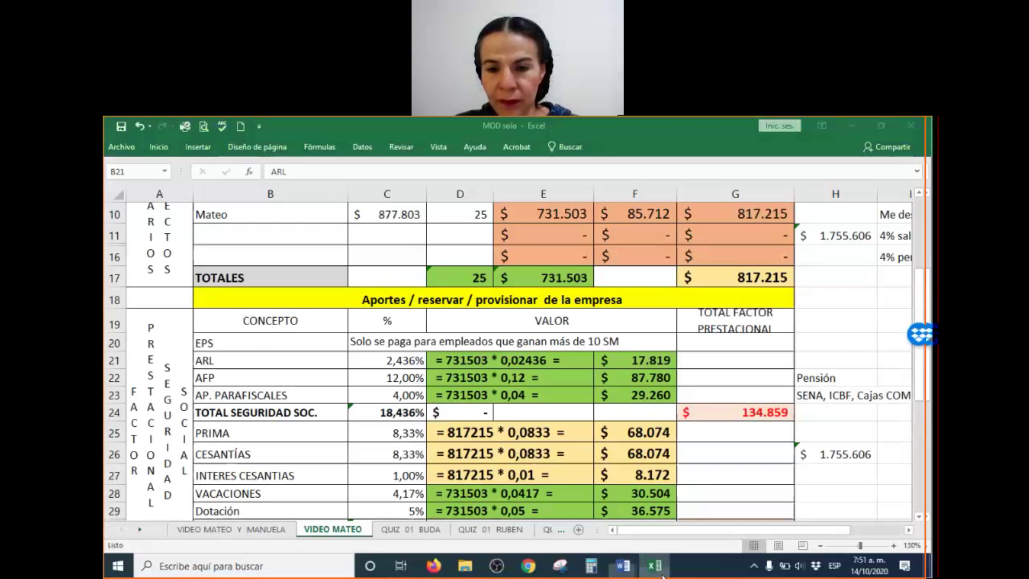
left_click(391, 361)
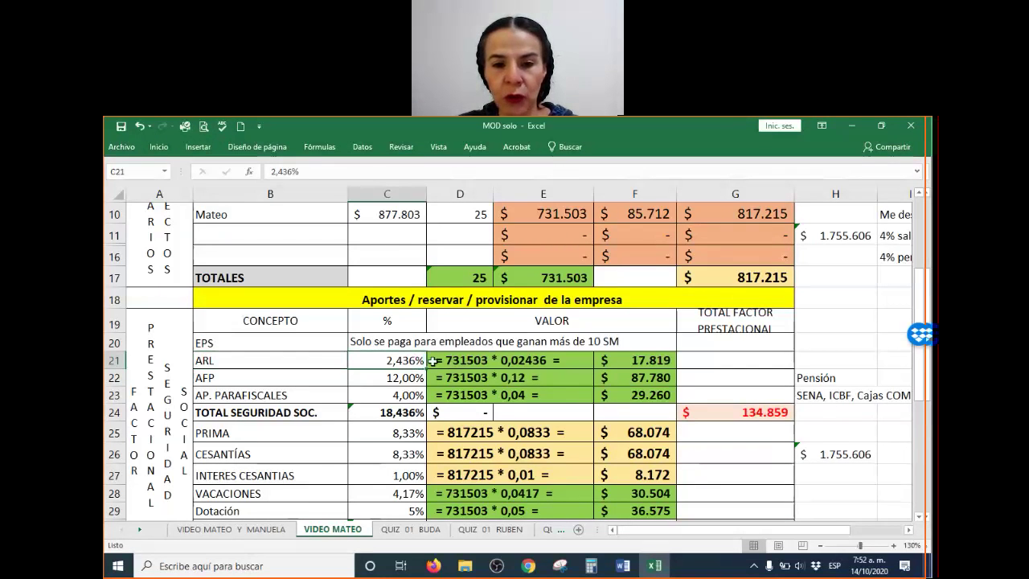
Using the total salario básico in E17 as base, calculate the ARL contribution in Calculator as 731503 times 2,436 percent.
scroll(590, 383, "up", 1)
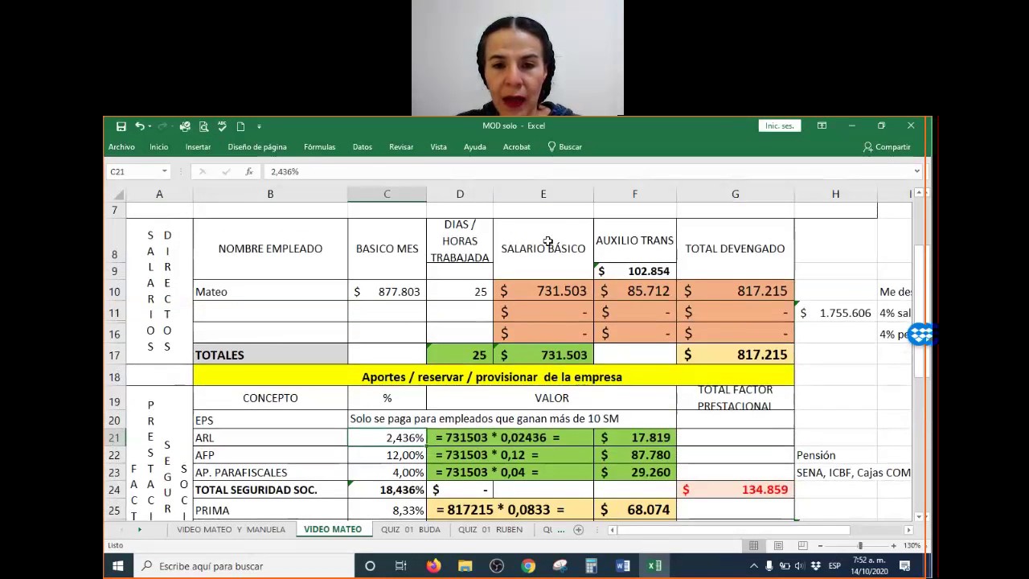
left_click(537, 353)
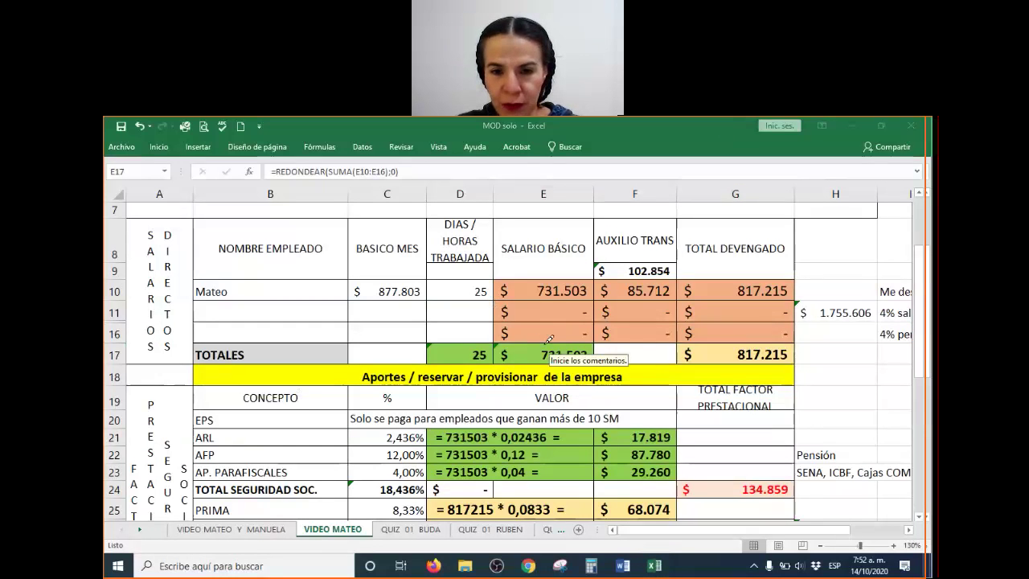
left_click_drag(521, 344, 560, 326)
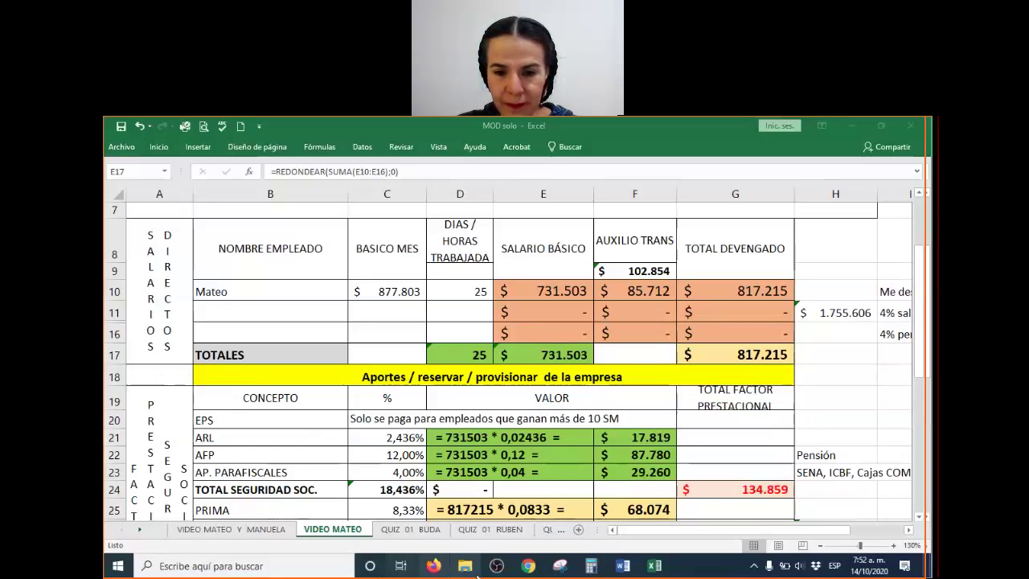
left_click(590, 566)
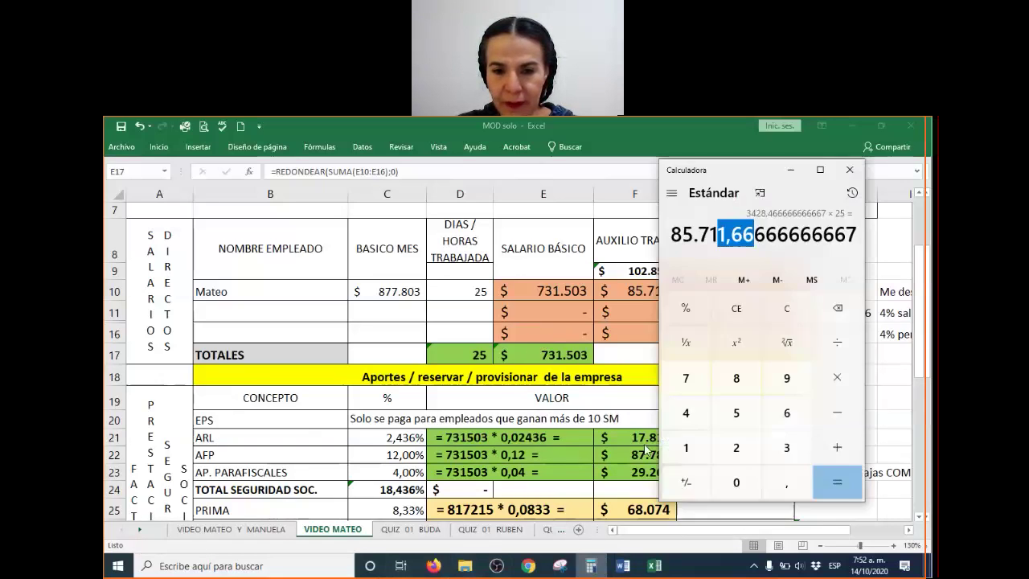
left_click(787, 308)
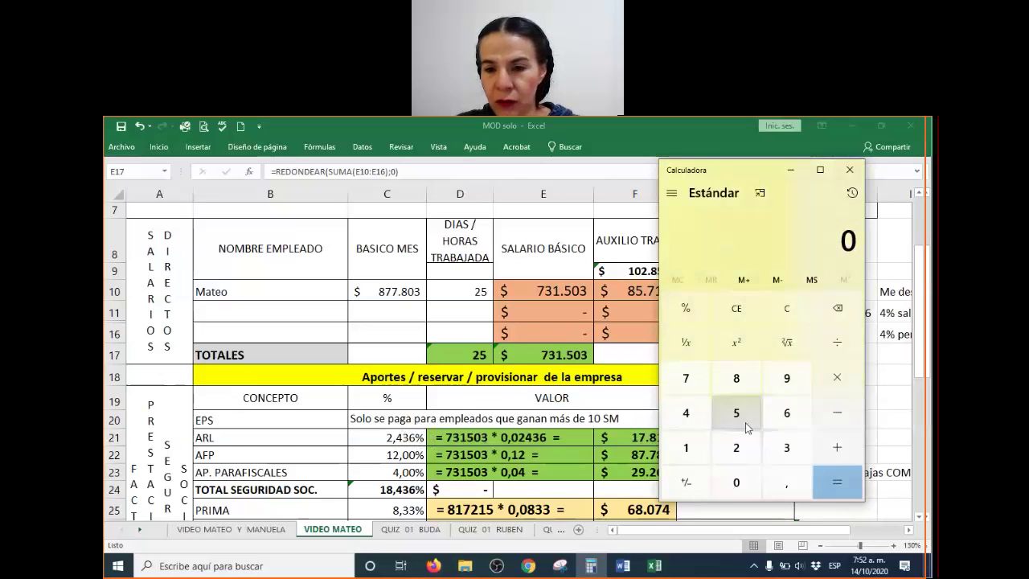
type("731.503")
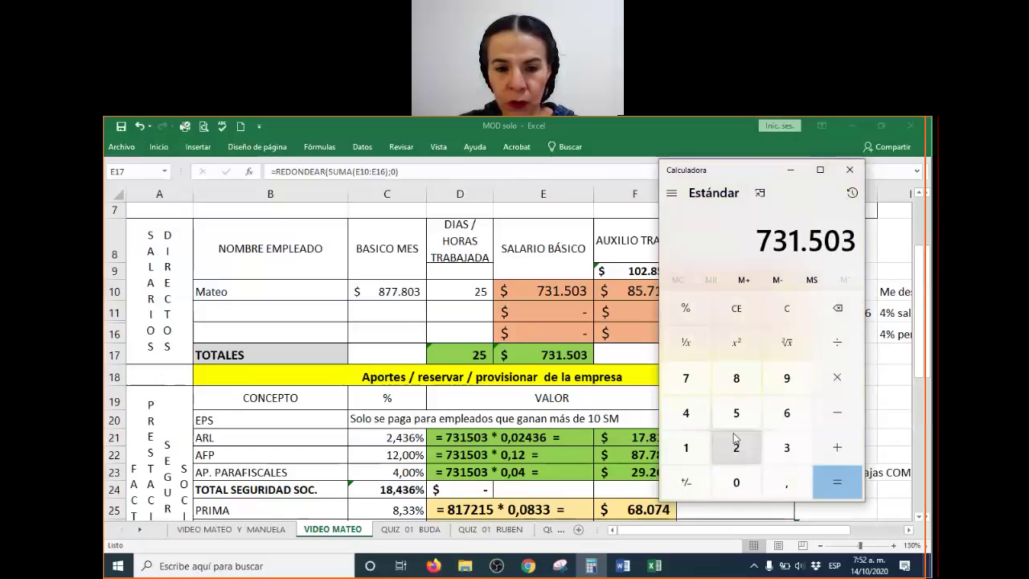
key("asterisk")
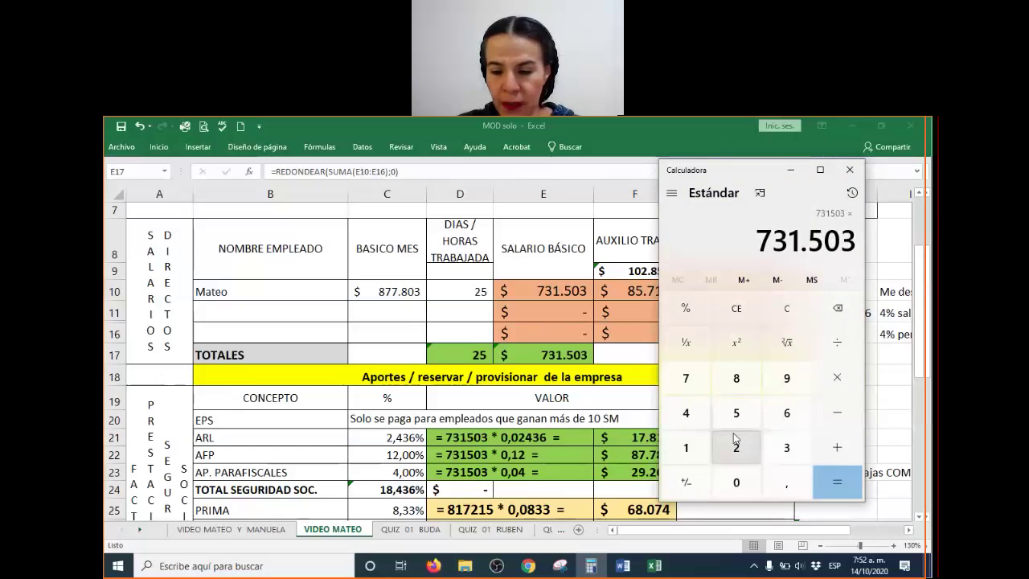
type("2")
key("comma")
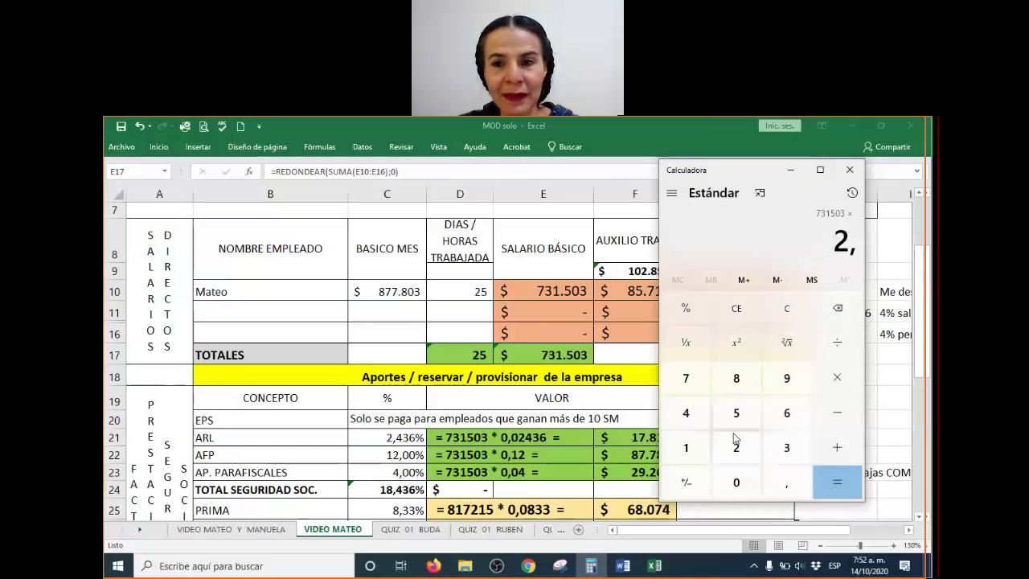
type("436")
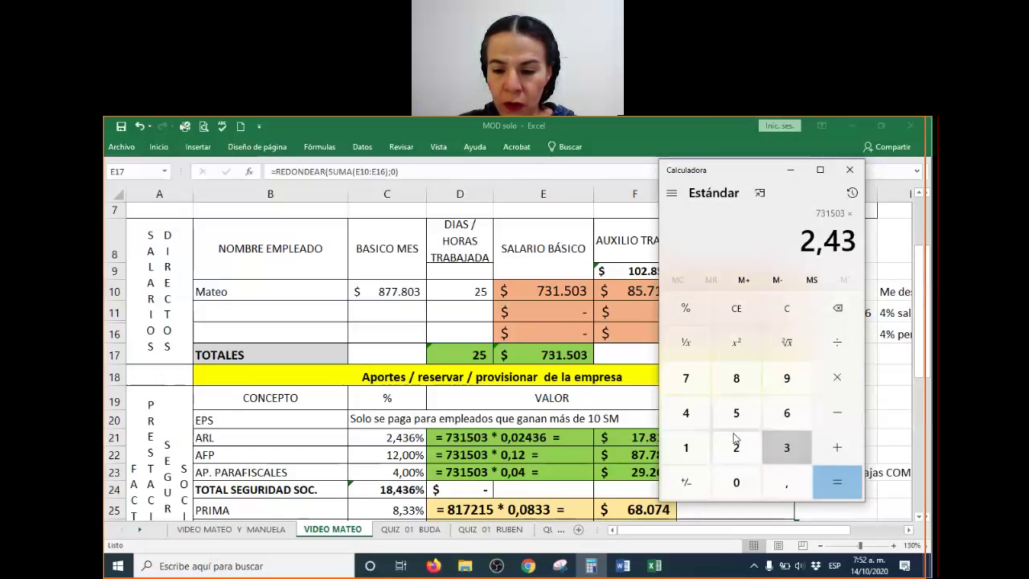
left_click(705, 316)
left_click_drag(737, 159, 233, 183)
key("Return")
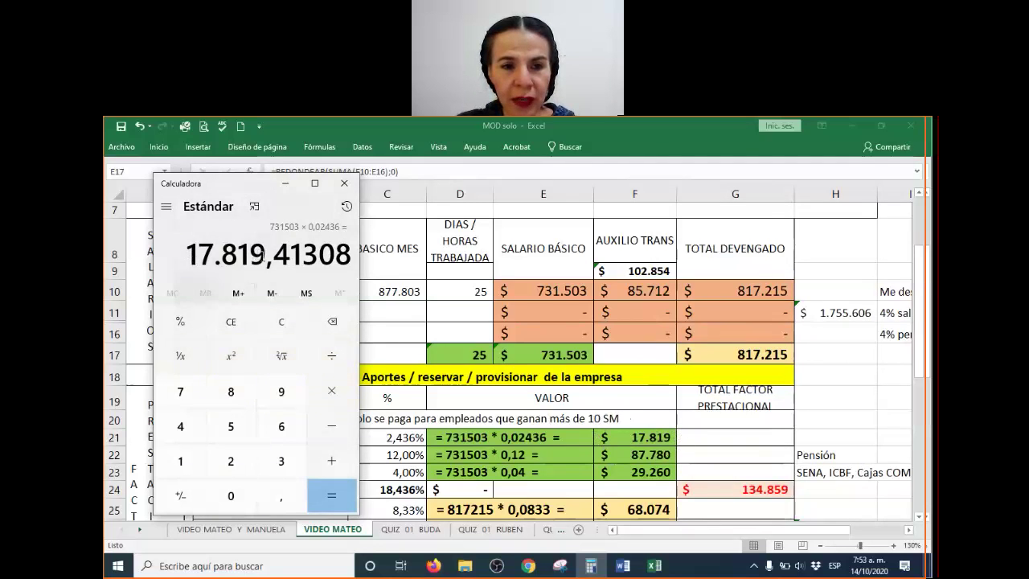
left_click_drag(274, 255, 344, 256)
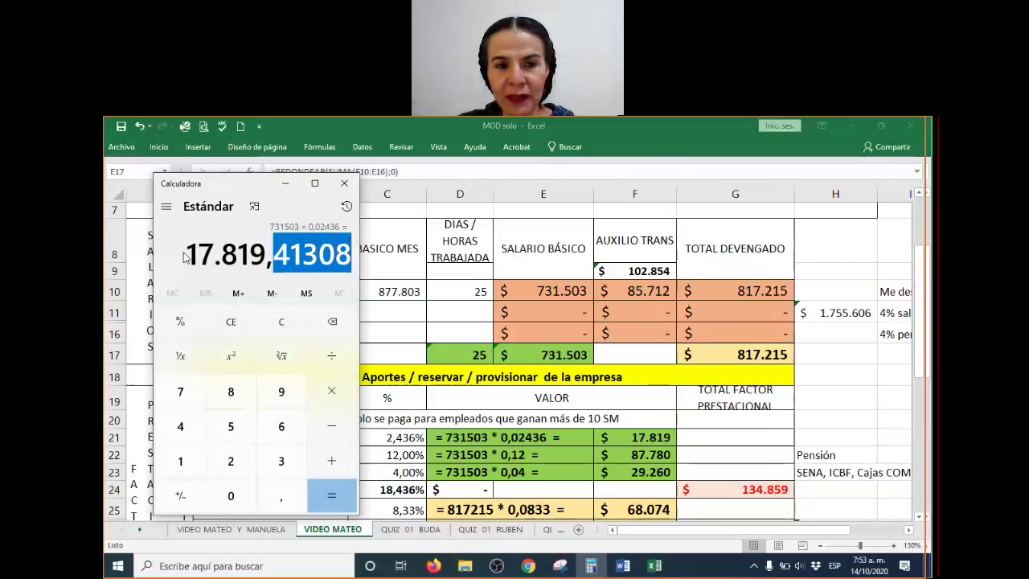
left_click_drag(265, 255, 183, 255)
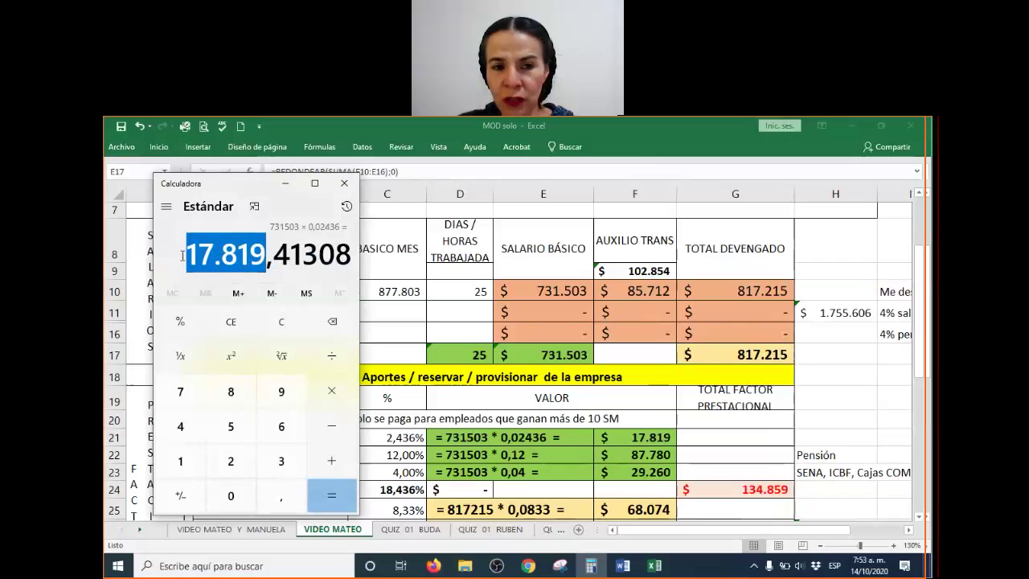
Clear Calculator and recalculate the ARL contribution using the decimal rate, 731503 × 0,02436.
left_click(281, 321)
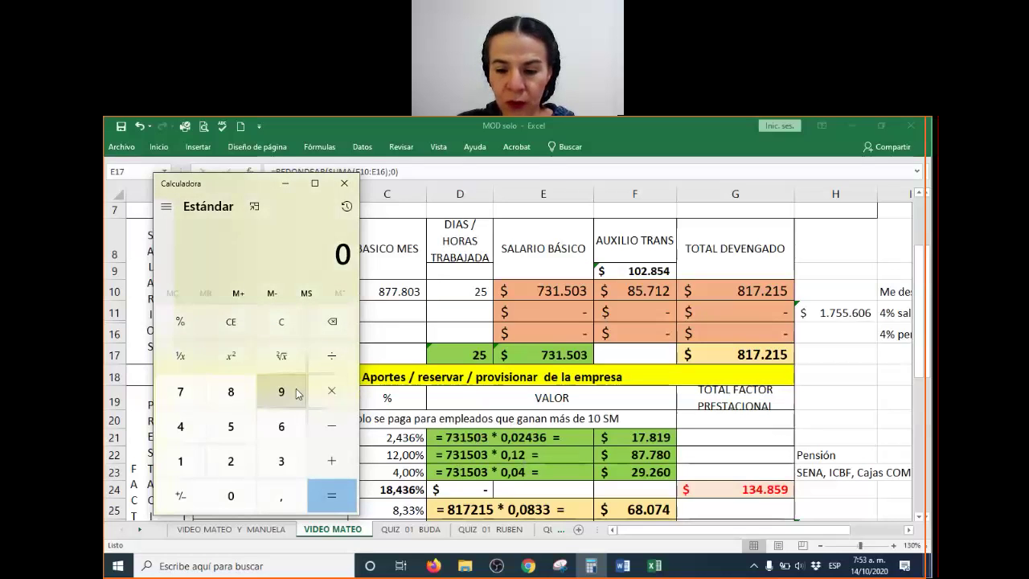
type("731.503")
key("asterisk")
type("0,")
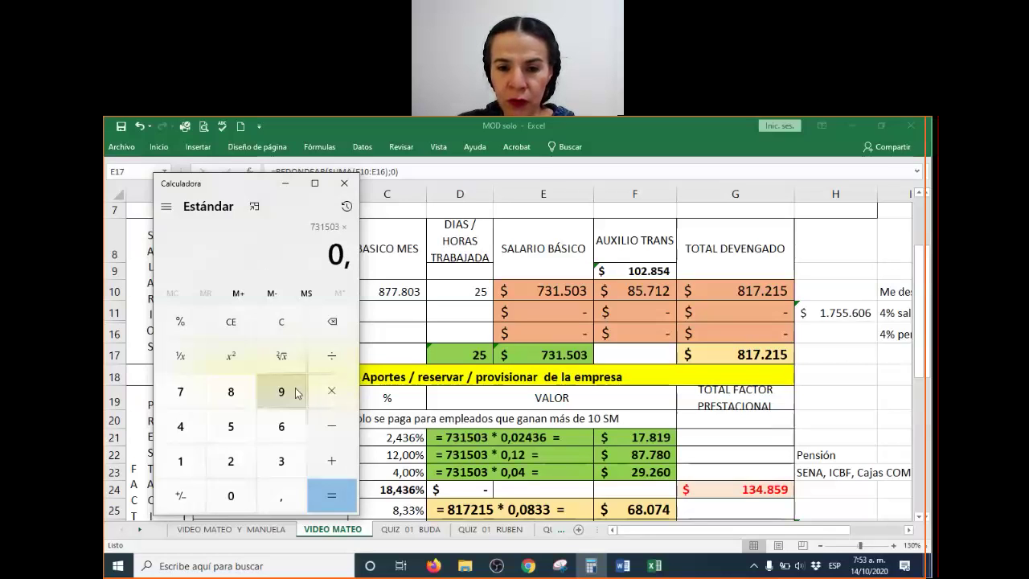
type("02436")
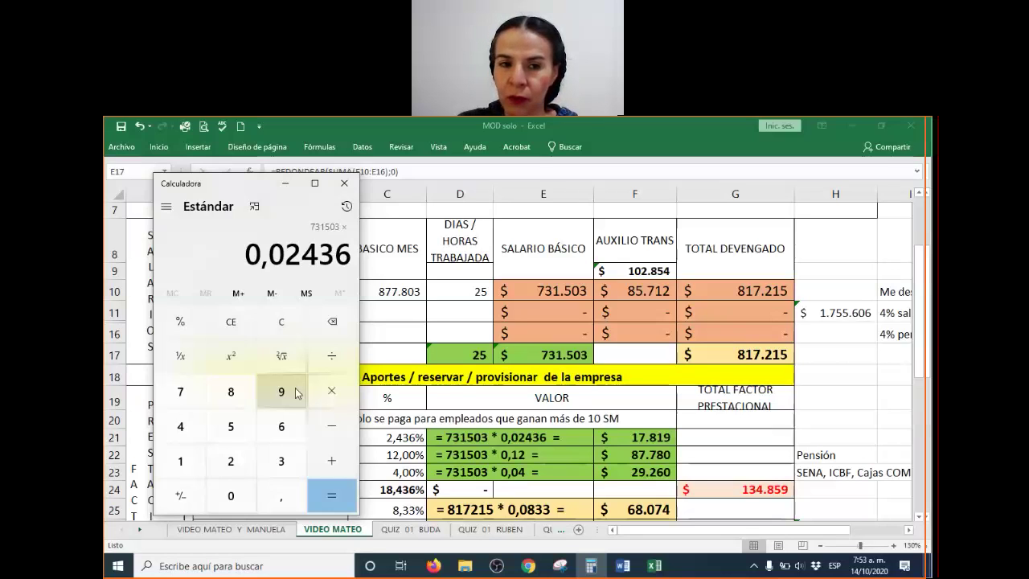
left_click(327, 492)
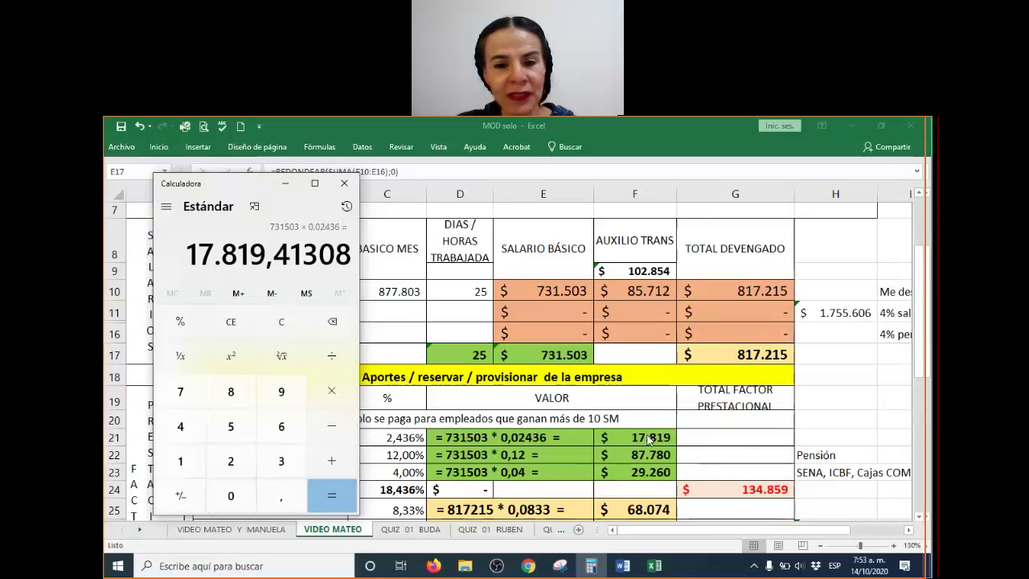
Minimize Calculator and examine the AFP calculation in D22 of the Excel workbook.
left_click(284, 183)
left_click(514, 400)
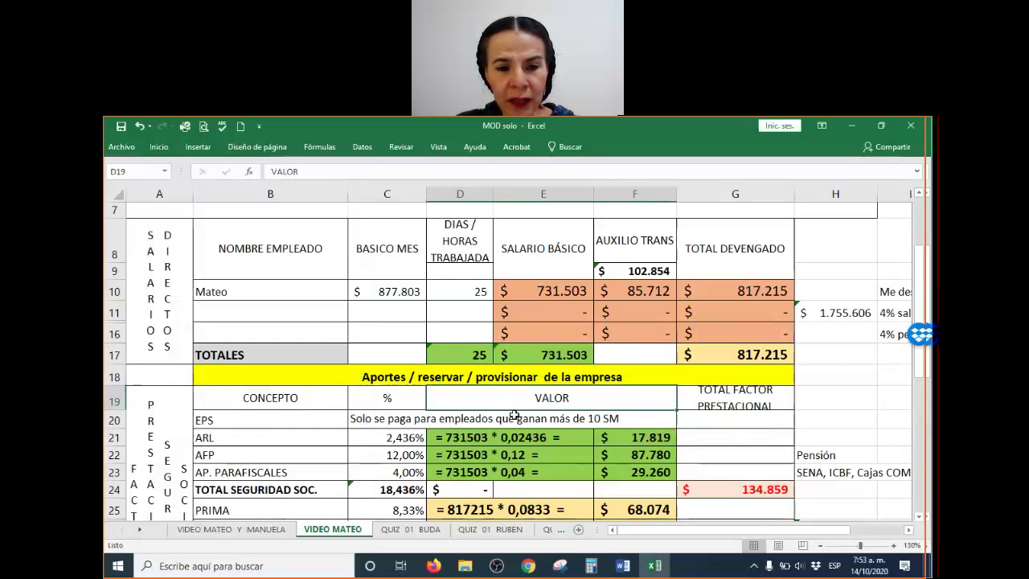
scroll(410, 388, "down", 1)
left_click(462, 376)
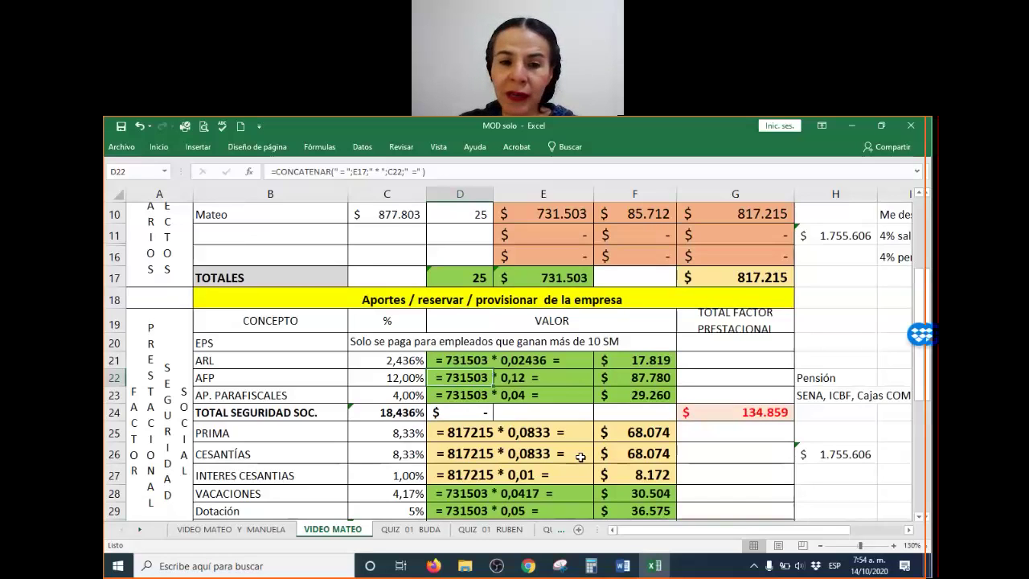
Check the AFP percentage in C22 and highlight the employer's social security block from CONCEPTO to TOTAL SEGURIDAD SOC. (B19:G24).
left_click(598, 414)
scroll(492, 391, "up", 1)
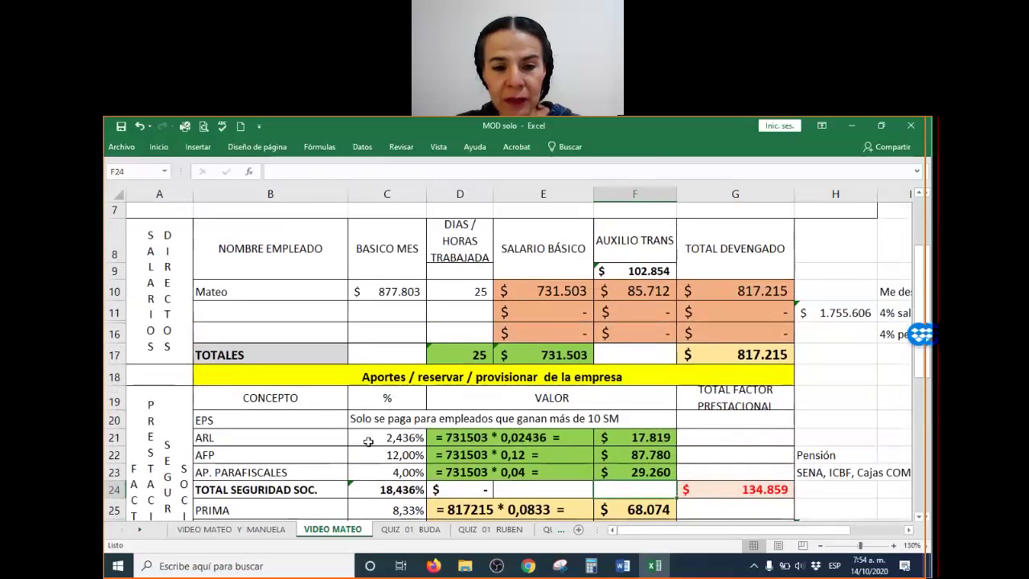
left_click(406, 455)
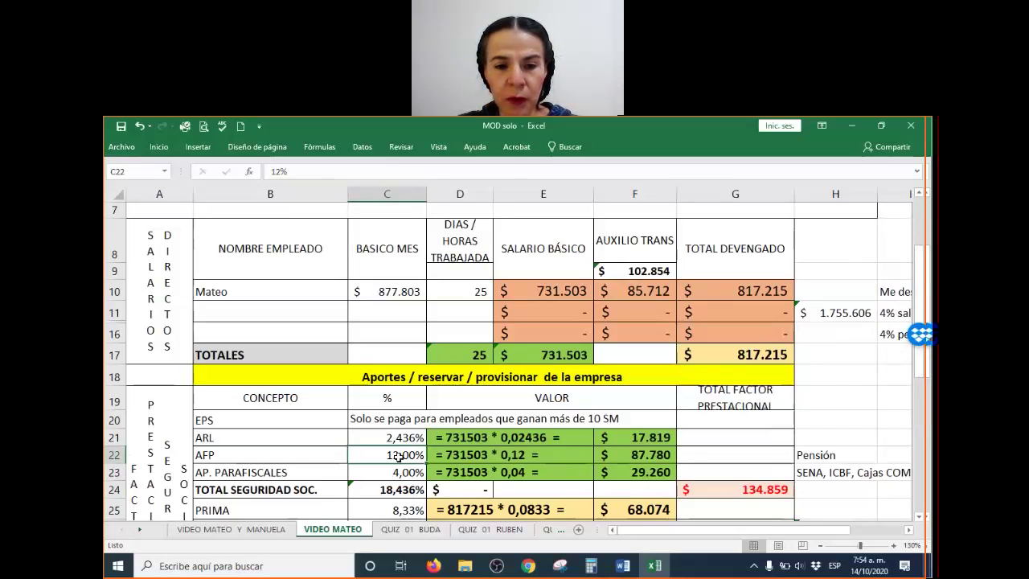
left_click(355, 378)
left_click_drag(322, 402, 726, 483)
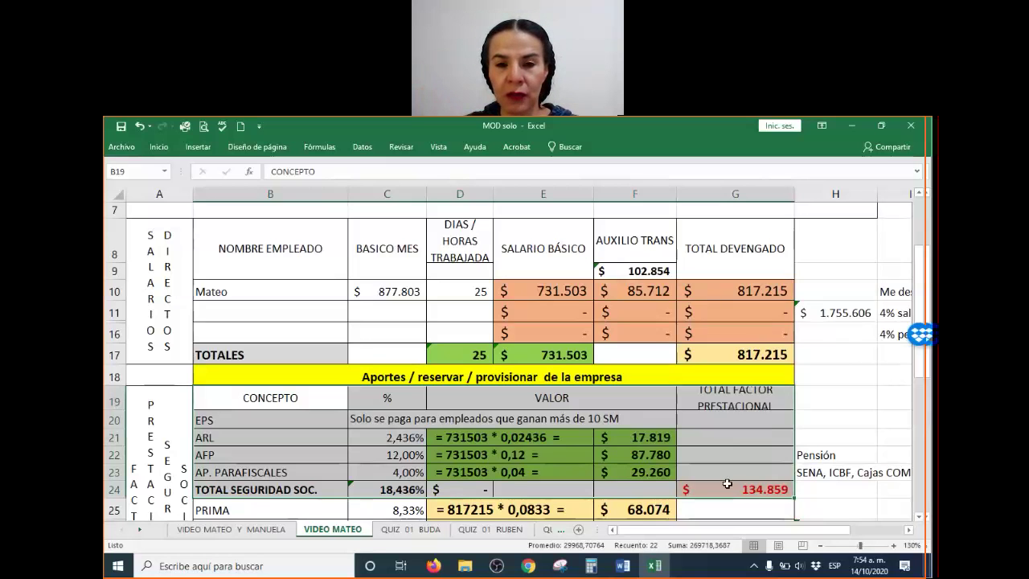
Highlight the employee's earnings and totals in E10:G17, and return to the EPS row of the employer contributions.
left_click(572, 312)
left_click_drag(542, 290, 743, 359)
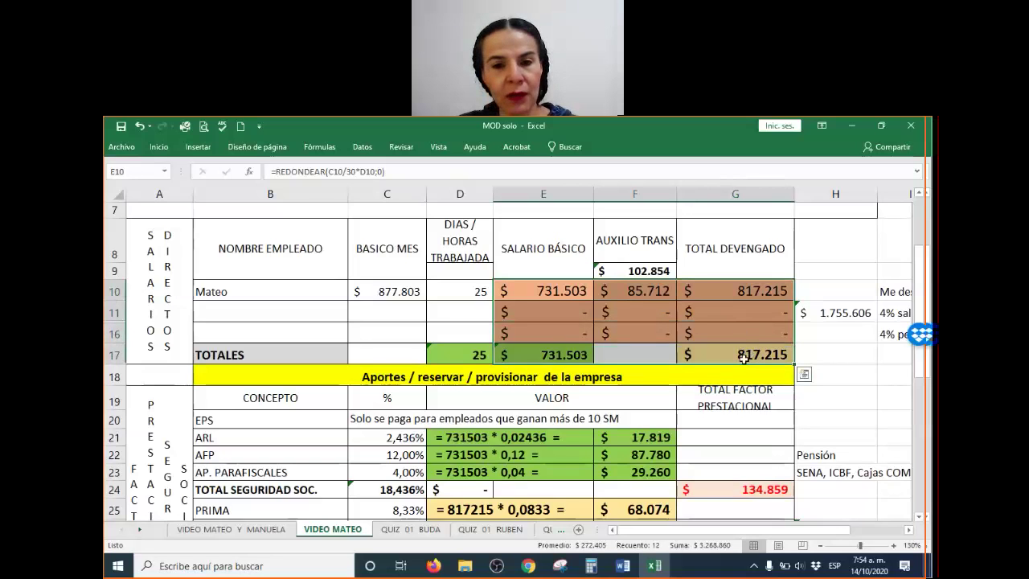
left_click(628, 419)
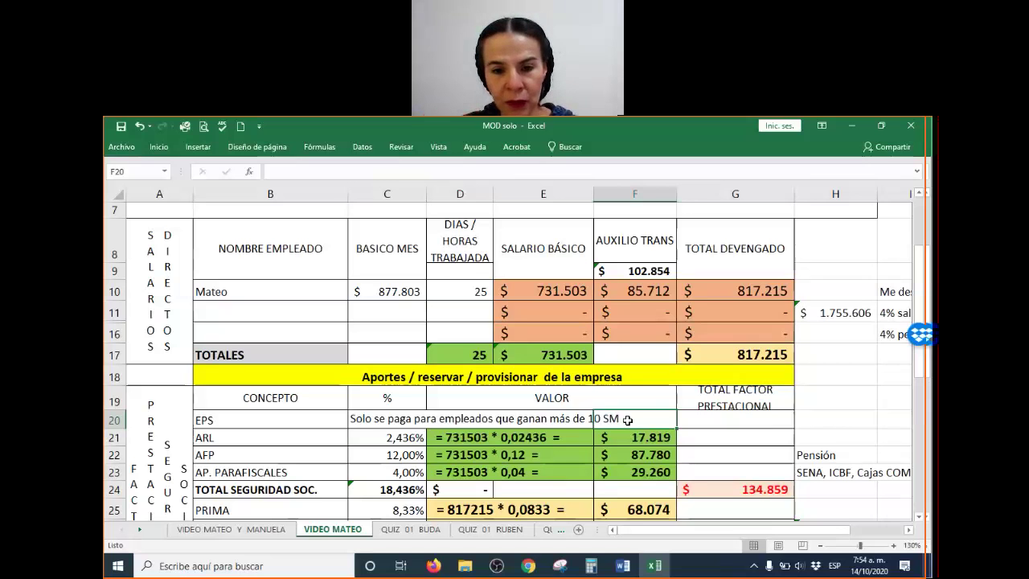
Examine the ARL value in F21, and compare the AFP calculation and rate in row 22 with the employee's pension note in I16.
scroll(631, 422, "down", 1)
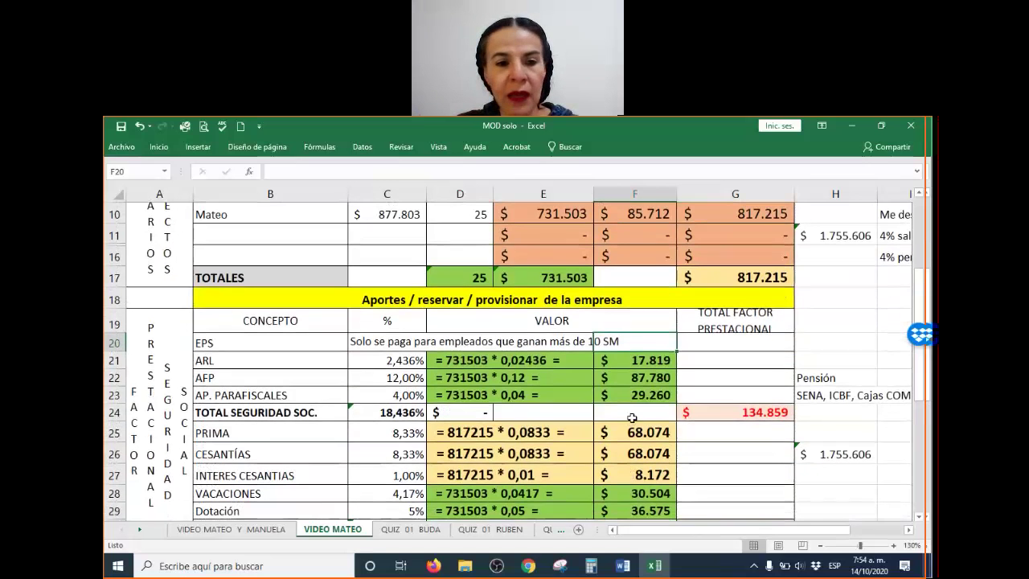
left_click(659, 360)
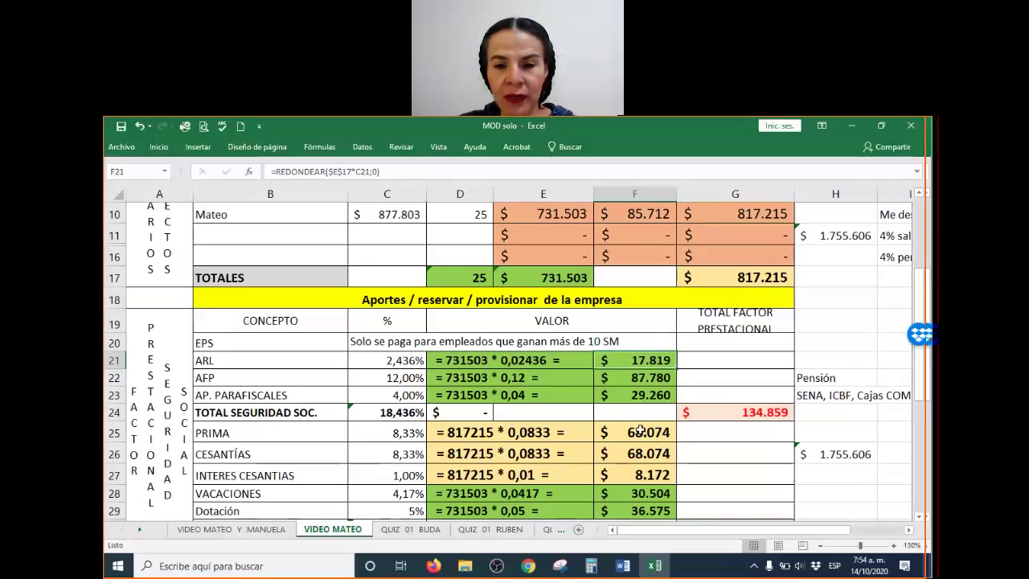
left_click(485, 379)
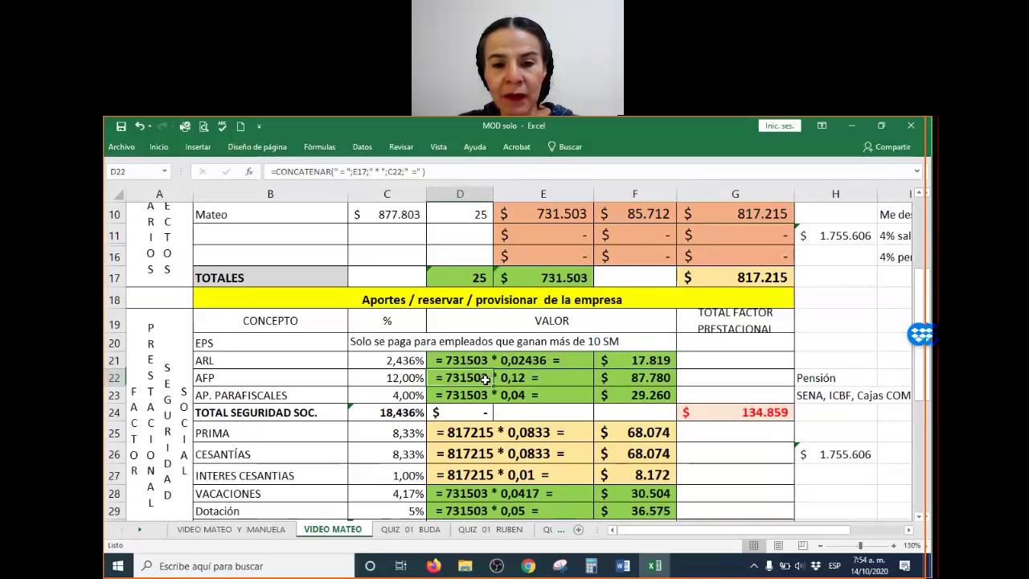
left_click(655, 377)
left_click(387, 375)
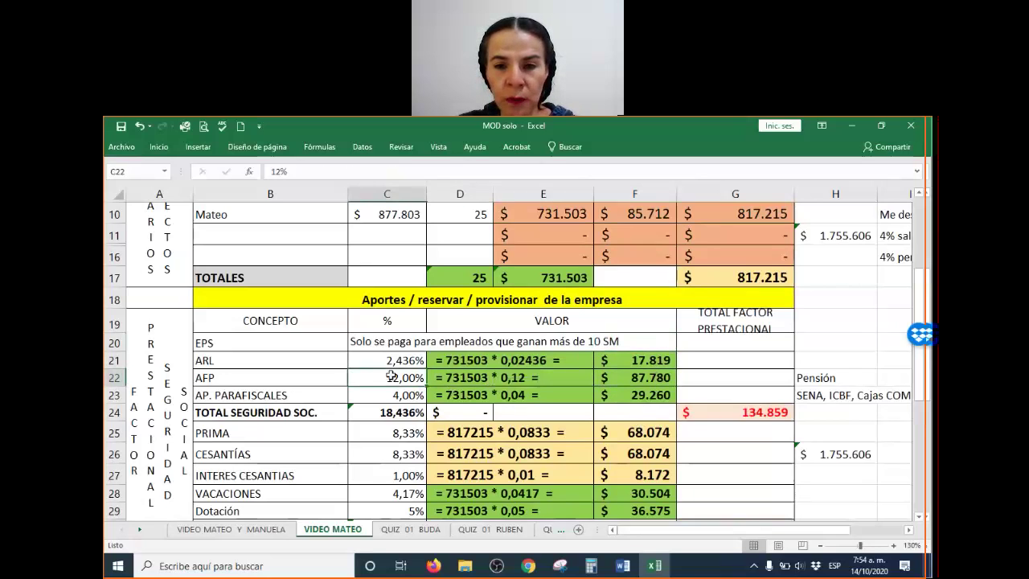
left_click(893, 256)
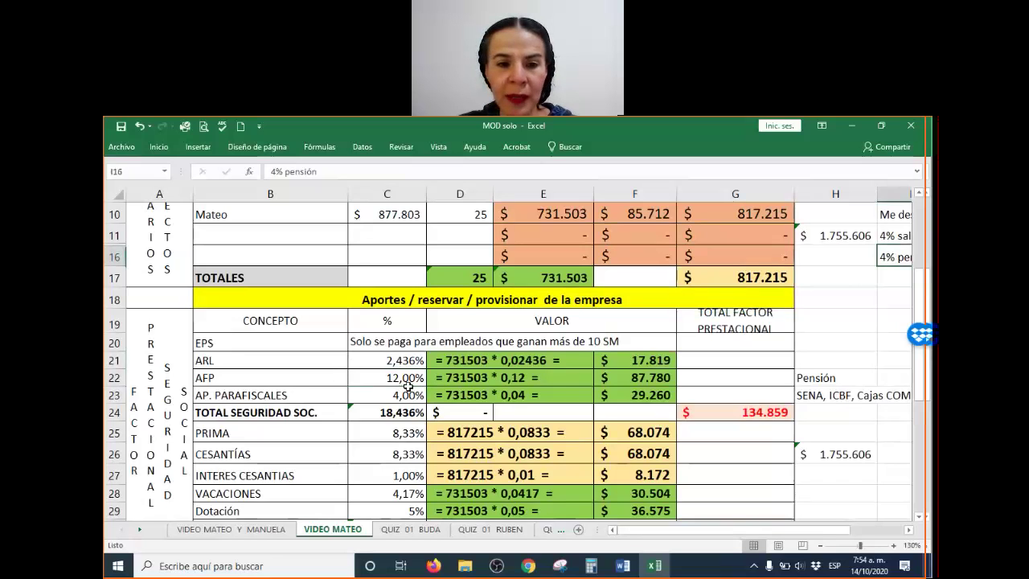
left_click(395, 378)
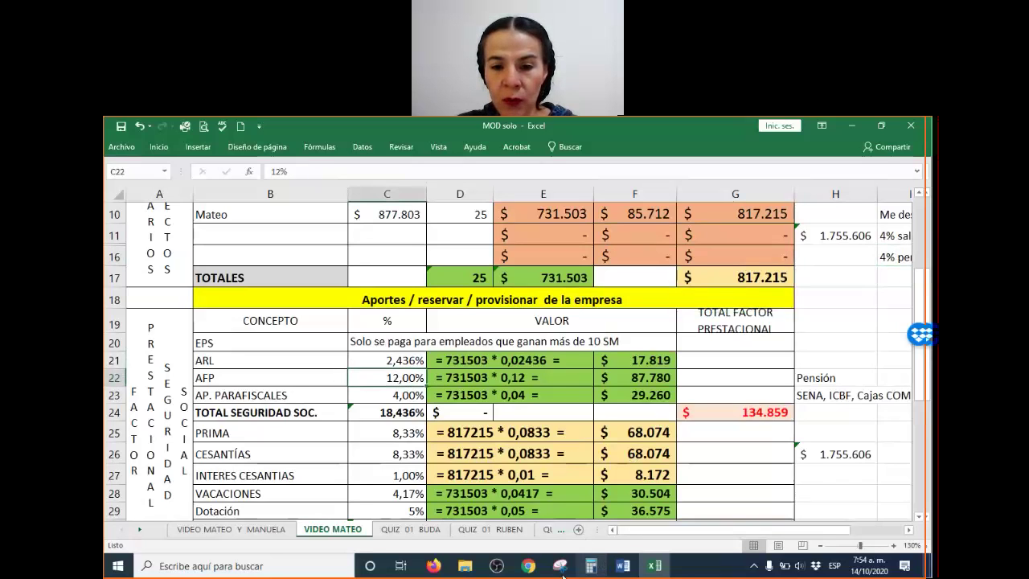
Switch to Calculator, clear it, calculate the AFP contribution as 731503 times 12 percent, and highlight the result's decimals.
left_click(591, 566)
left_click(231, 321)
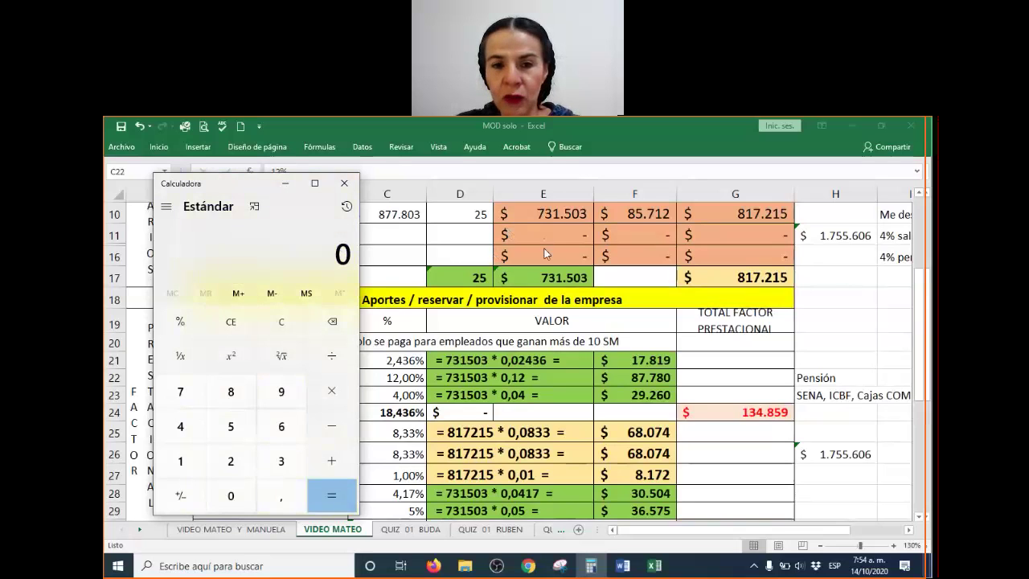
left_click_drag(233, 183, 275, 321)
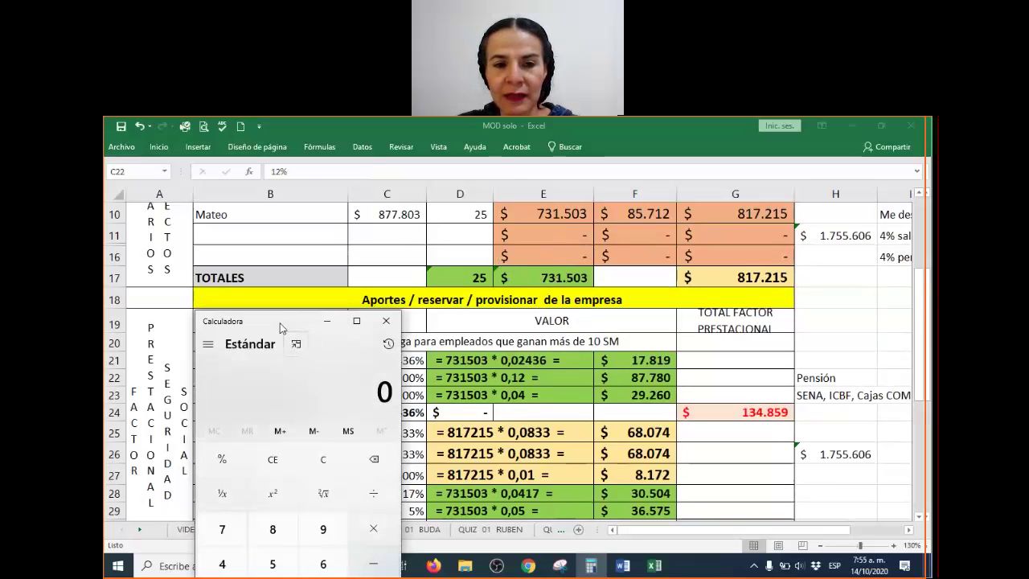
left_click_drag(280, 329, 295, 206)
type("731")
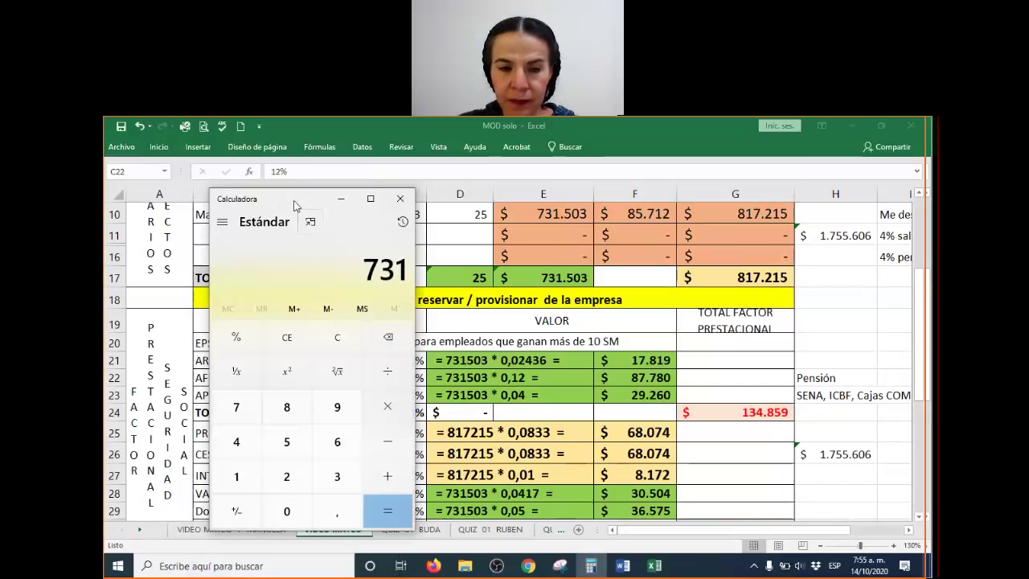
type(".503")
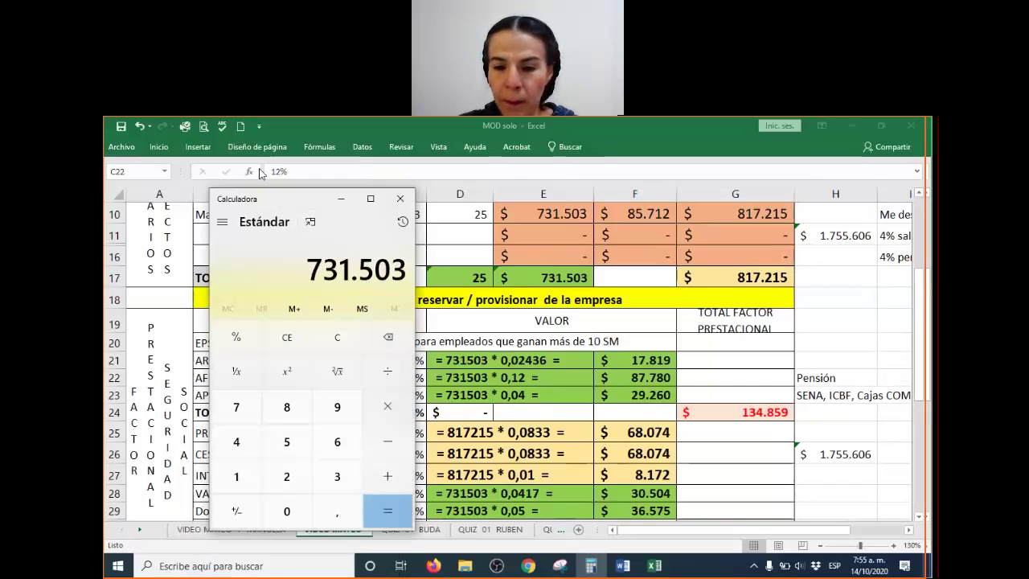
key("asterisk")
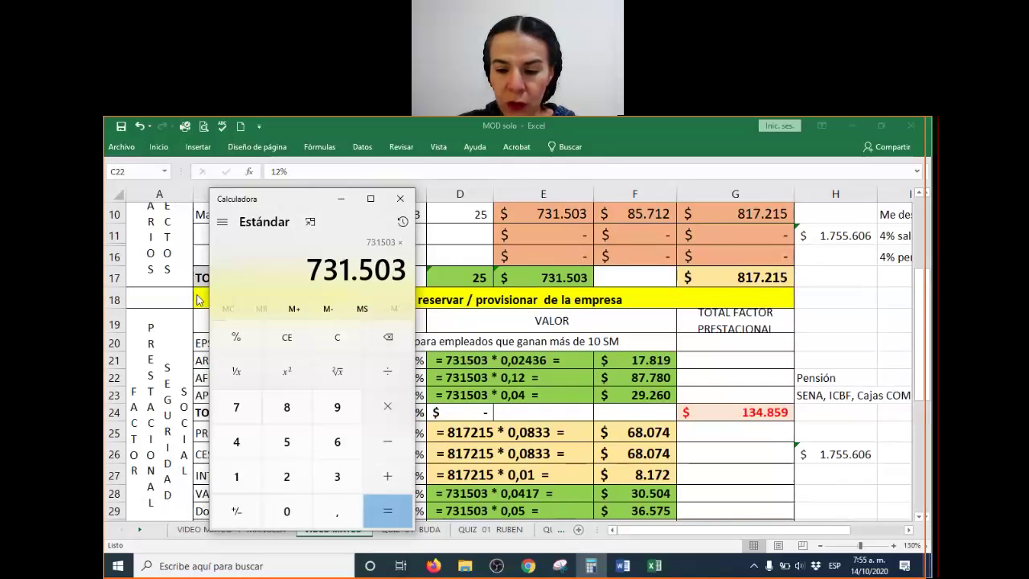
type("12")
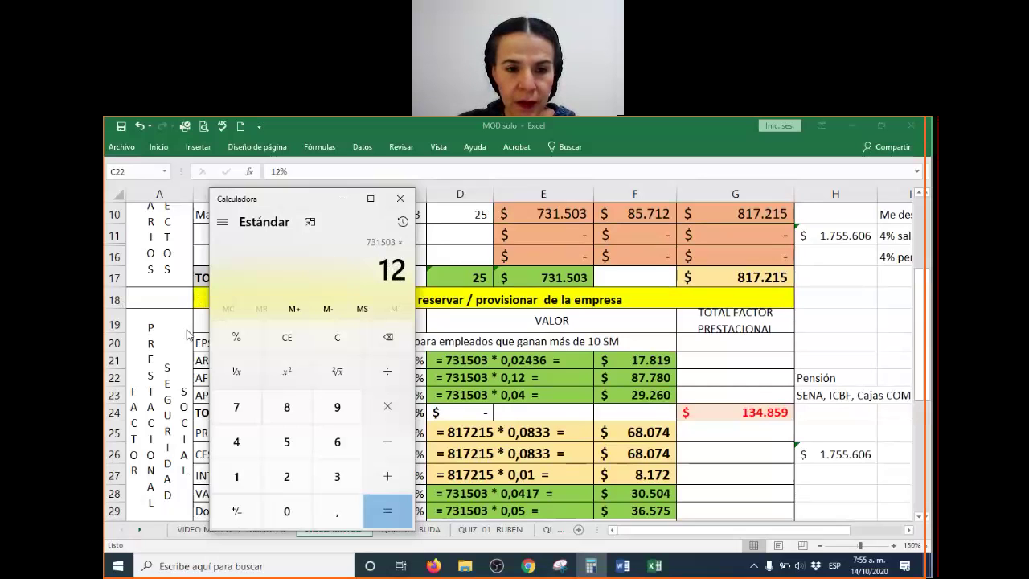
left_click(236, 338)
left_click(411, 506)
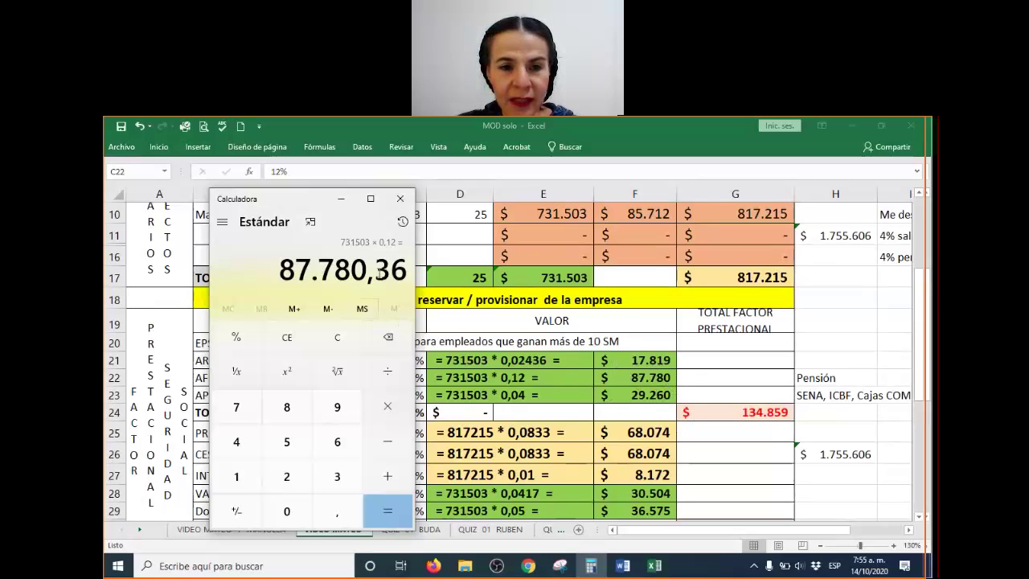
left_click_drag(375, 275, 408, 275)
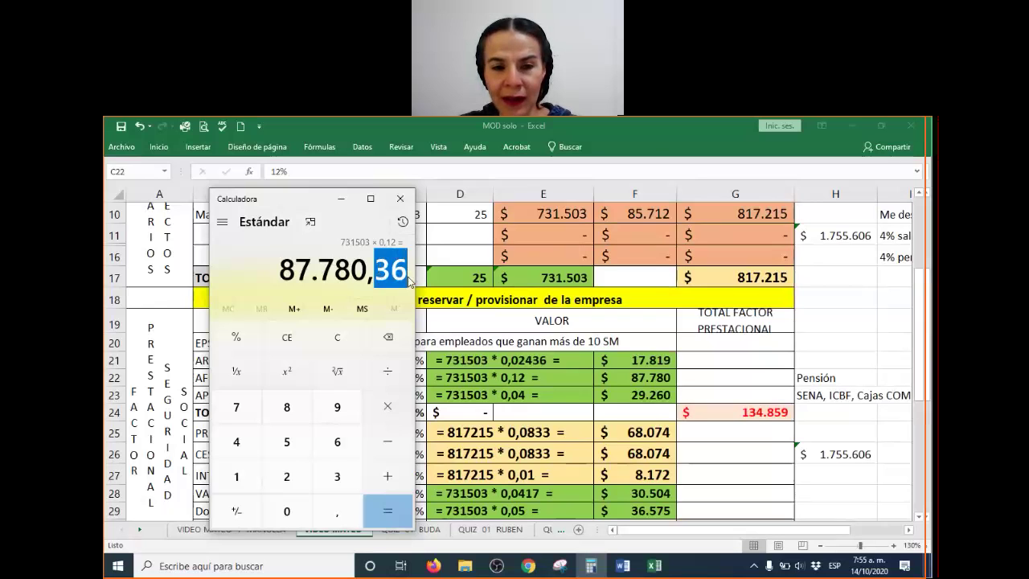
Minimize Calculator and review the parafiscales percentage in C23 alongside the EPS condition in C20 of the Excel workbook.
left_click(341, 199)
left_click(366, 394)
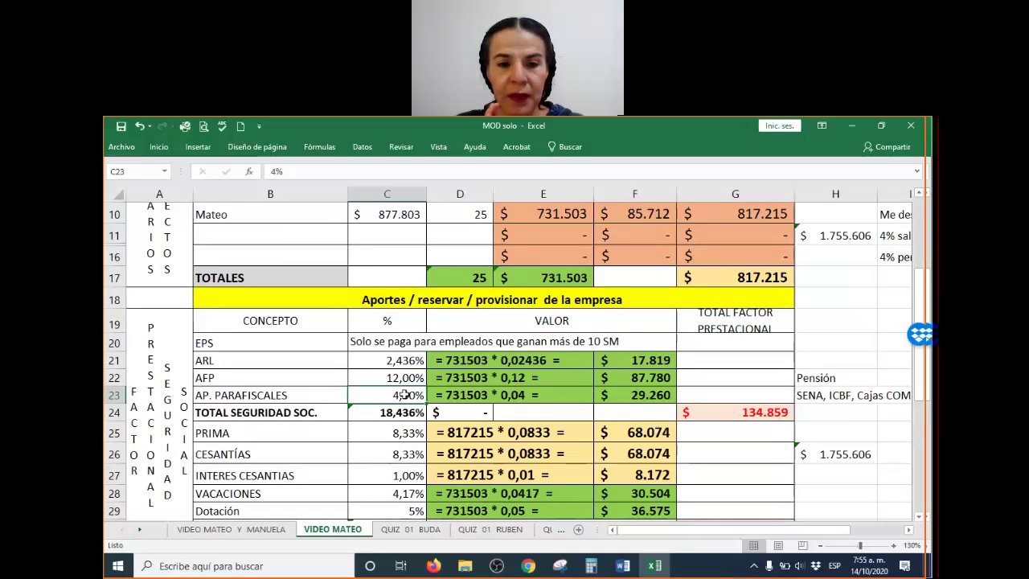
left_click(394, 340)
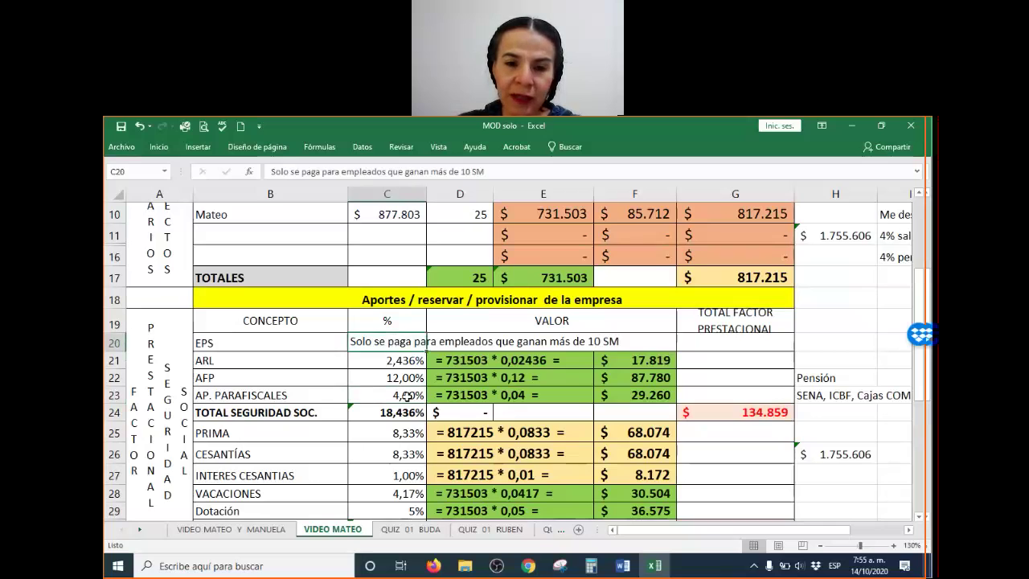
left_click(407, 396)
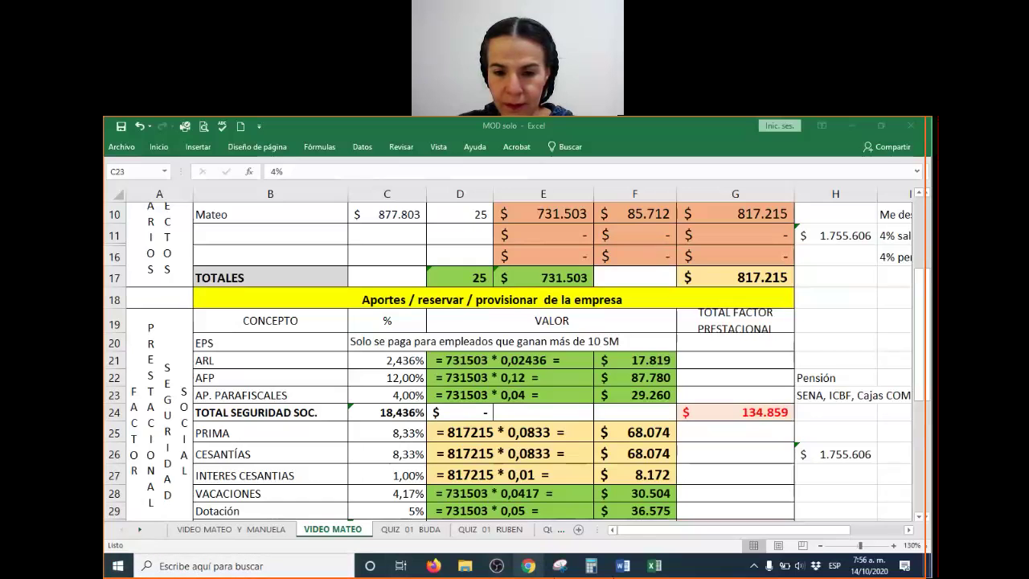
Switch to Calculator and calculate the parafiscales contribution as 731503 times 4 percent.
left_click(591, 565)
type("7")
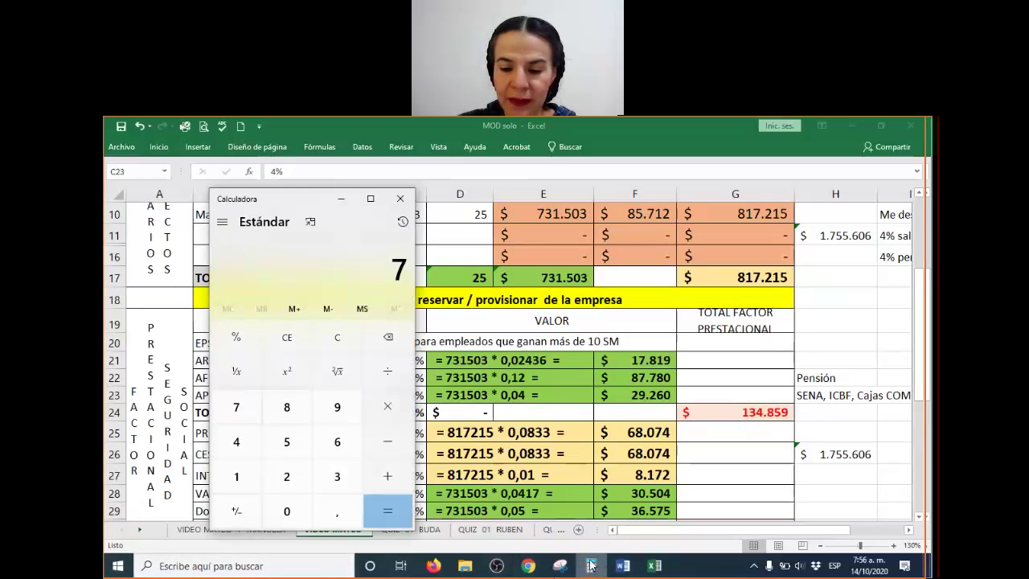
type("315")
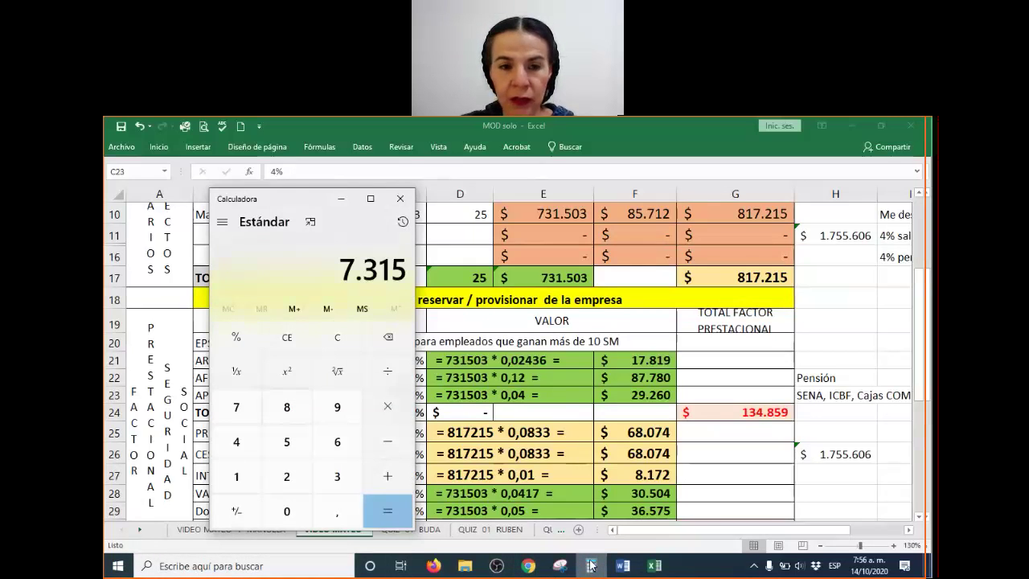
type("03*4")
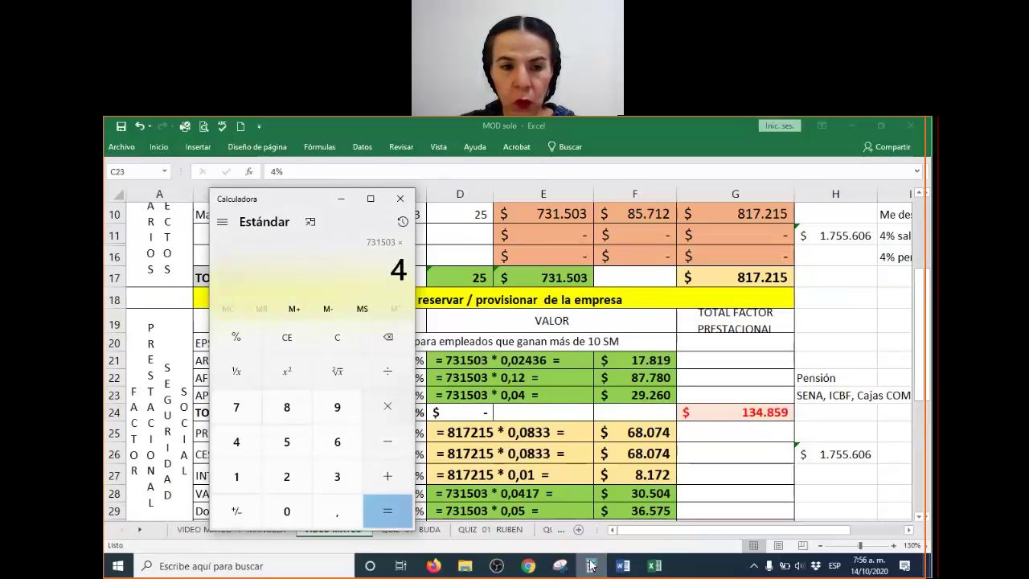
left_click(237, 337)
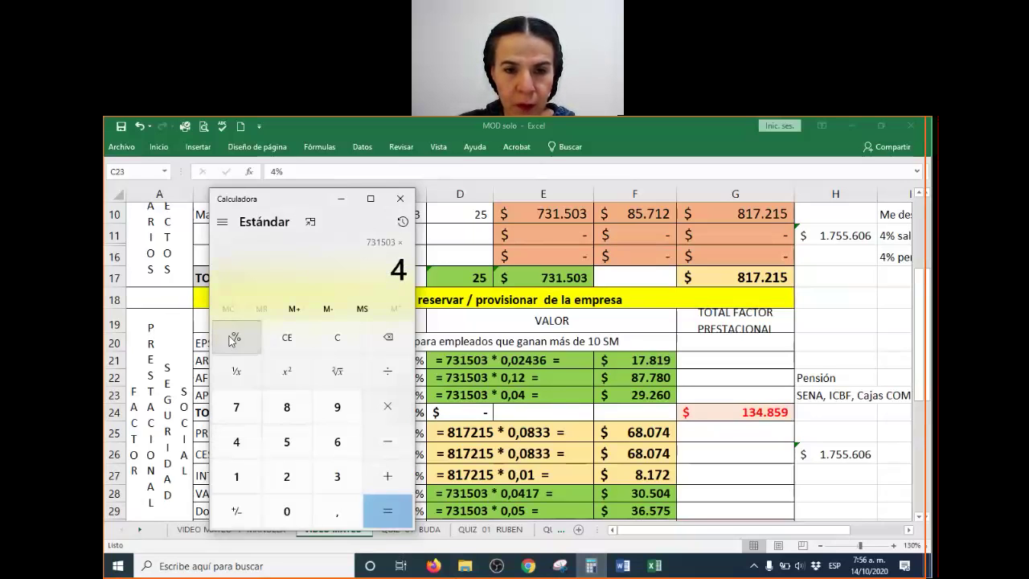
left_click(376, 512)
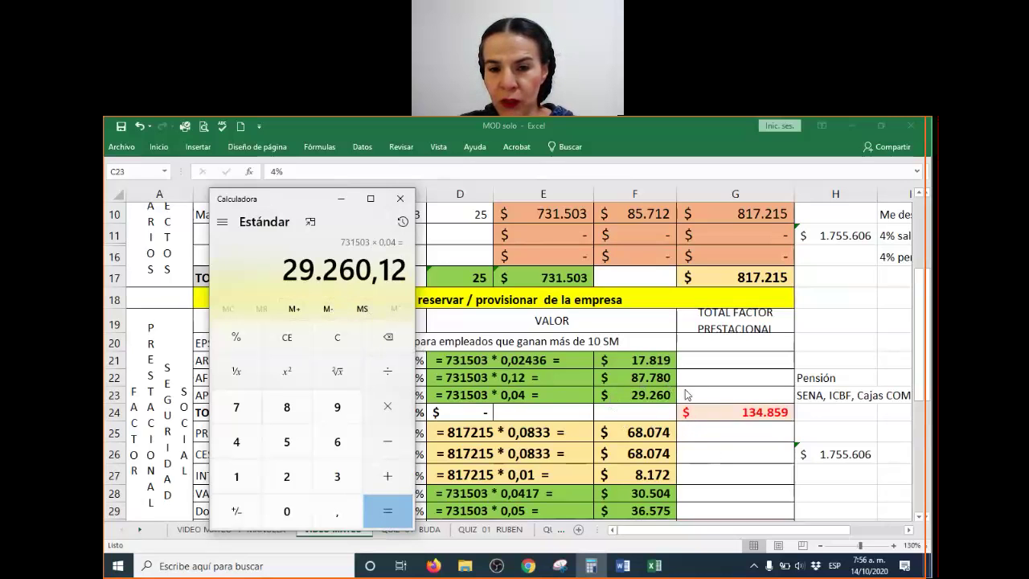
Minimize Calculator and examine the parafiscales calculation in D23 and its rounded value in F23 of the Excel workbook.
left_click(341, 199)
left_click(452, 395)
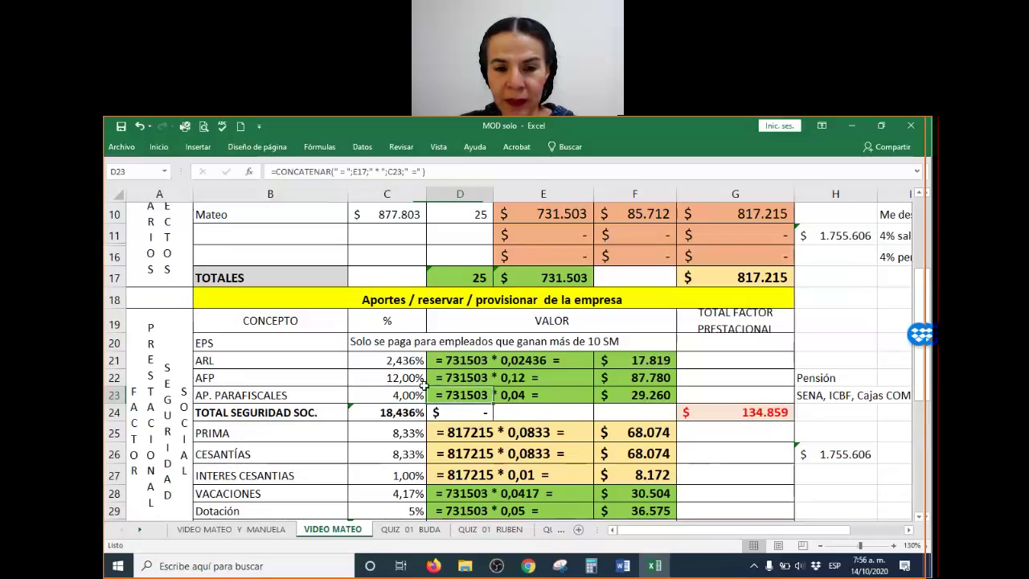
left_click(542, 424)
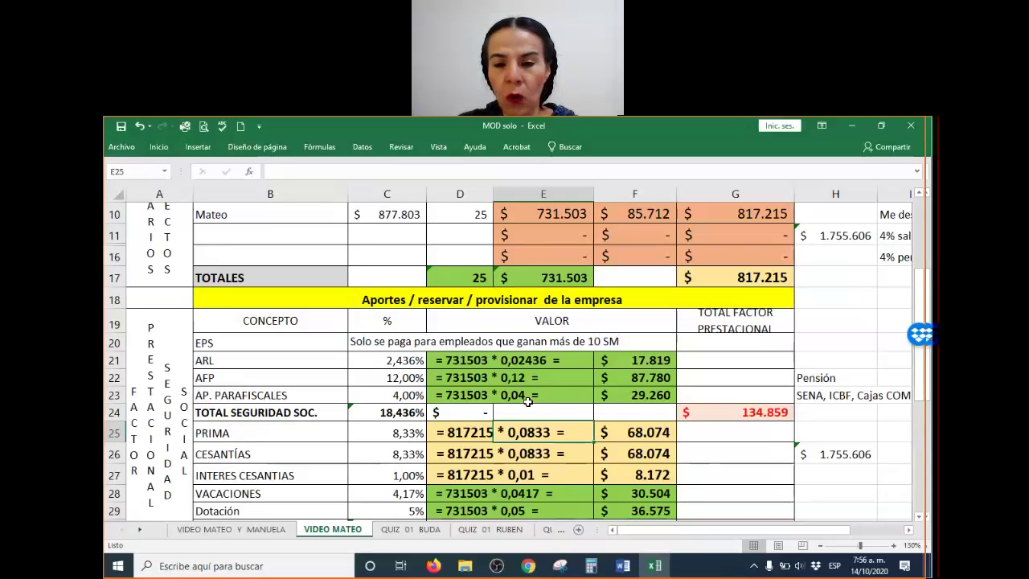
left_click(667, 395)
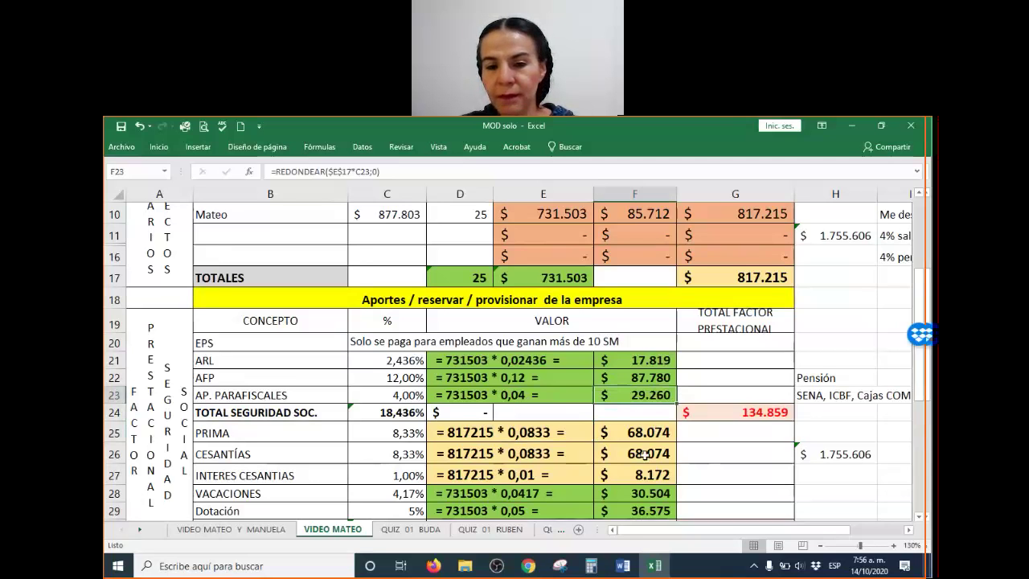
Clear the total percentages in C24, C30 and C31 for seguridad social, prestaciones sociales and the subtotal factor prestacional.
scroll(646, 457, "down", 1)
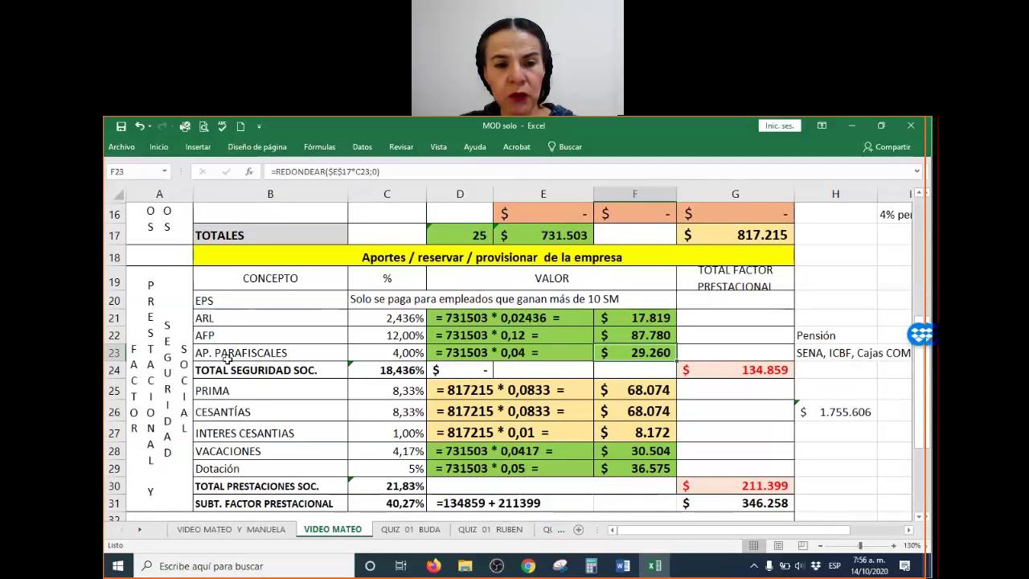
left_click_drag(229, 368, 499, 374)
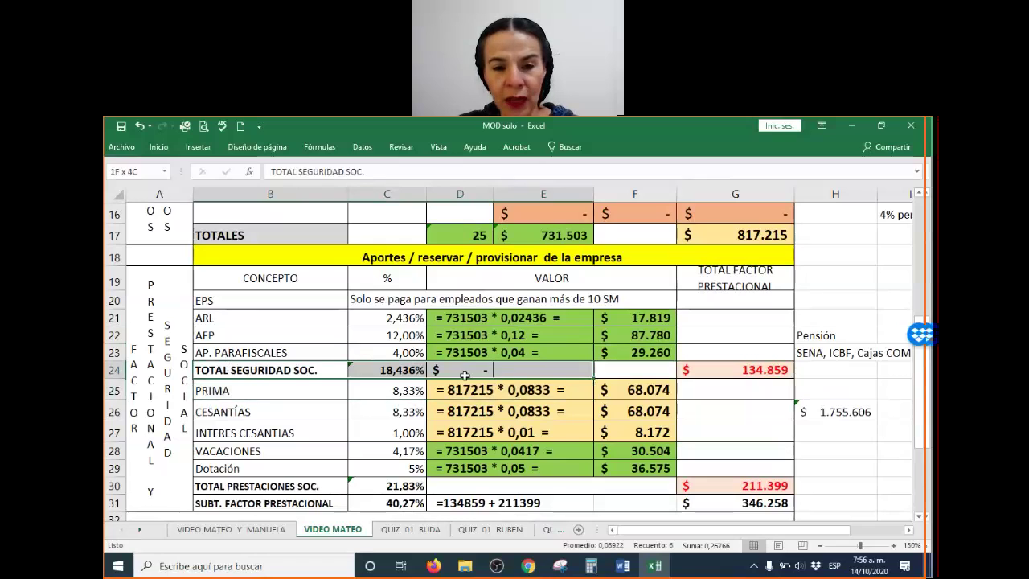
left_click(389, 366)
key("Delete")
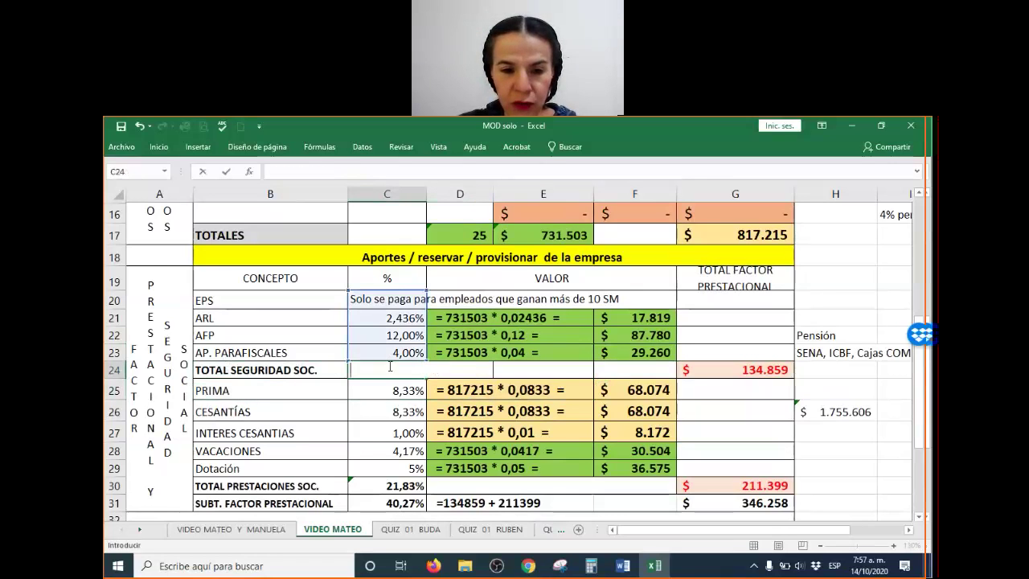
left_click_drag(406, 487, 391, 501)
key("BackSpace")
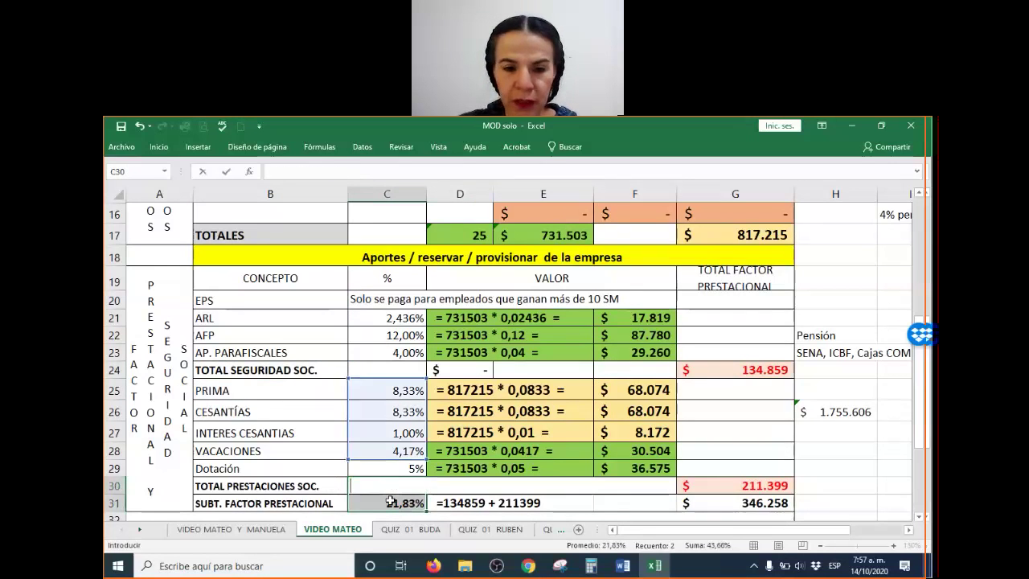
key("Return")
key("BackSpace")
key("Return")
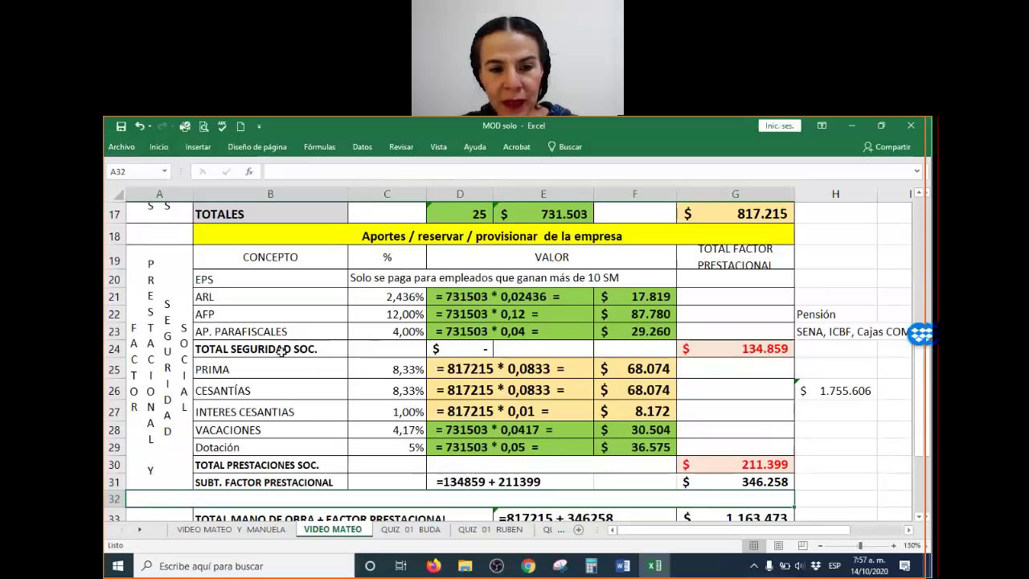
Examine the sum formula behind the total seguridad social in G24 and undo the resulting format change.
double_click(742, 347)
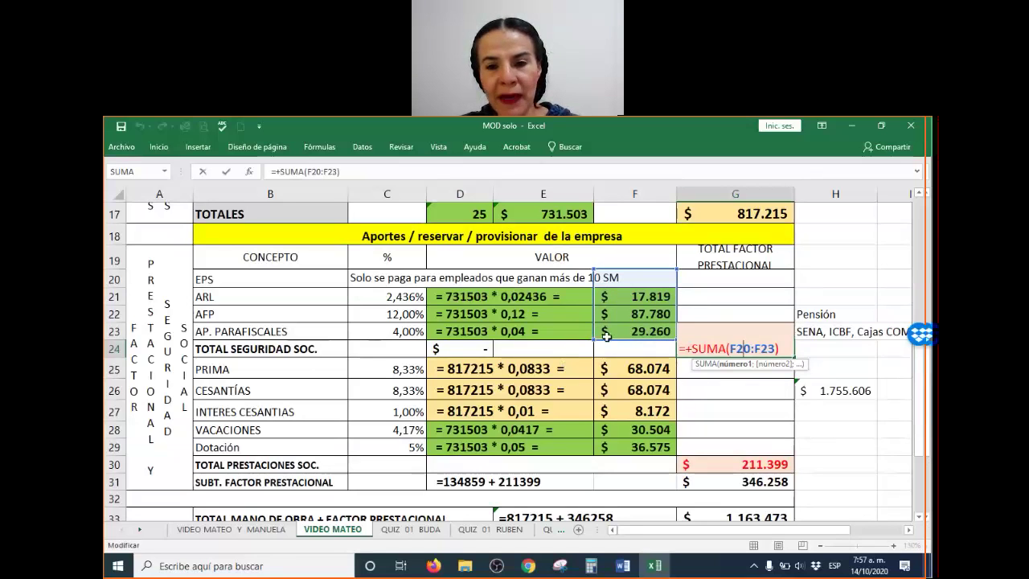
key("Return")
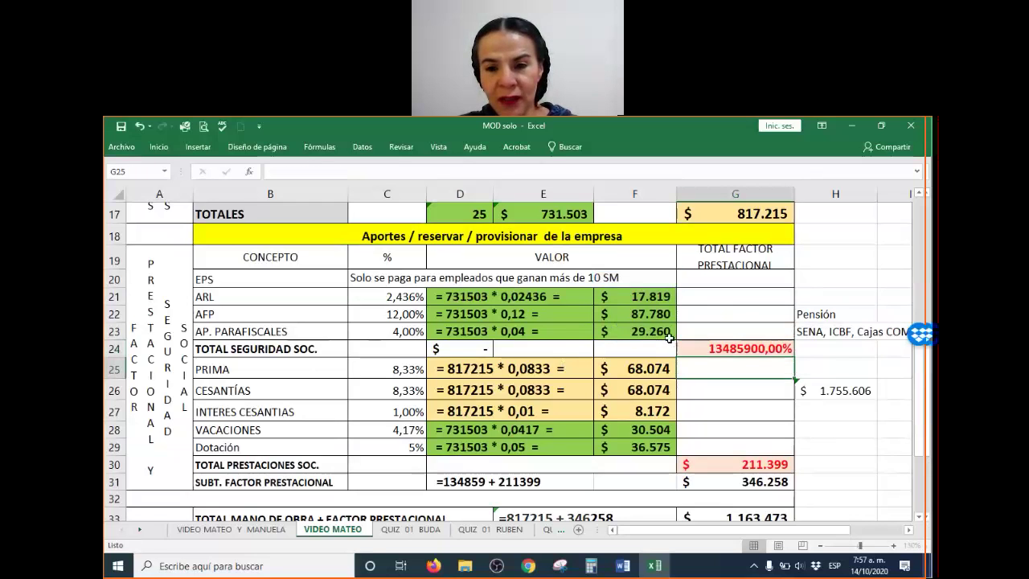
left_click(750, 348)
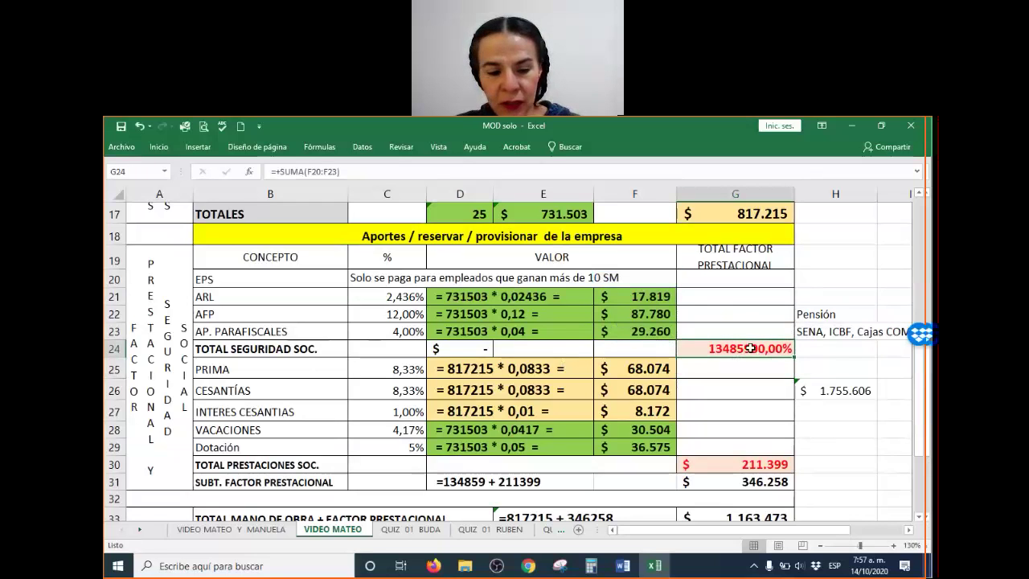
key("ctrl+z")
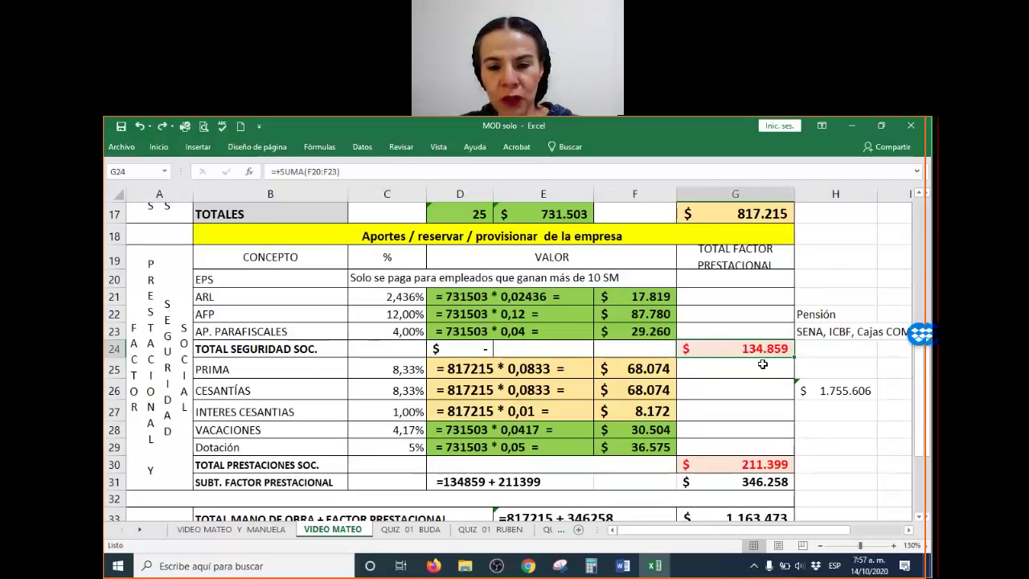
Switch to Calculator and add the ARL, AFP and parafiscales contributions as 17819 + 87780 + 29260.
left_click(596, 570)
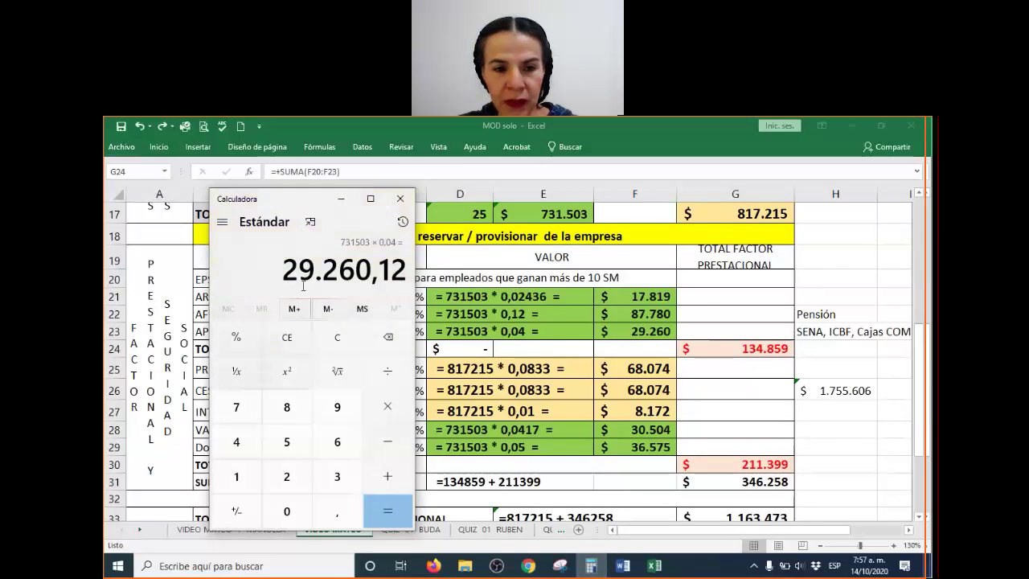
left_click(291, 346)
type("1")
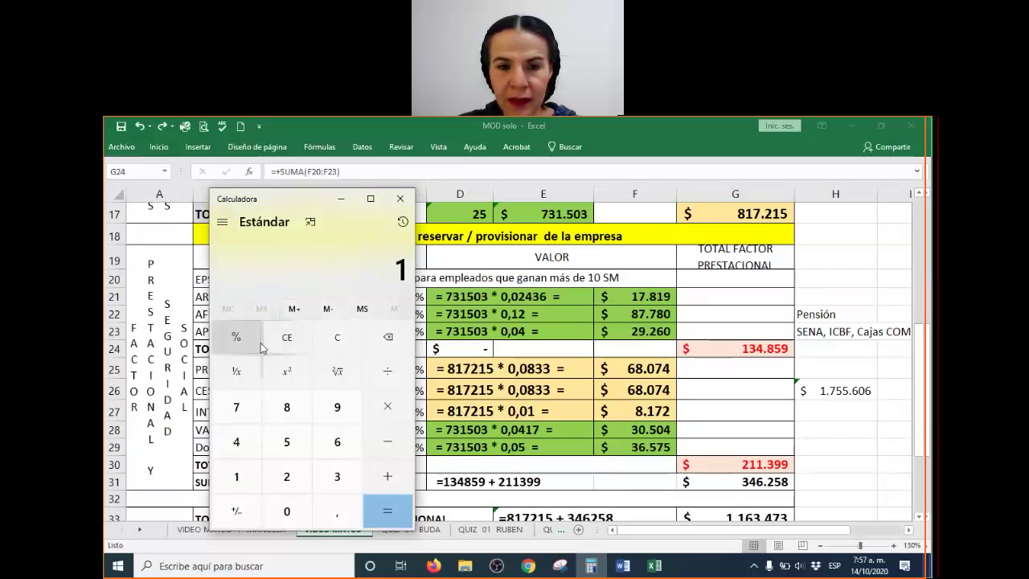
type("7819 ")
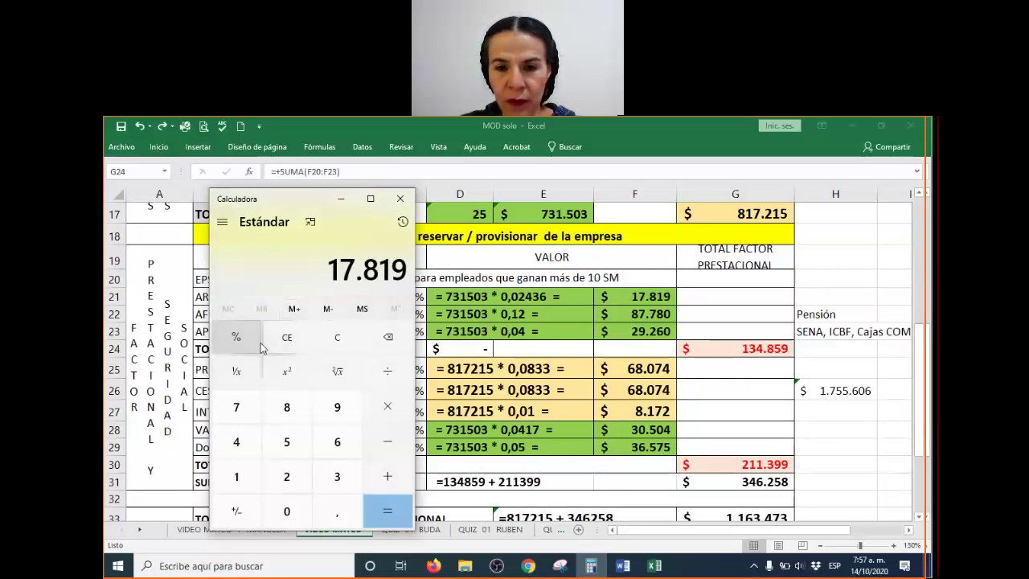
type("+ 8")
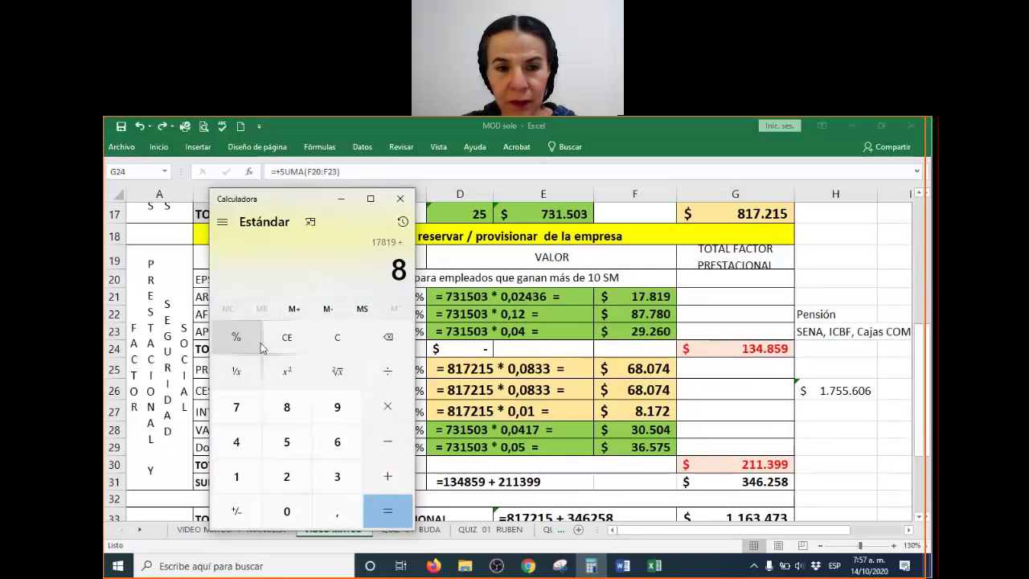
type("7780 ")
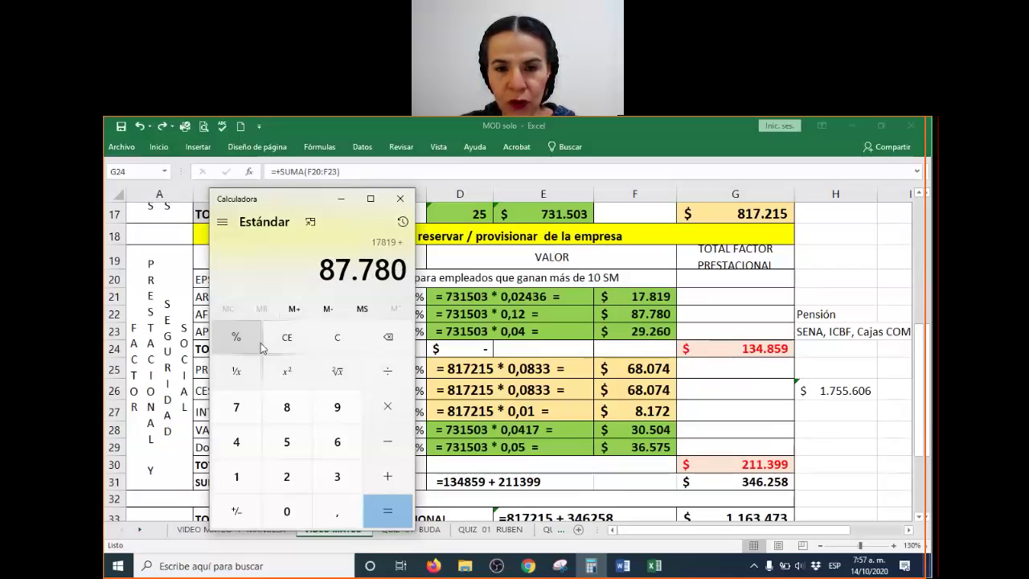
type("+ 2926")
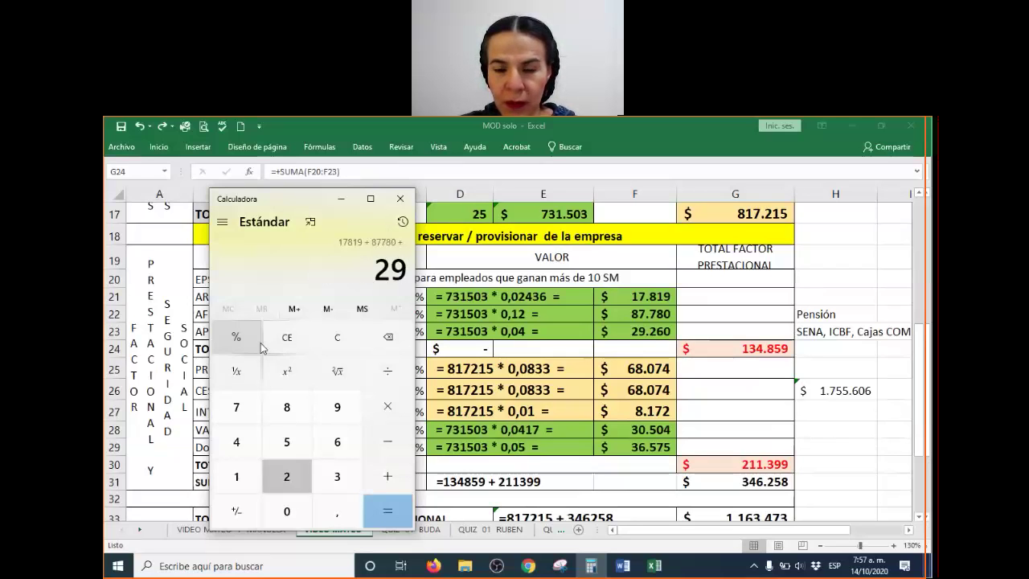
type("0")
key("Return")
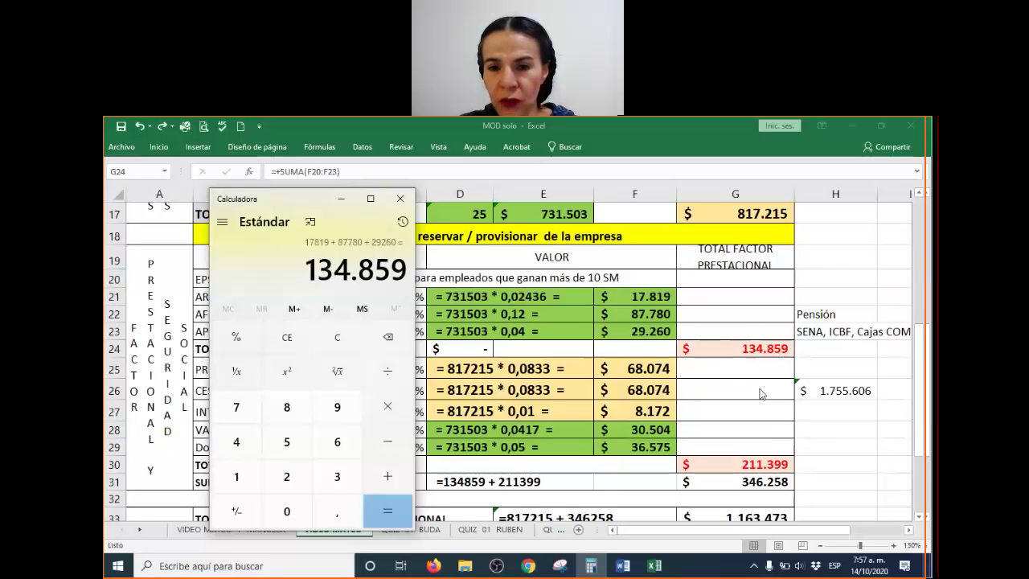
Minimize Calculator and review the prima percentage in C25 of the Excel workbook.
left_click(341, 199)
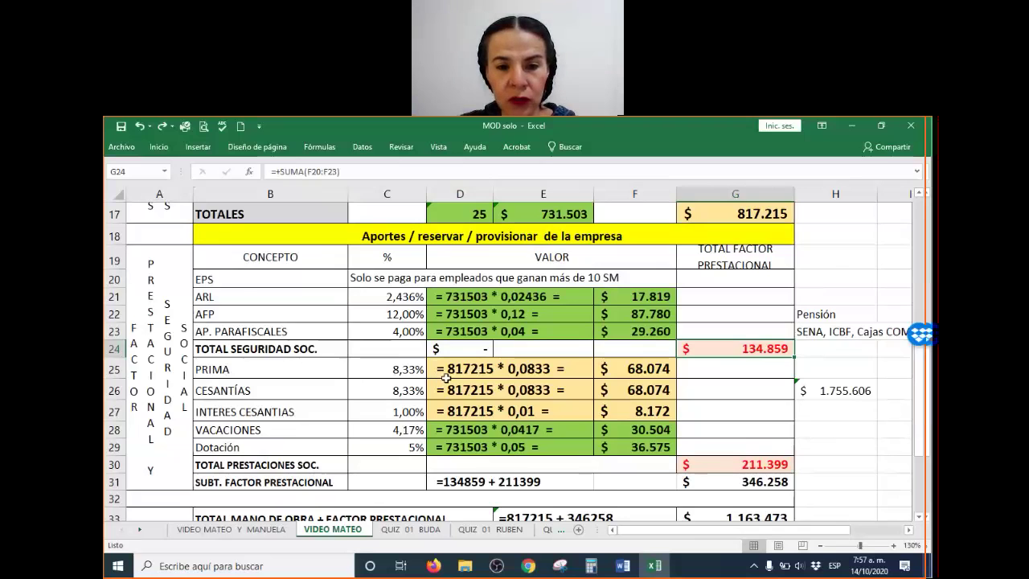
scroll(436, 376, "down", 1)
left_click(400, 302)
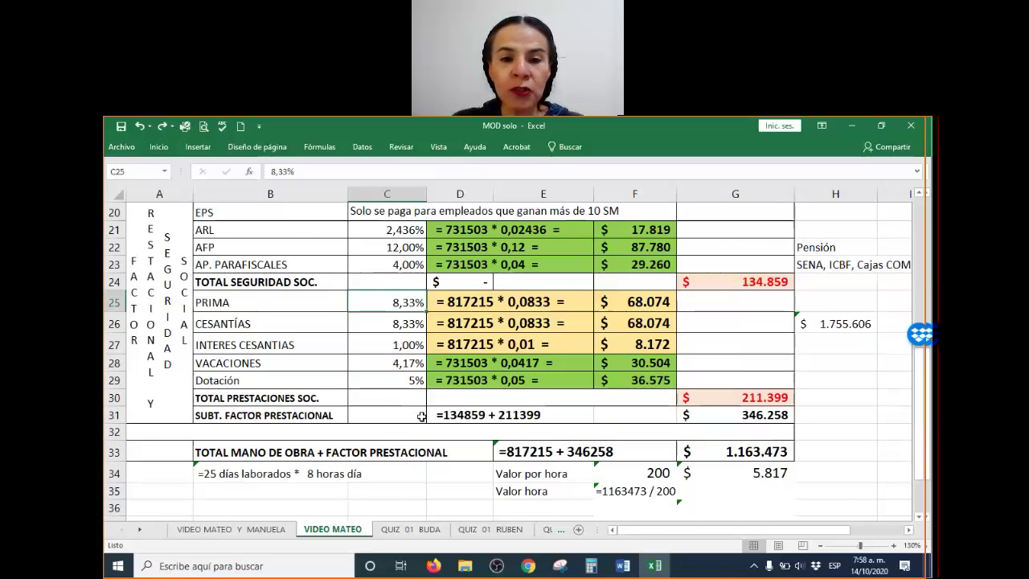
Circle the total devengado in G17 with a freehand red annotation, clear the mark and cancel saving the annotation.
scroll(482, 297, "up", 3)
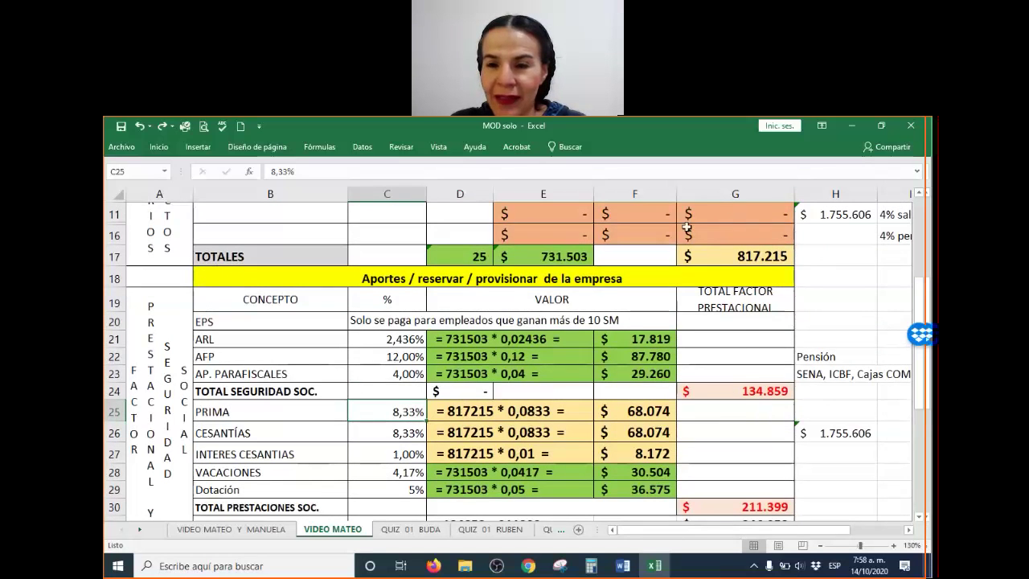
scroll(809, 347, "up", 1)
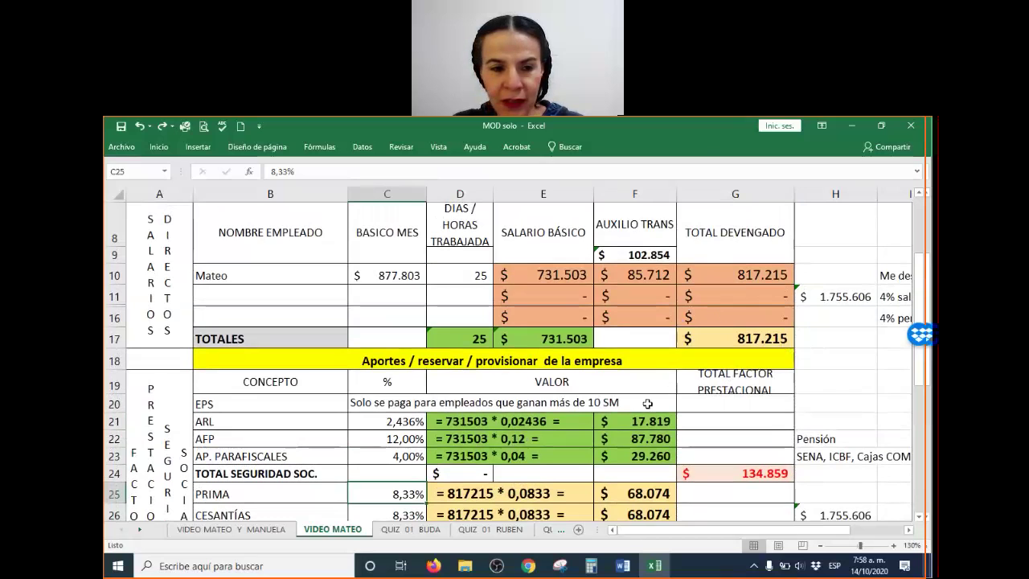
mouse_move(699, 311)
left_mouse_down()
mouse_move(703, 359)
mouse_move(807, 376)
mouse_move(778, 309)
mouse_move(687, 312)
mouse_move(680, 357)
left_mouse_up()
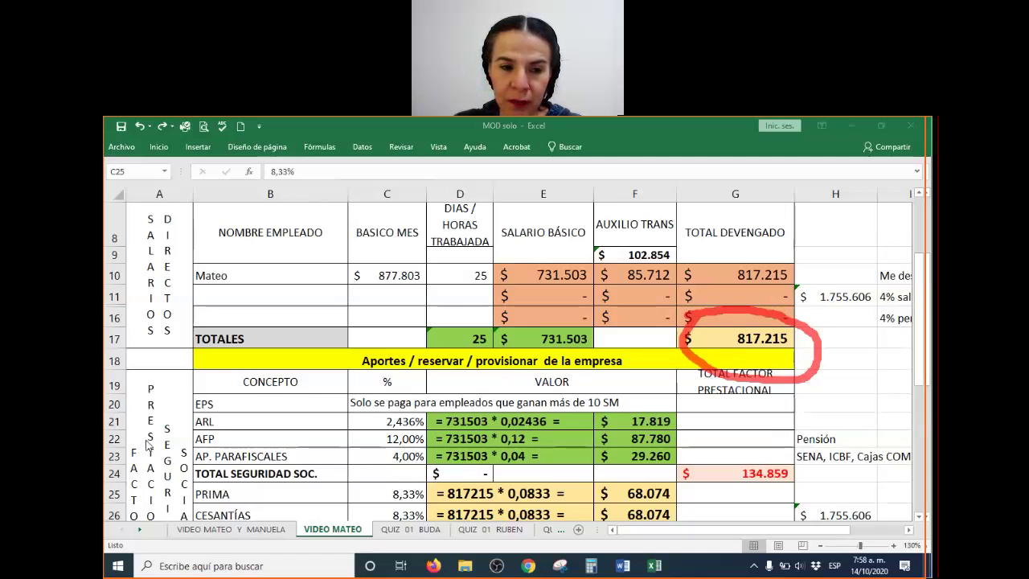
left_click(706, 309)
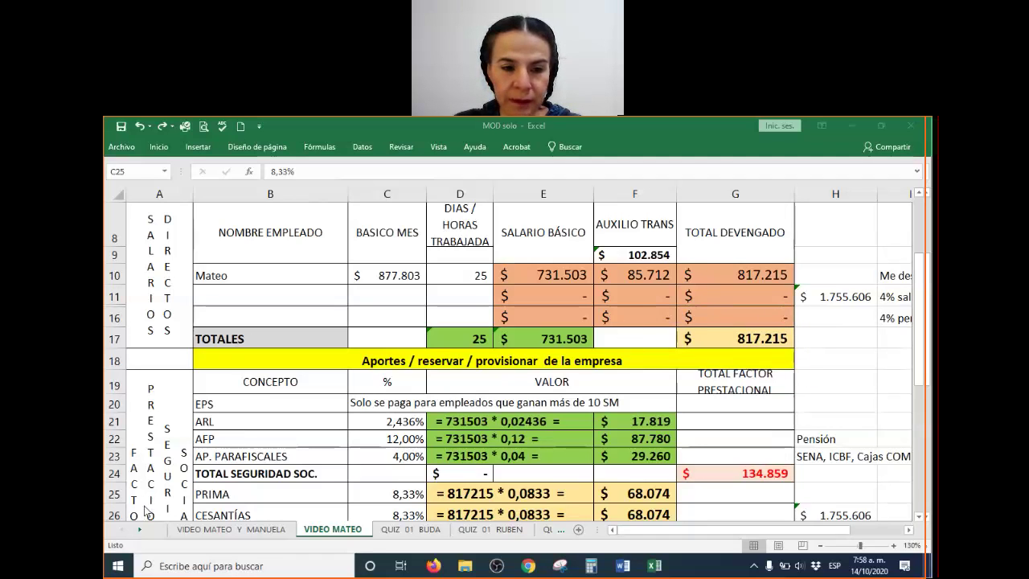
key("ctrl+s")
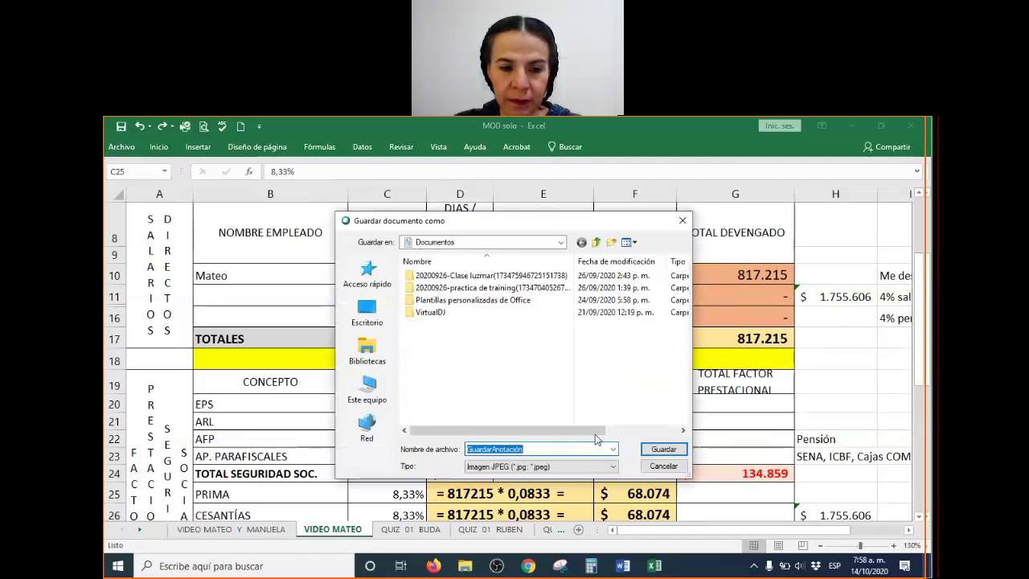
left_click(664, 466)
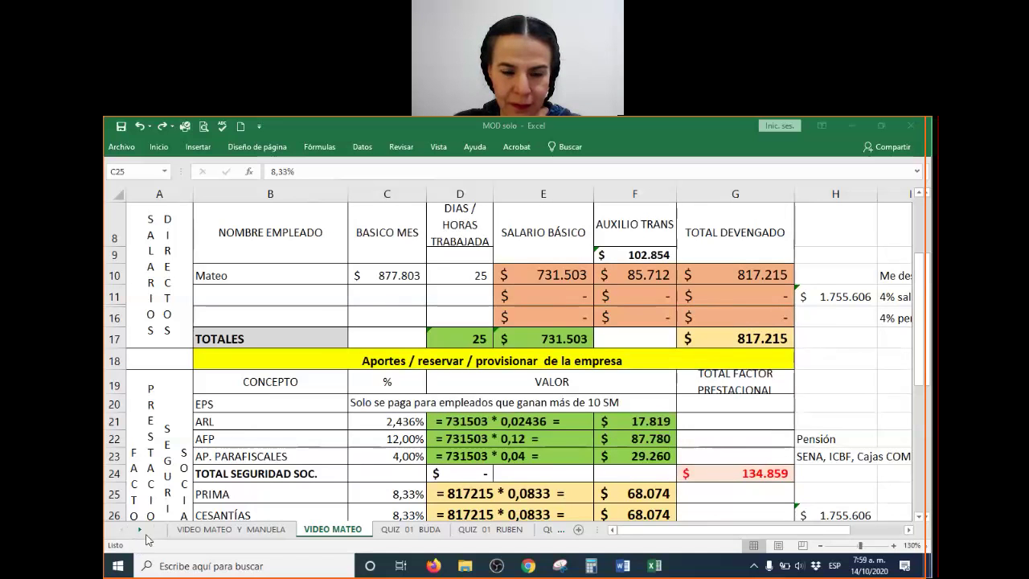
Switch to Calculator, calculate the prima as 817215 times 8,33 percent and highlight the decimals of the result.
scroll(661, 421, "down", 3)
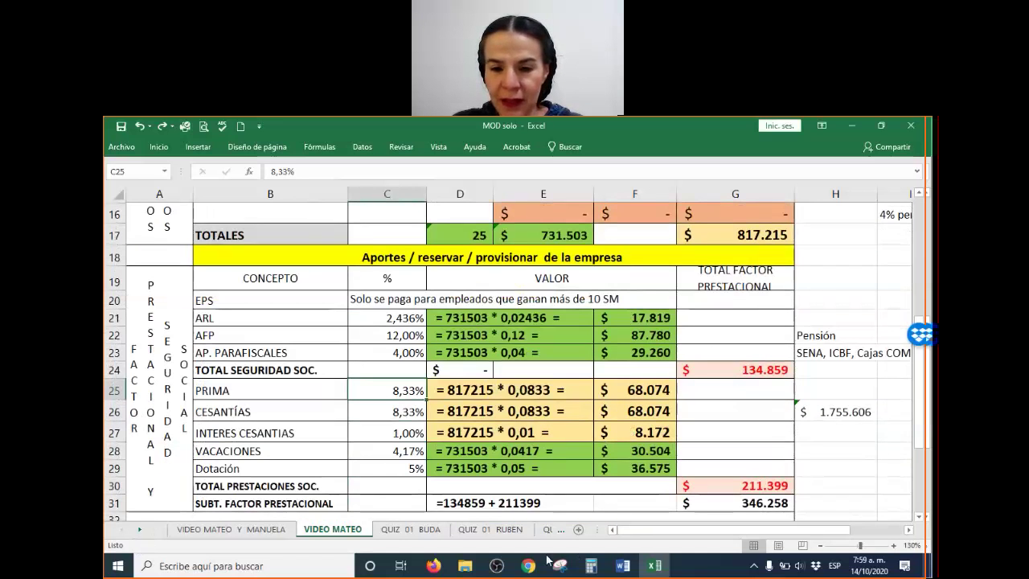
left_click(591, 566)
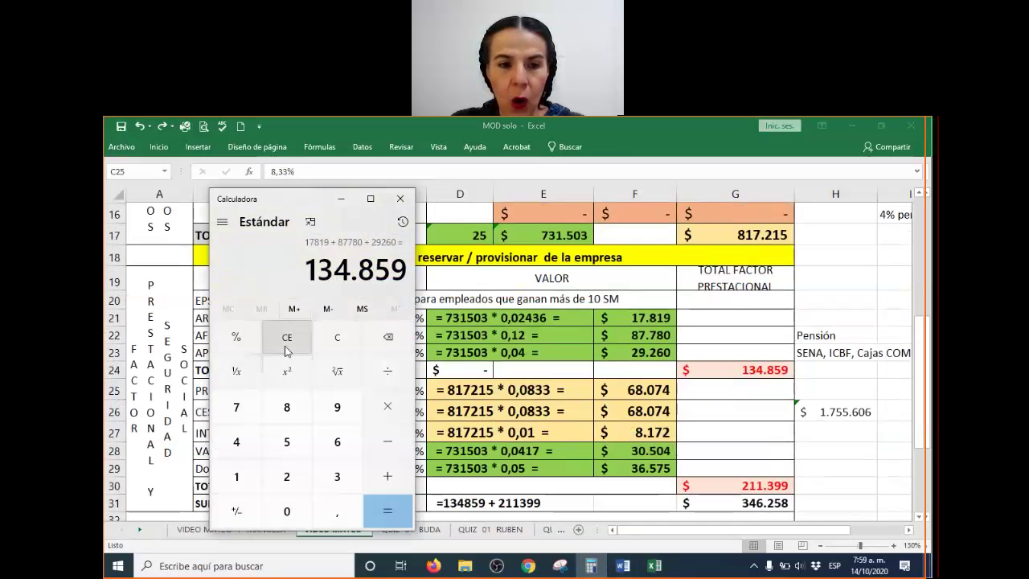
left_click(334, 336)
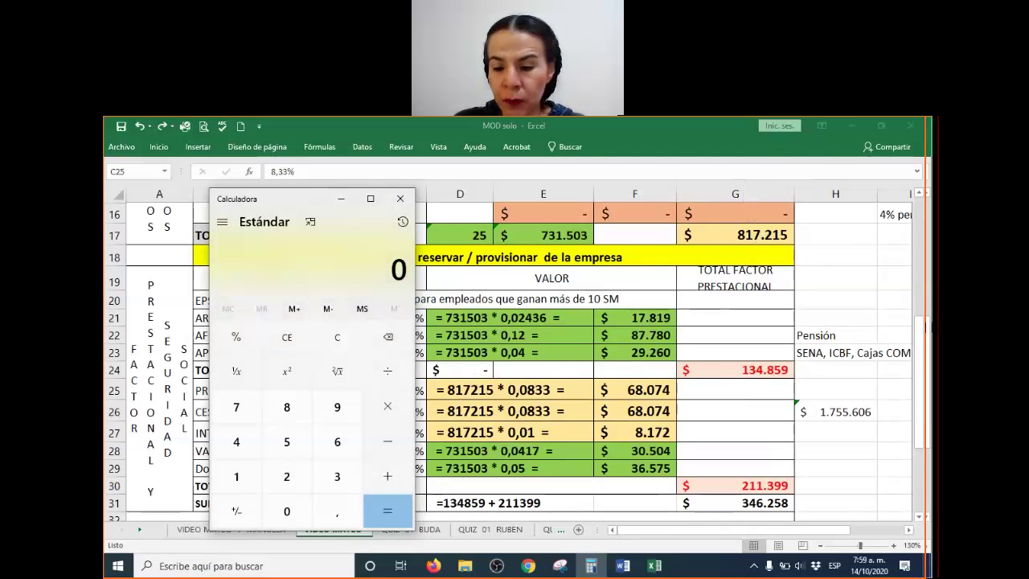
type("817")
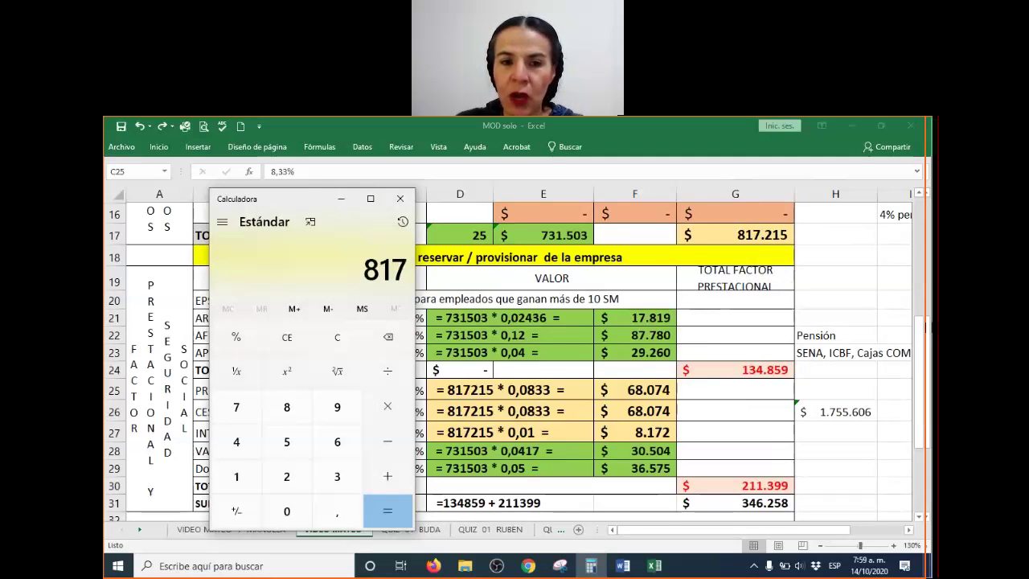
type("215")
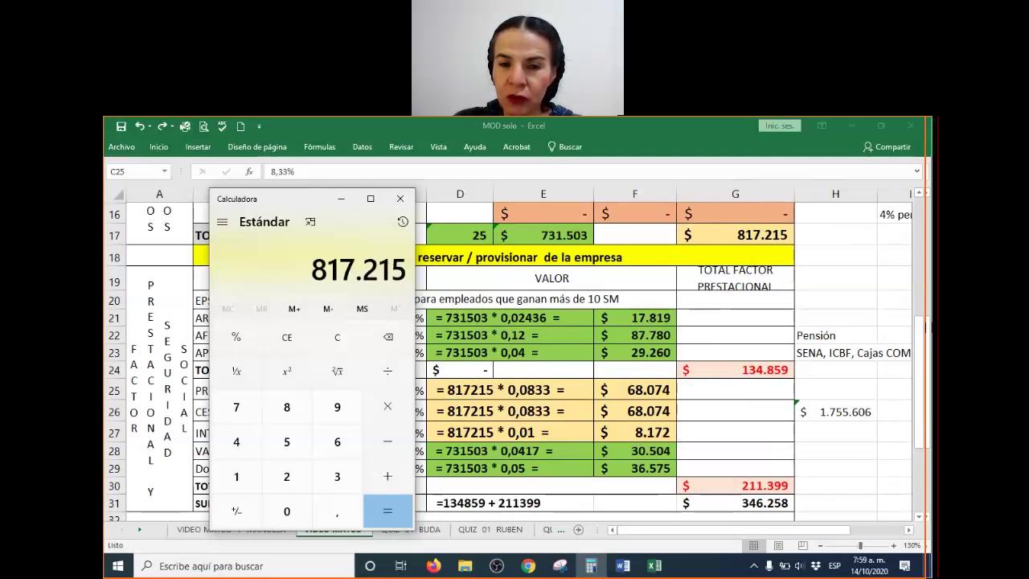
type("*")
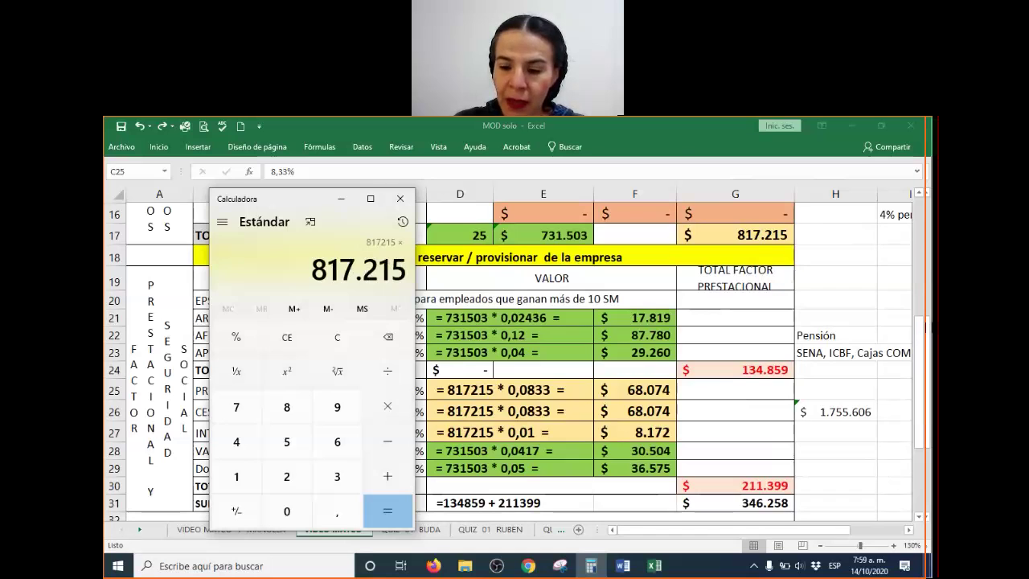
type("8,33")
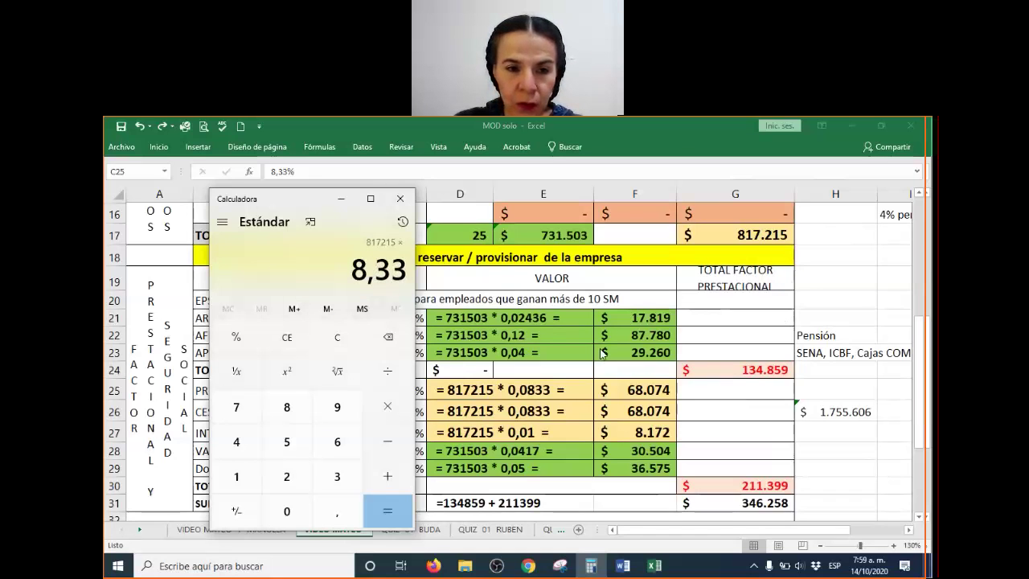
left_click(234, 338)
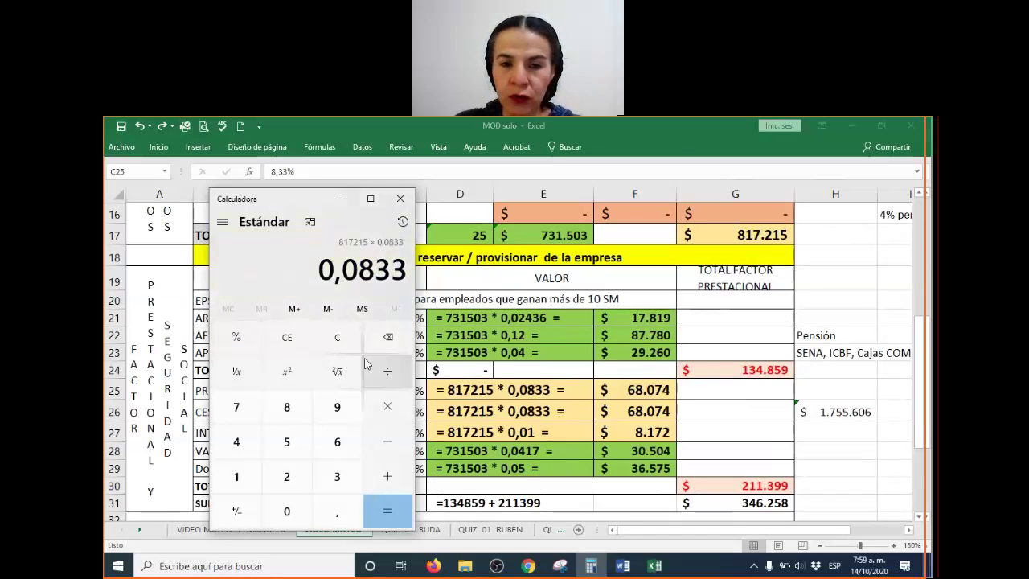
left_click(386, 515)
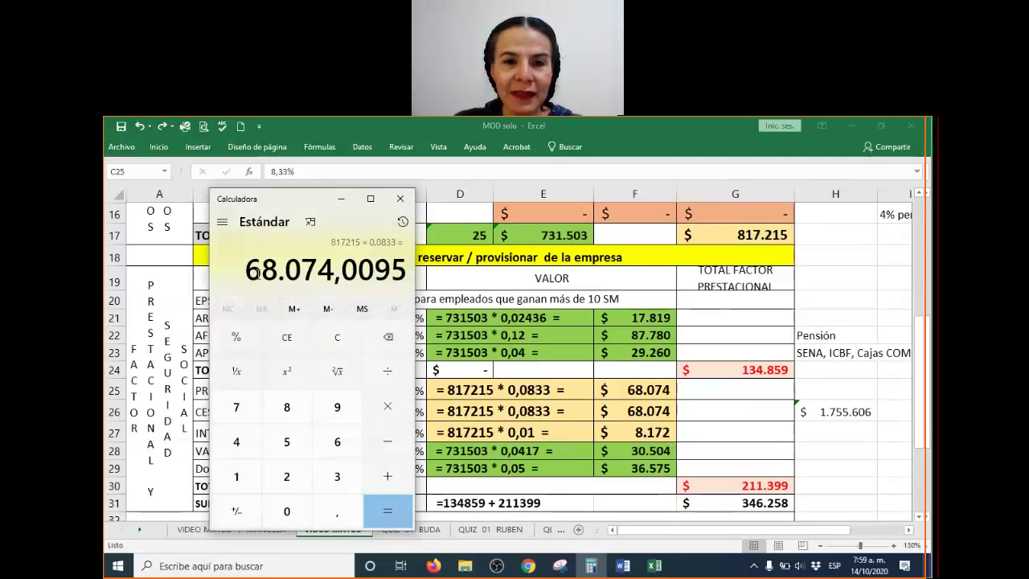
left_click_drag(342, 271, 409, 273)
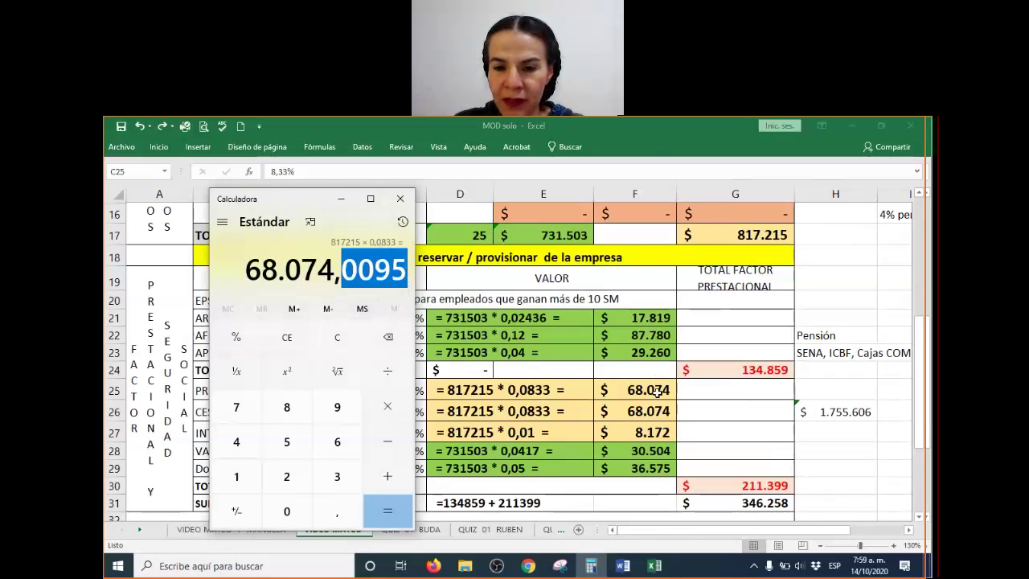
Return to the Excel workbook and examine the rounded prima in F25 and the cesantías percentage, calculation and rounded value in row 26.
key("alt+Tab")
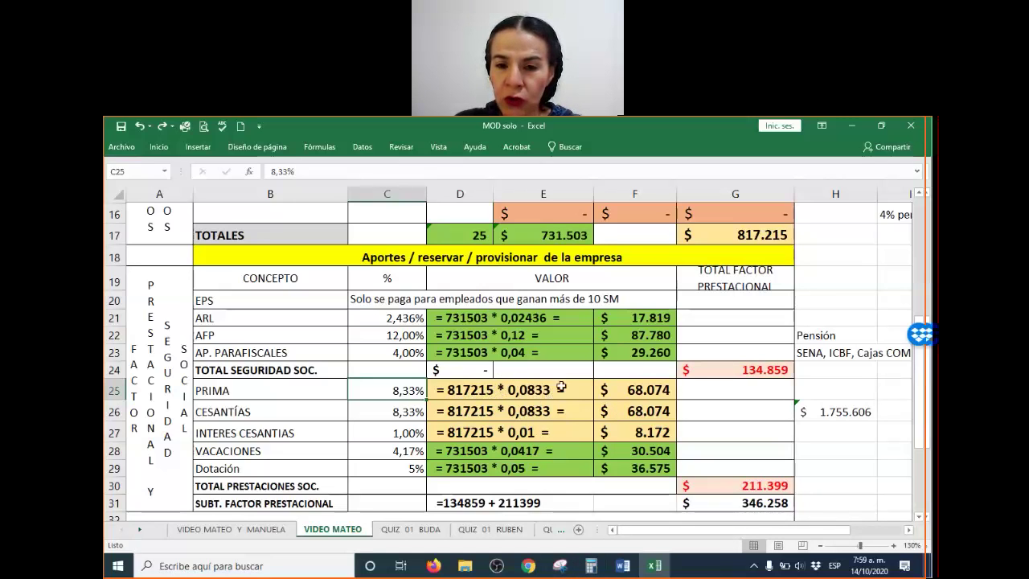
left_click(669, 391)
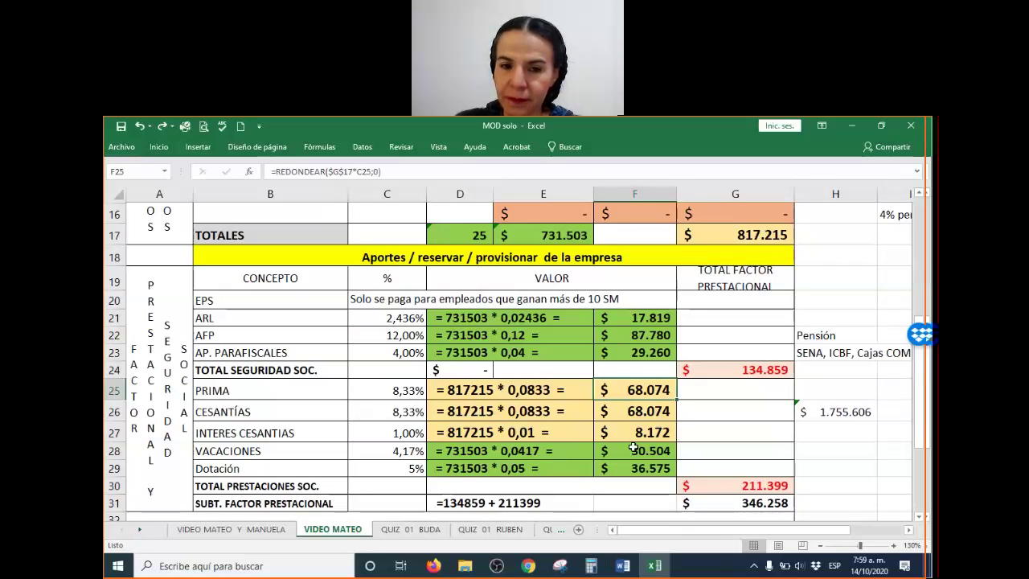
left_click(413, 412)
left_click(456, 411)
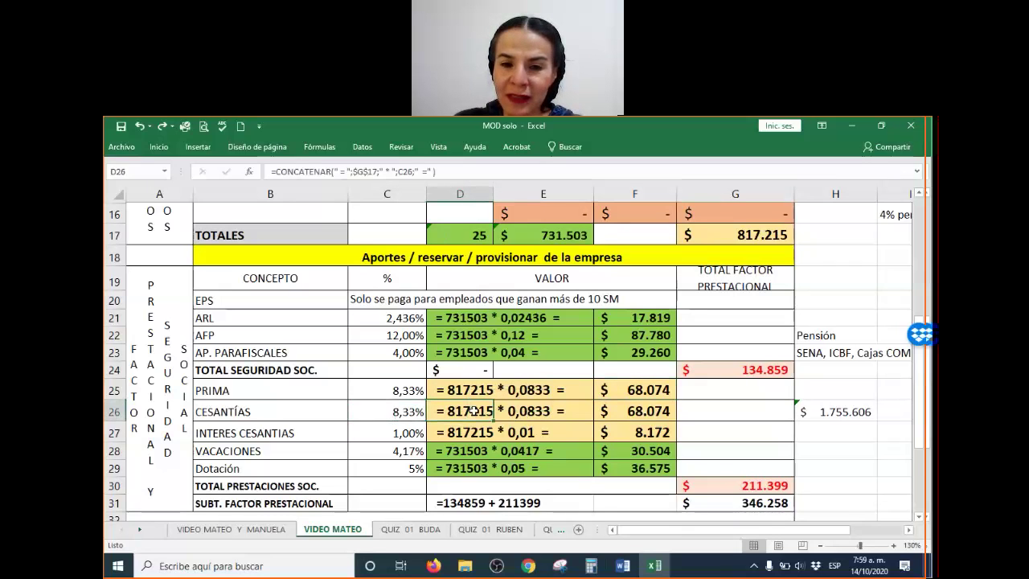
scroll(474, 411, "down", 1)
scroll(475, 410, "up", 1)
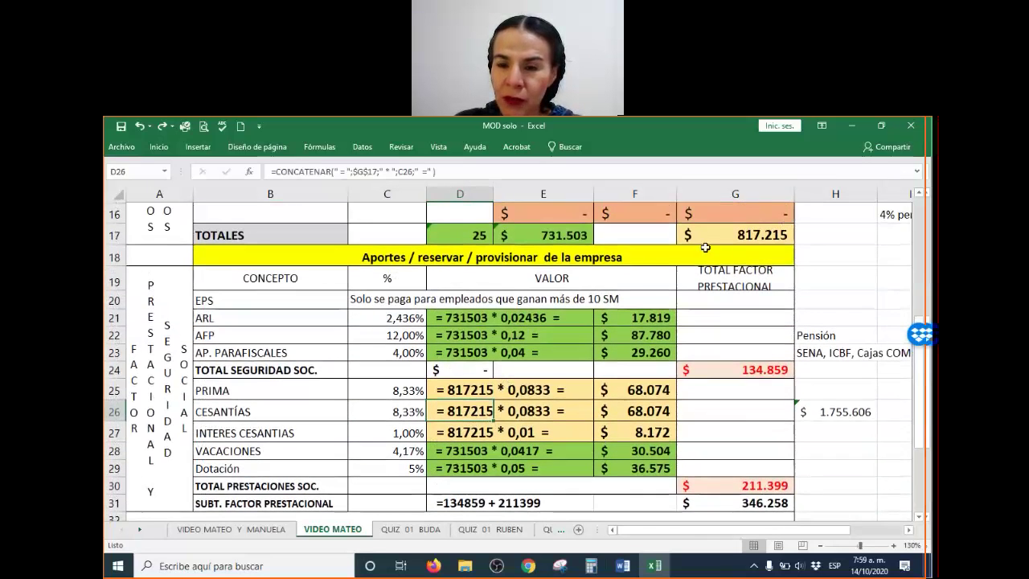
left_click(409, 407)
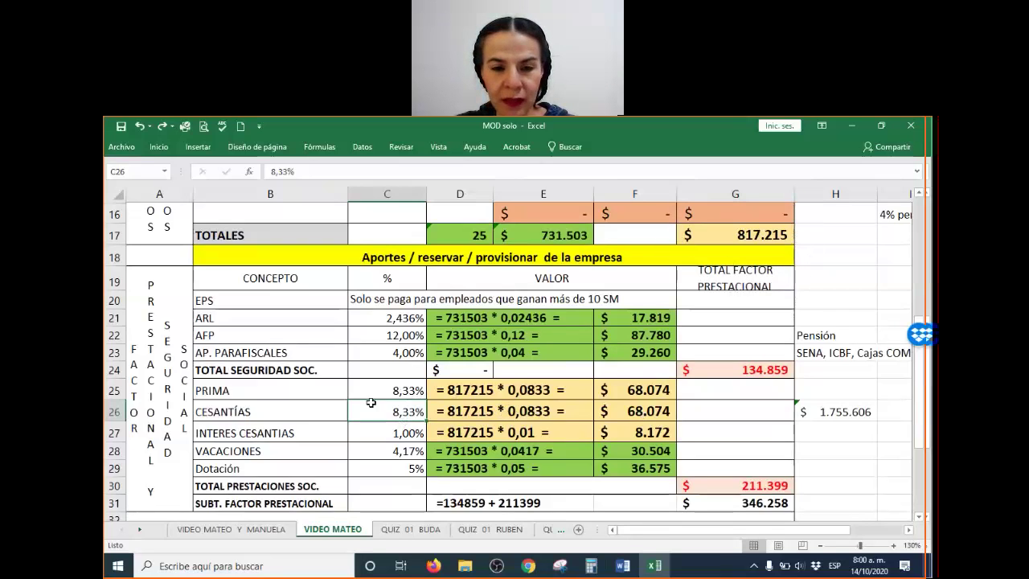
left_click(643, 410)
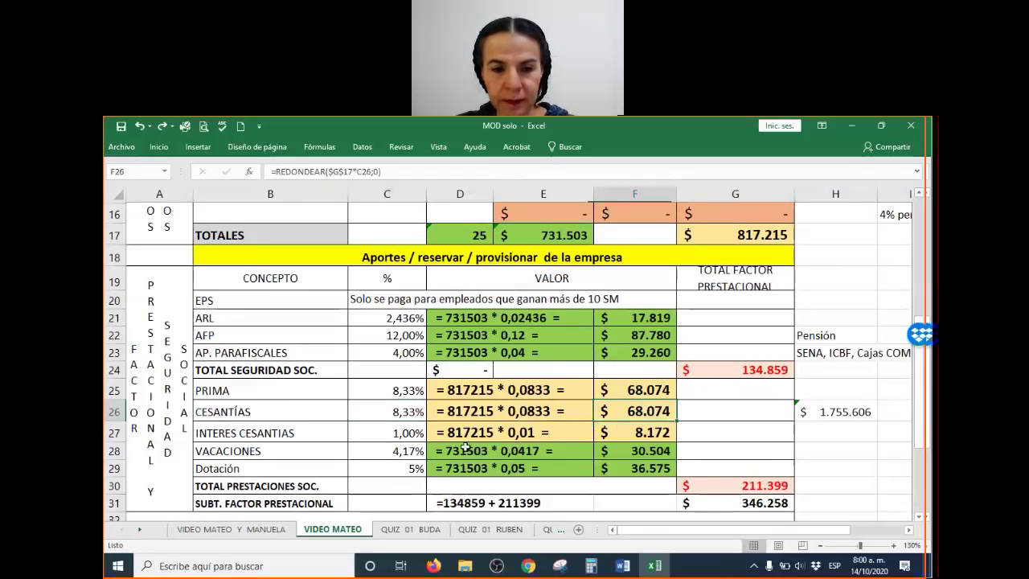
Examine the interés cesantías percentage in C27 and compare it with the cesantías percentage, calculation and value in C26:F26.
left_click(411, 430)
scroll(412, 402, "down", 1)
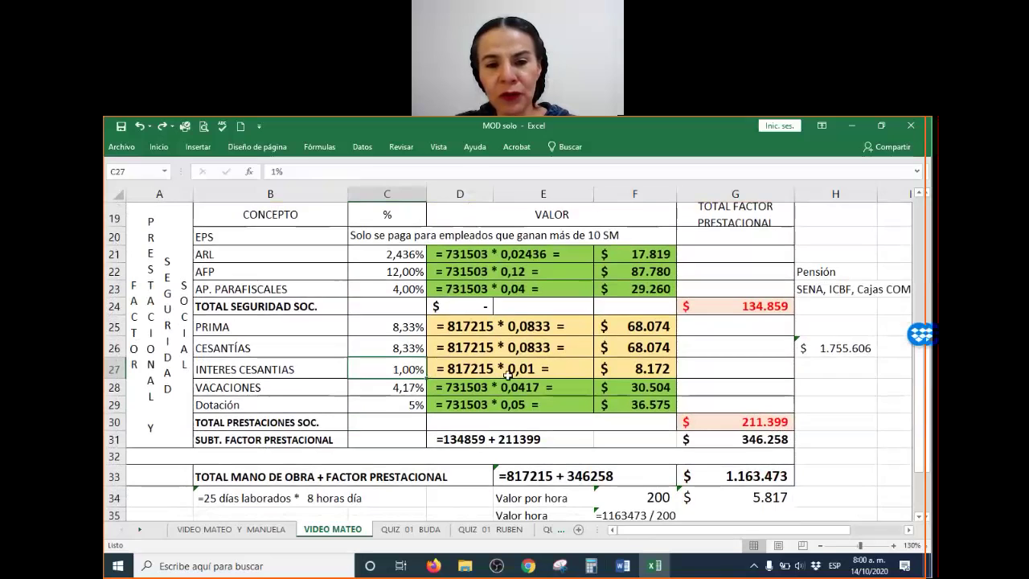
left_click(392, 346)
left_click_drag(391, 346, 643, 347)
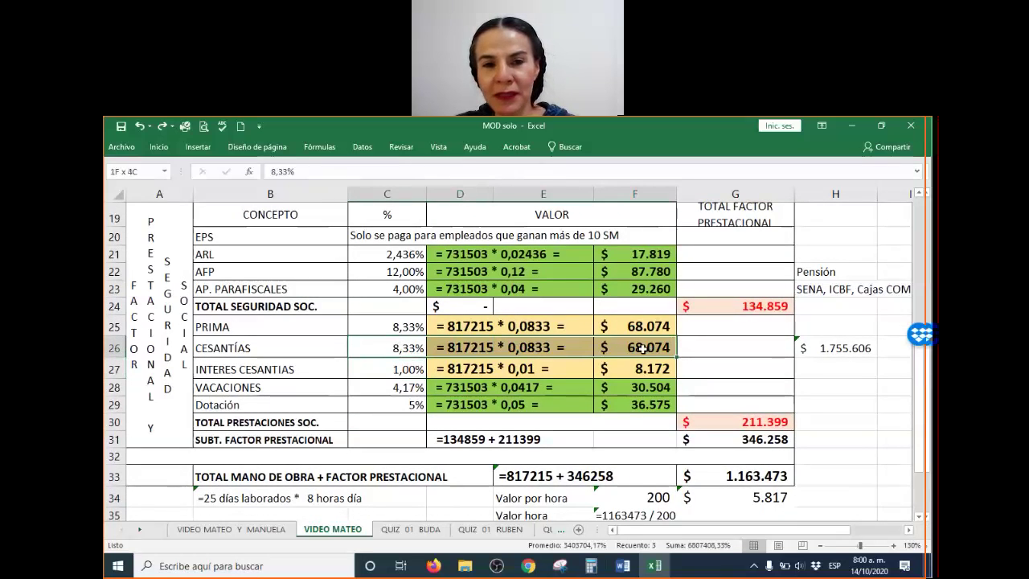
left_click(382, 368)
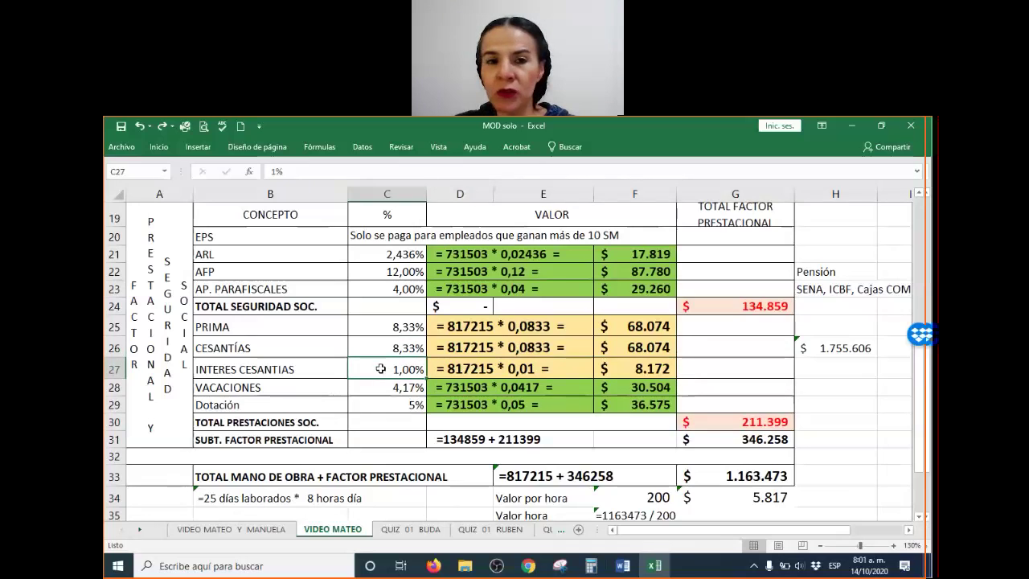
Switch to Calculator, calculate the interés cesantías as 817215 times 1 percent, and return to Excel to review the rounded value in F27.
scroll(419, 362, "up", 1)
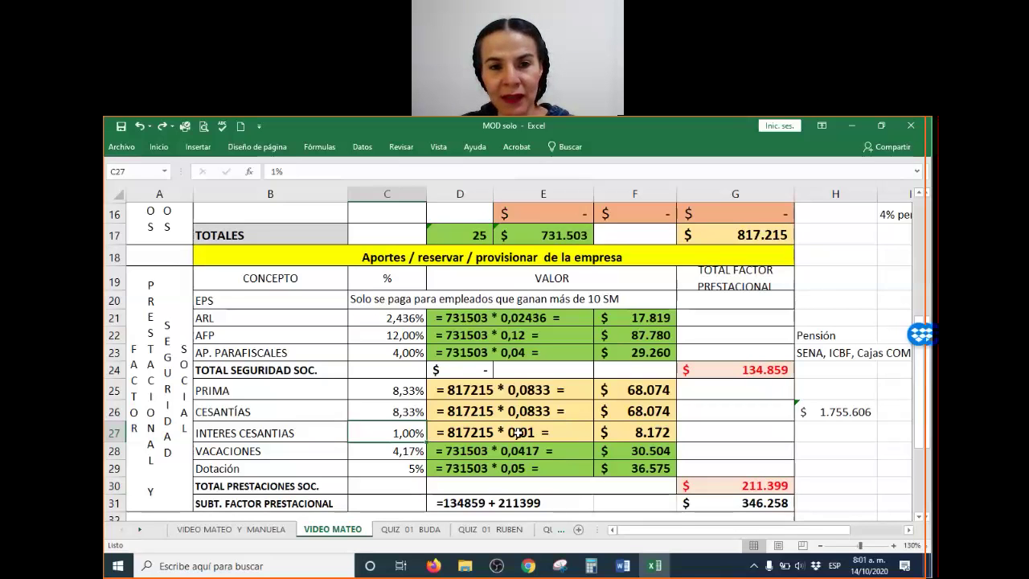
left_click(591, 566)
key("BackSpace")
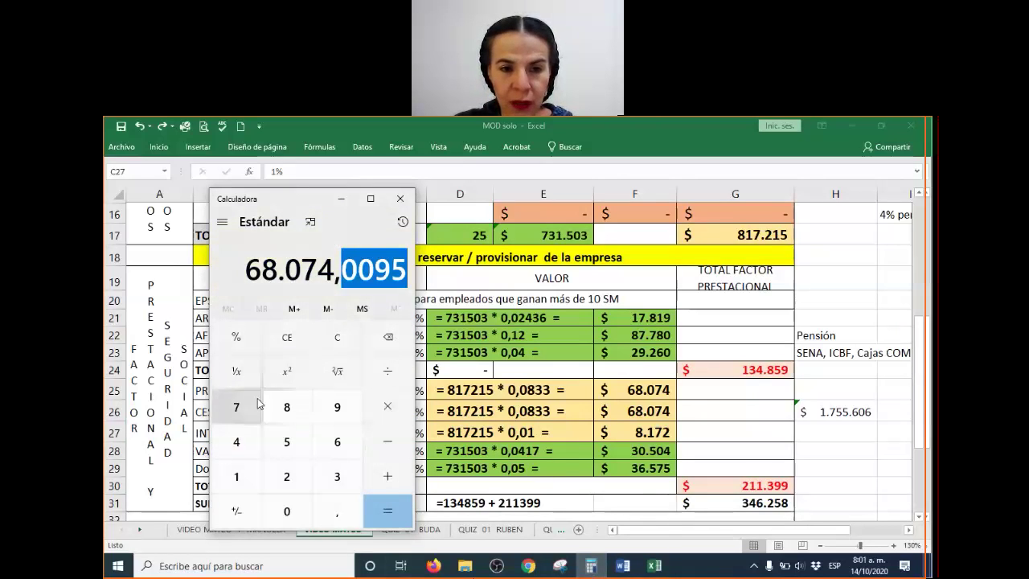
left_click(328, 347)
type("8")
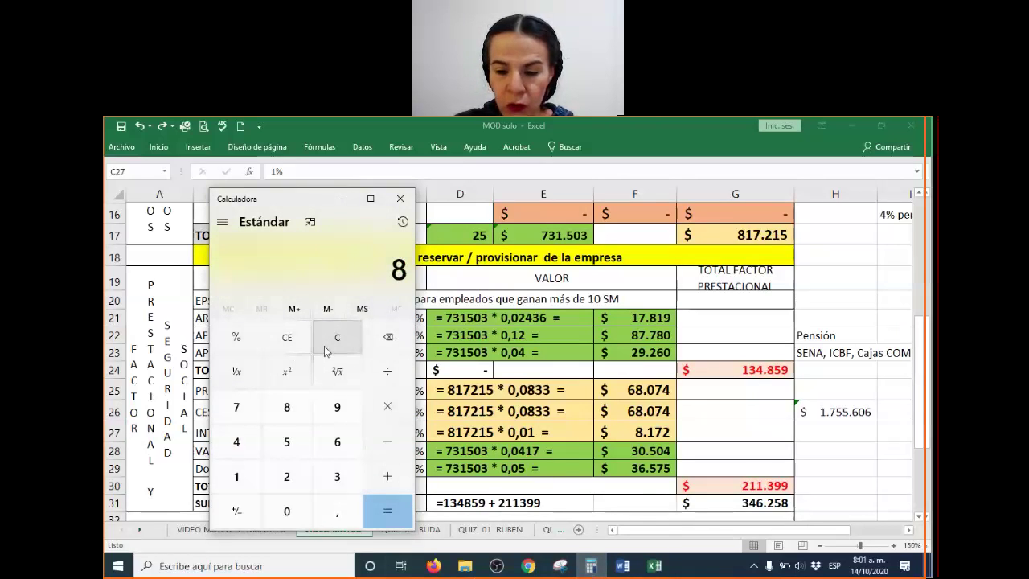
type("17.215")
key("asterisk")
type("1")
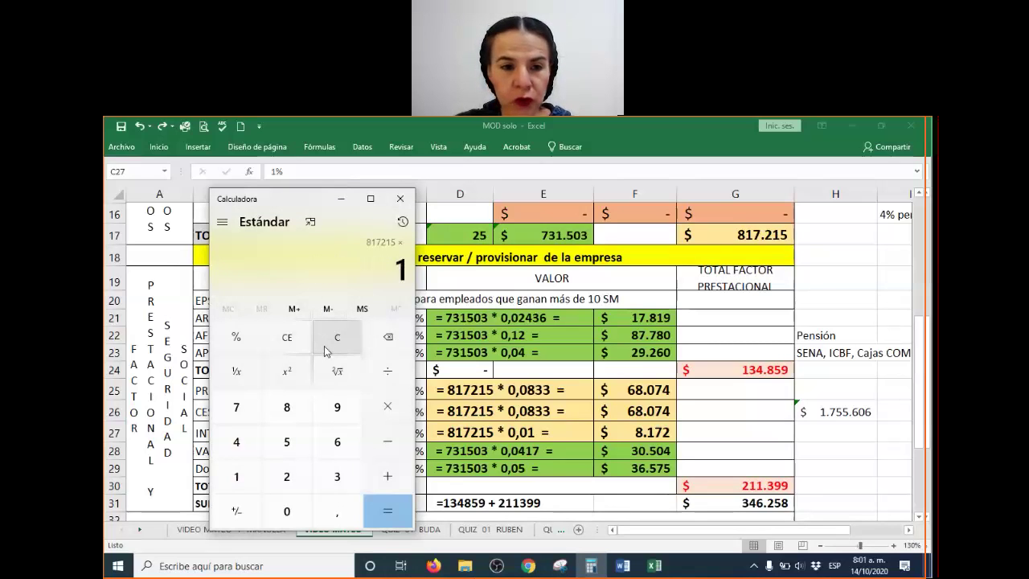
left_click(235, 342)
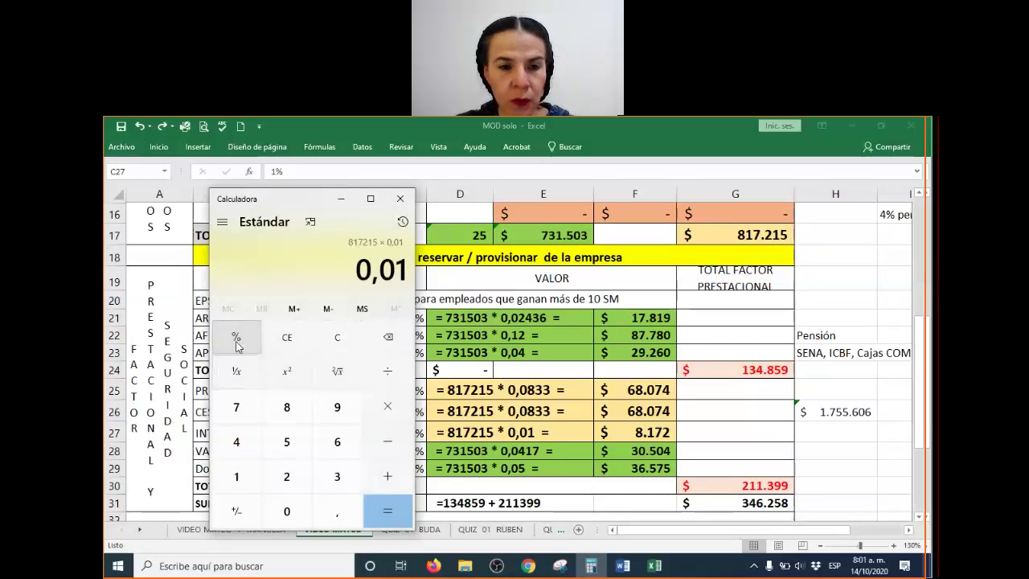
left_click(388, 521)
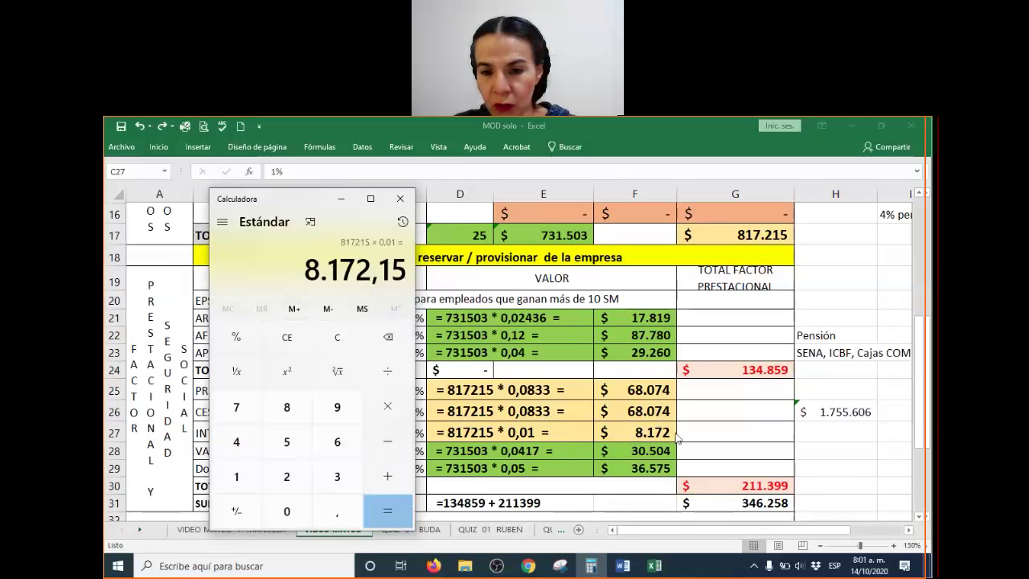
left_click(341, 198)
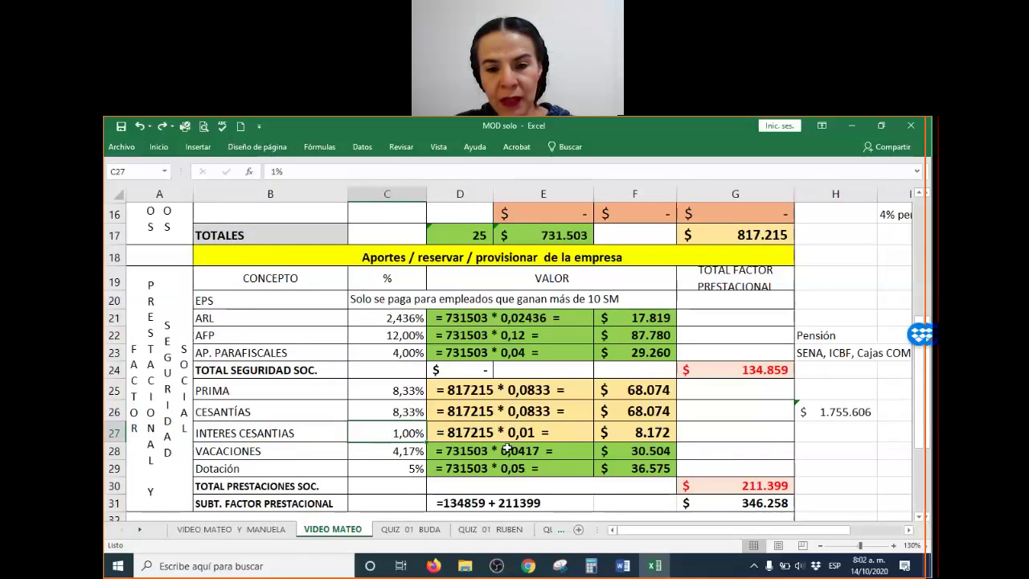
left_click(651, 434)
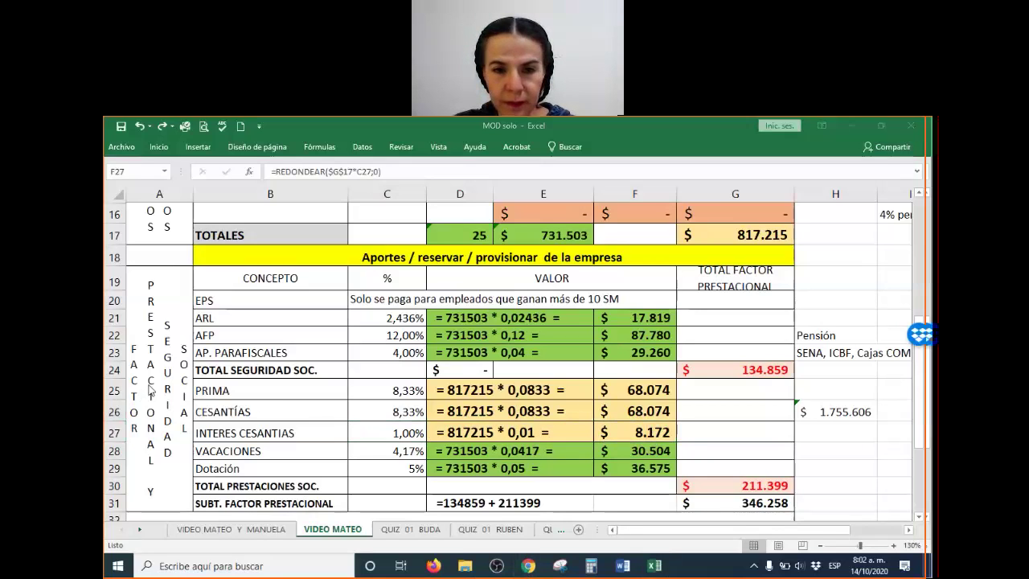
Draw freehand red arrows from E17 to the social security calculations and from G17 to the cesantías value, then clear the marks.
mouse_move(591, 238)
left_mouse_down()
mouse_move(573, 341)
mouse_move(575, 332)
mouse_move(585, 344)
mouse_move(567, 347)
left_mouse_up()
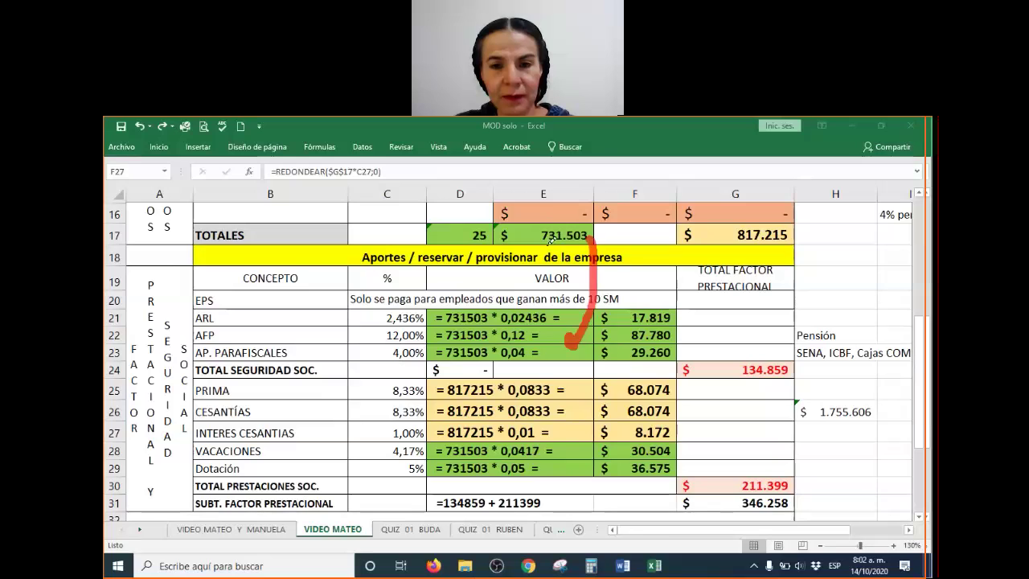
mouse_move(794, 228)
left_mouse_down()
mouse_move(716, 376)
mouse_move(673, 410)
mouse_move(682, 397)
left_mouse_up()
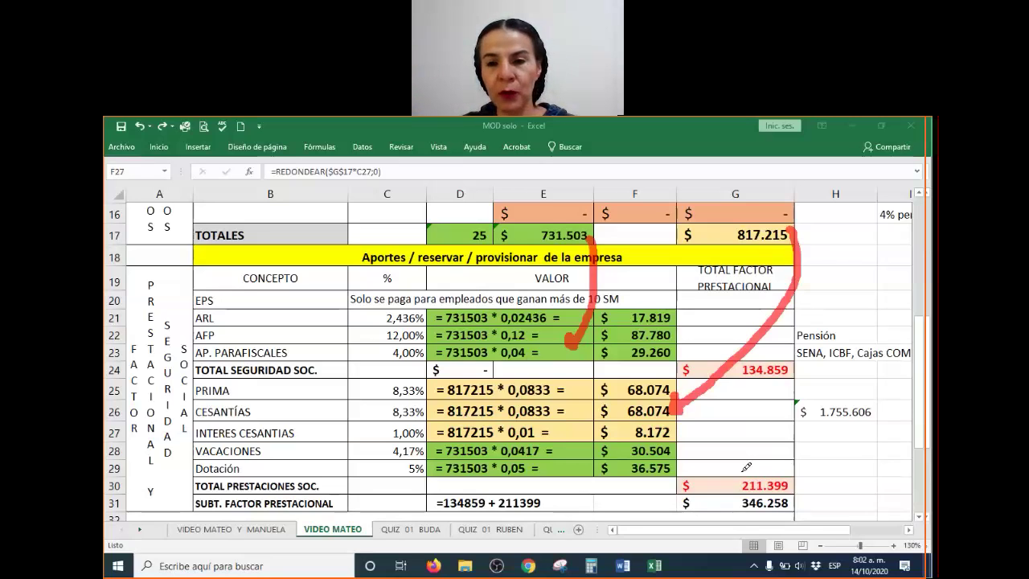
left_click(576, 338)
left_click(680, 402)
left_click(680, 402)
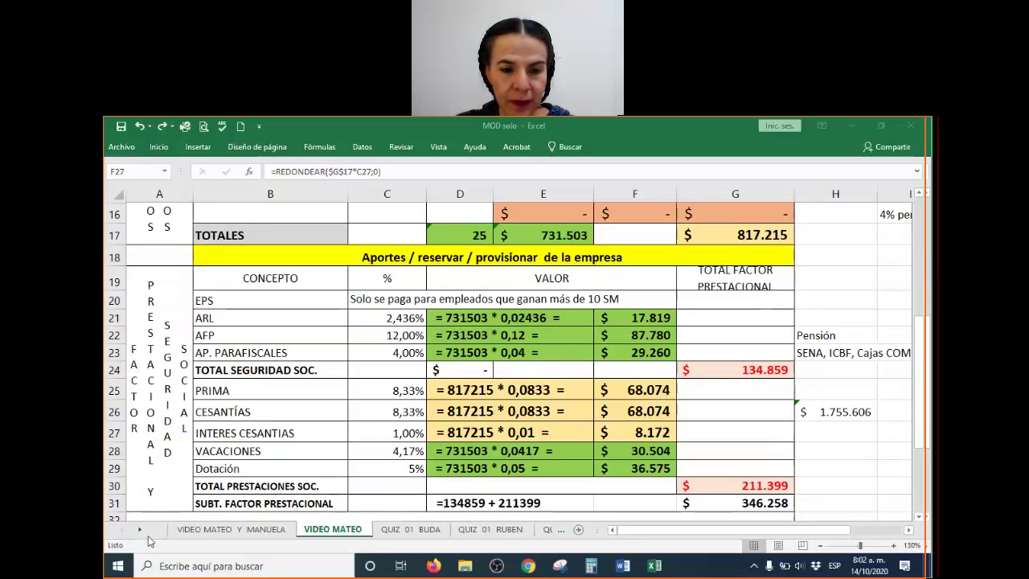
Review the vacaciones calculation in D28 against the total basic salary used as its base.
scroll(487, 443, "down", 1)
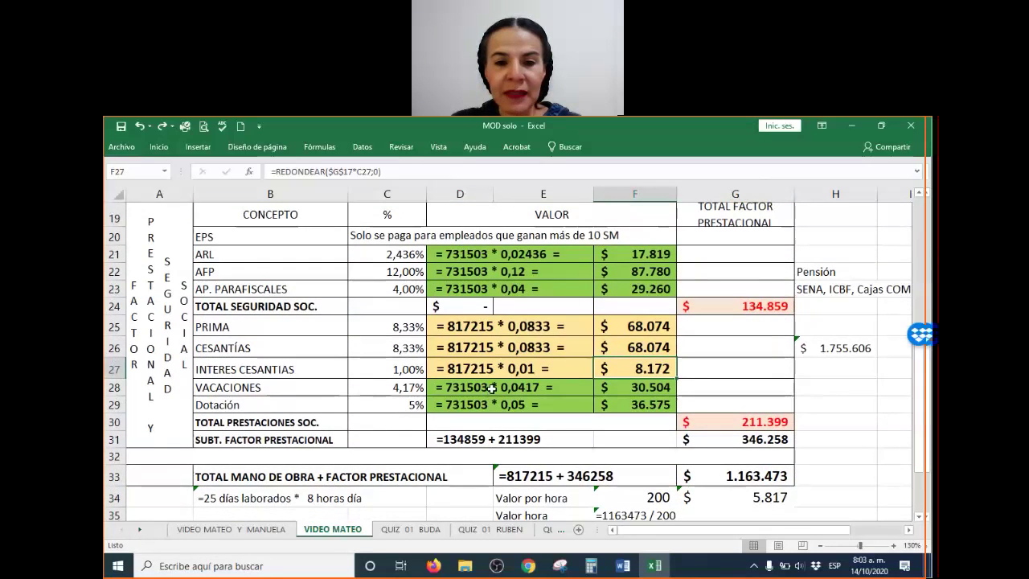
left_click(492, 387)
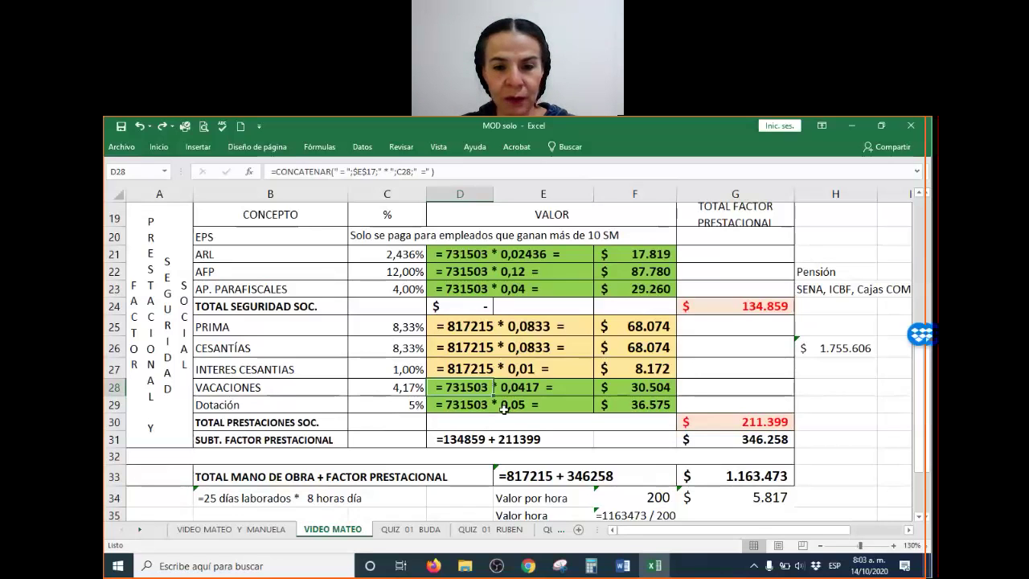
scroll(503, 409, "up", 1)
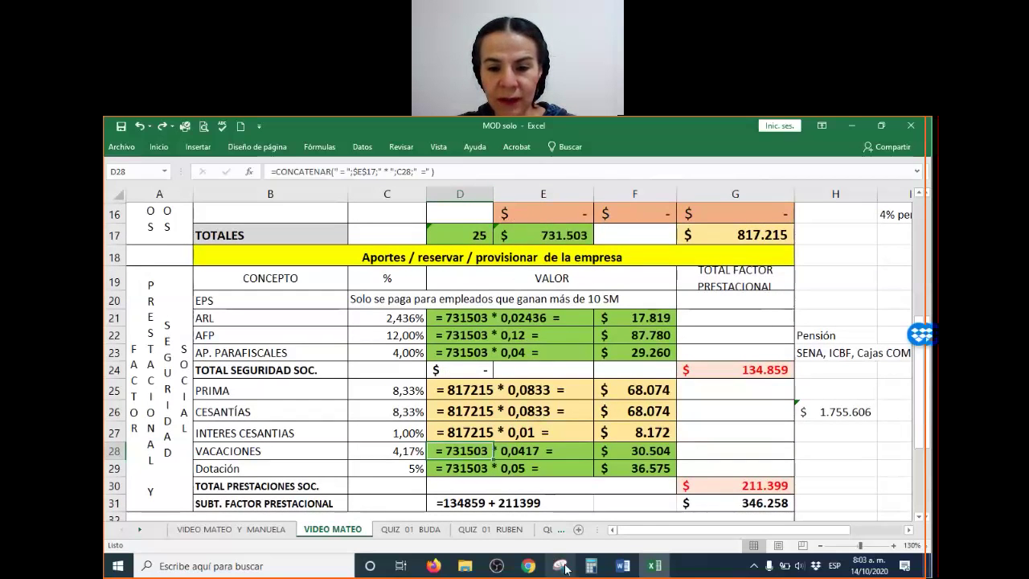
Switch to Calculator, calculate the vacaciones as 731503 times 4,17 percent, highlight digits around the result's decimal comma and minimize Calculator.
left_click(592, 566)
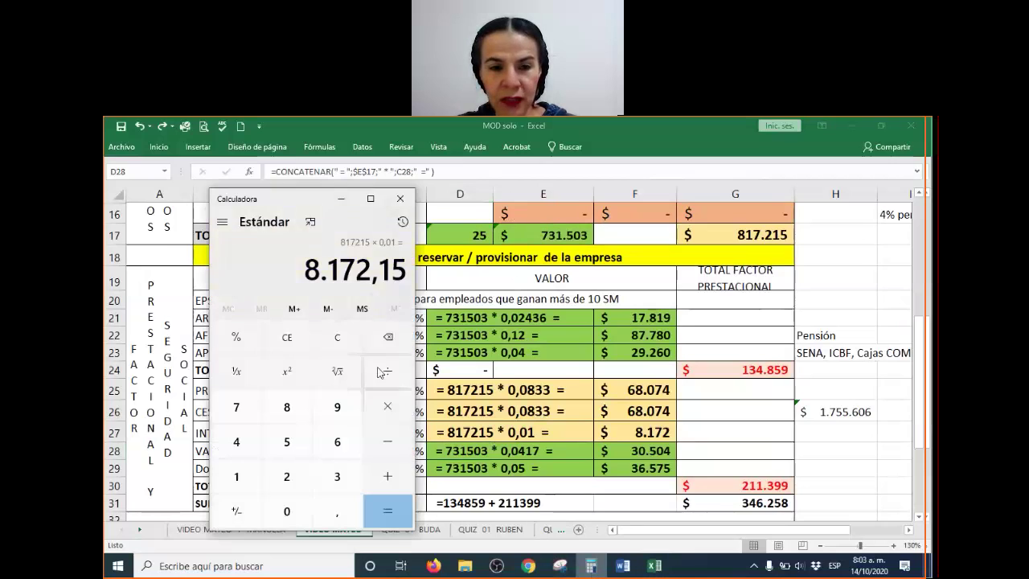
left_click(336, 337)
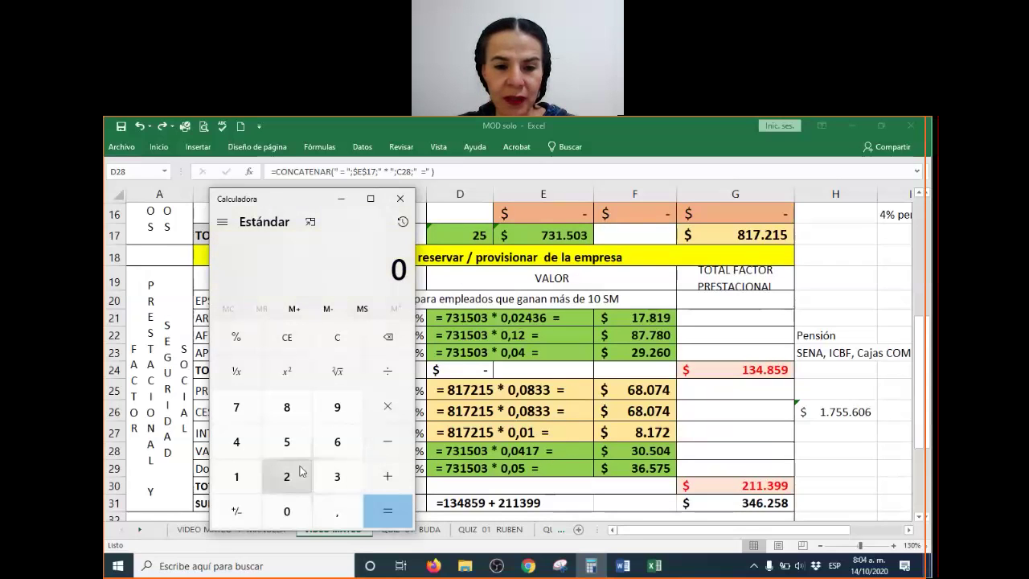
type("731")
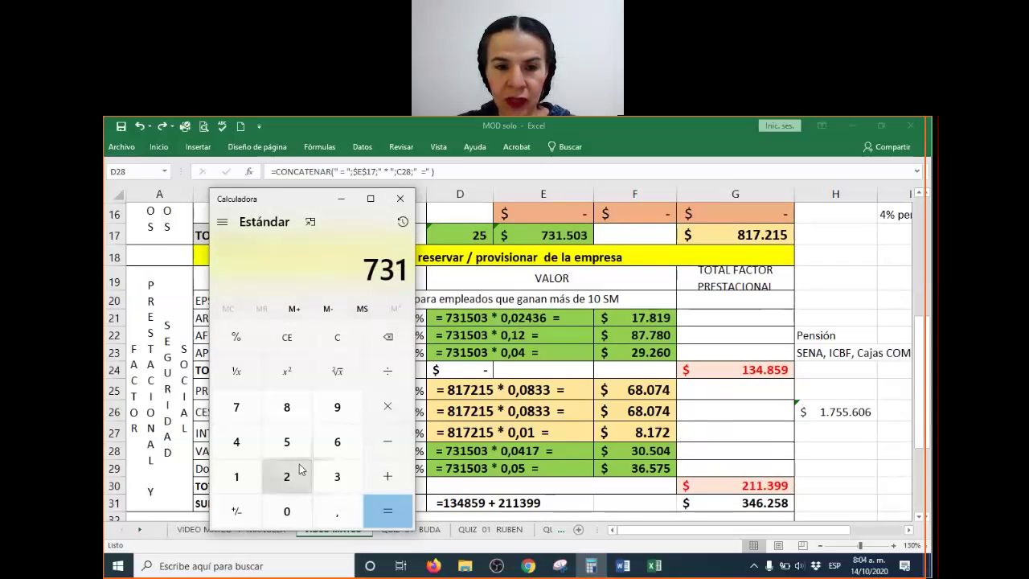
type(".503")
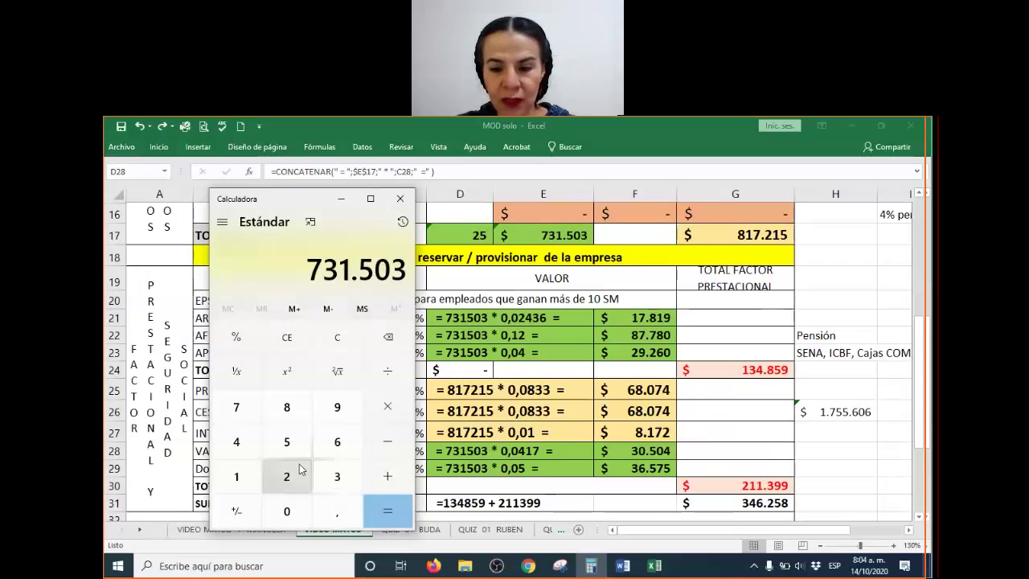
key("asterisk")
type("4")
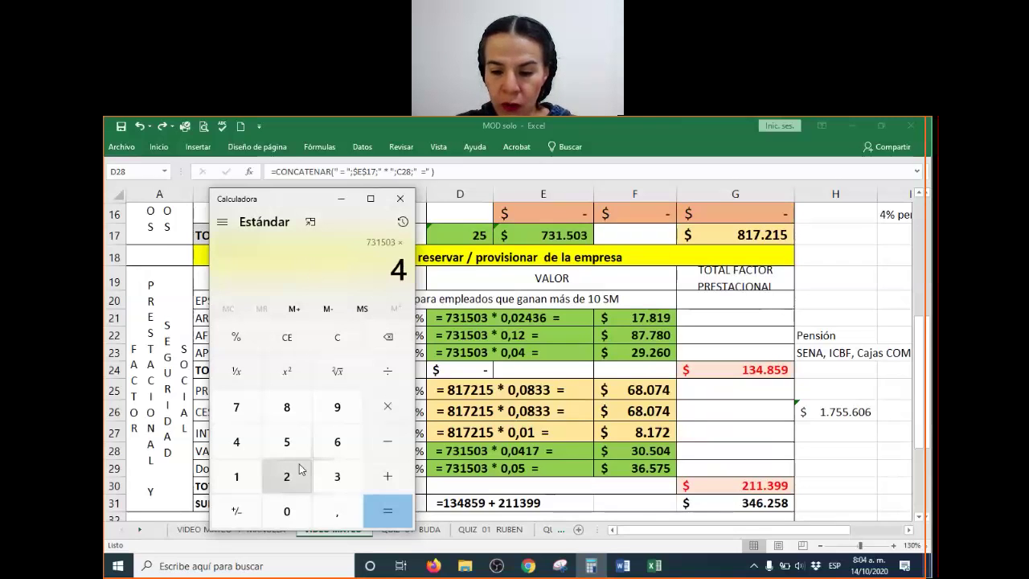
type(",17")
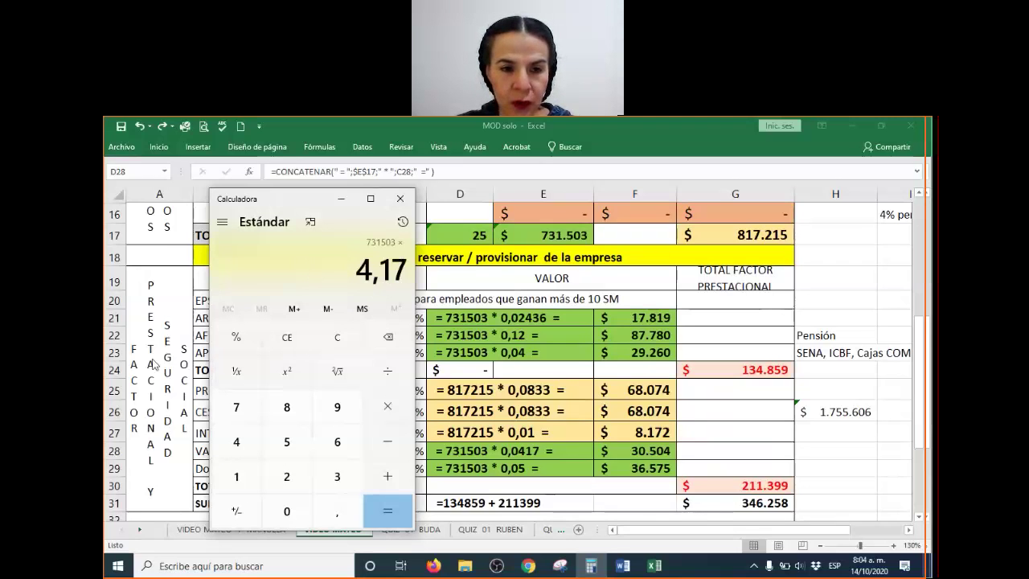
left_click(238, 341)
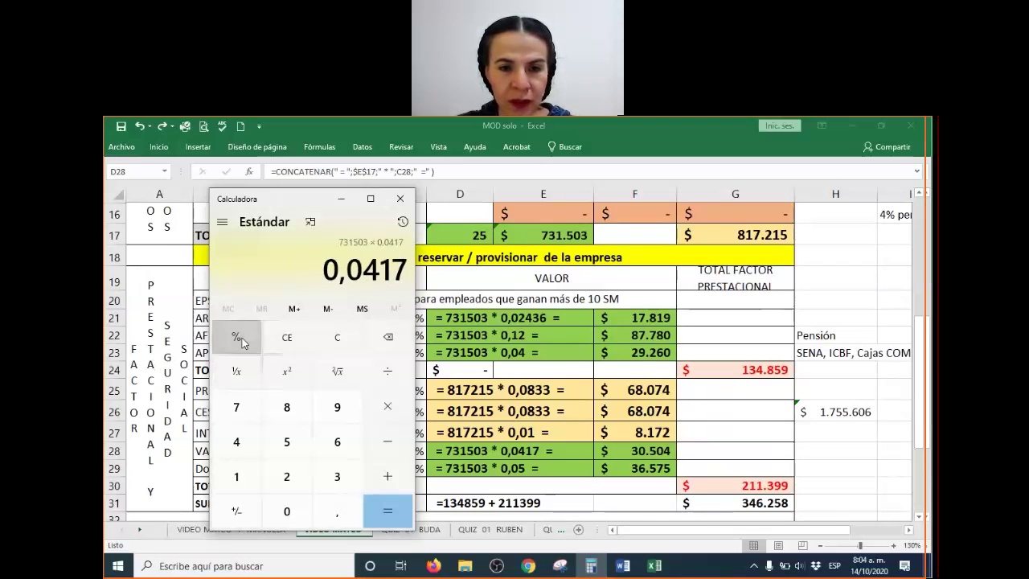
left_click(391, 513)
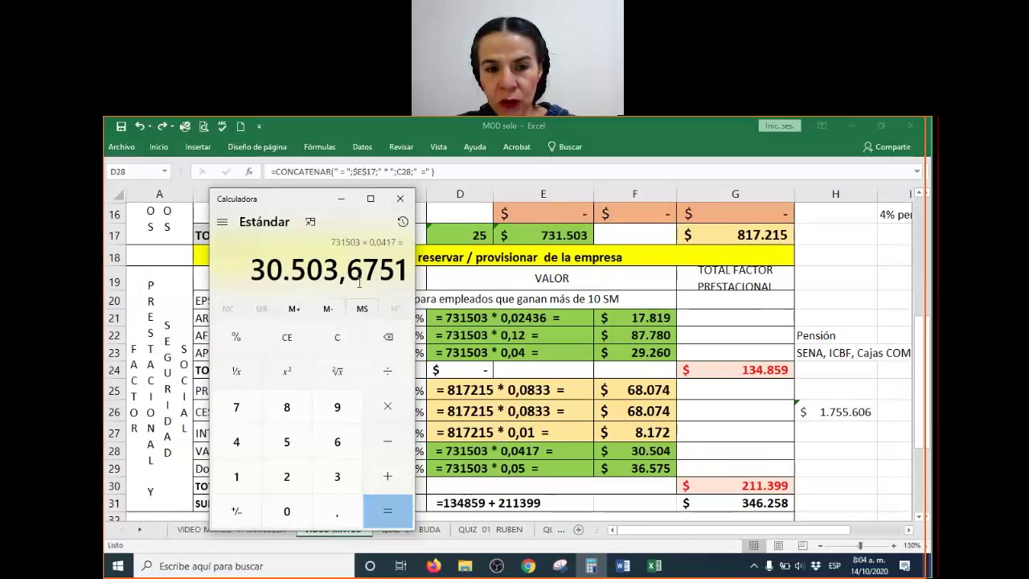
left_click_drag(324, 270, 379, 272)
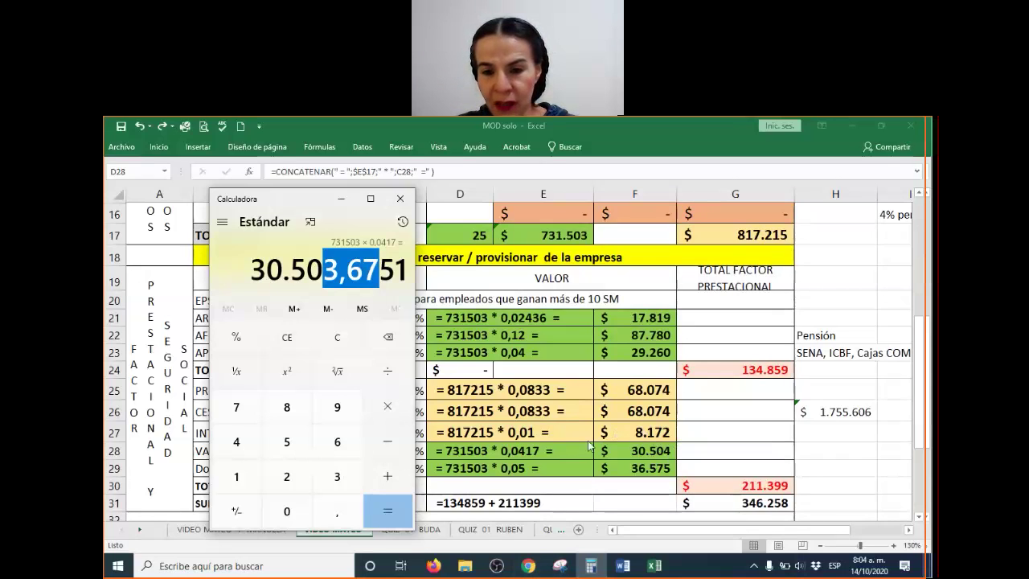
left_click(340, 198)
Review the dotación calculation in D29, its percentage in C29 and the salary total in E17 that serves as its base.
scroll(476, 446, "down", 1)
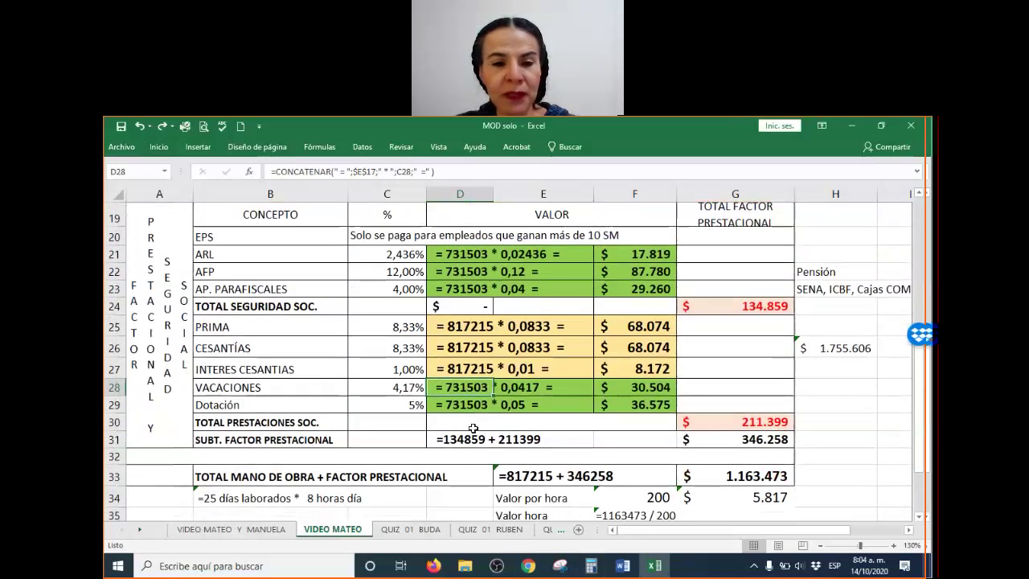
left_click(463, 404)
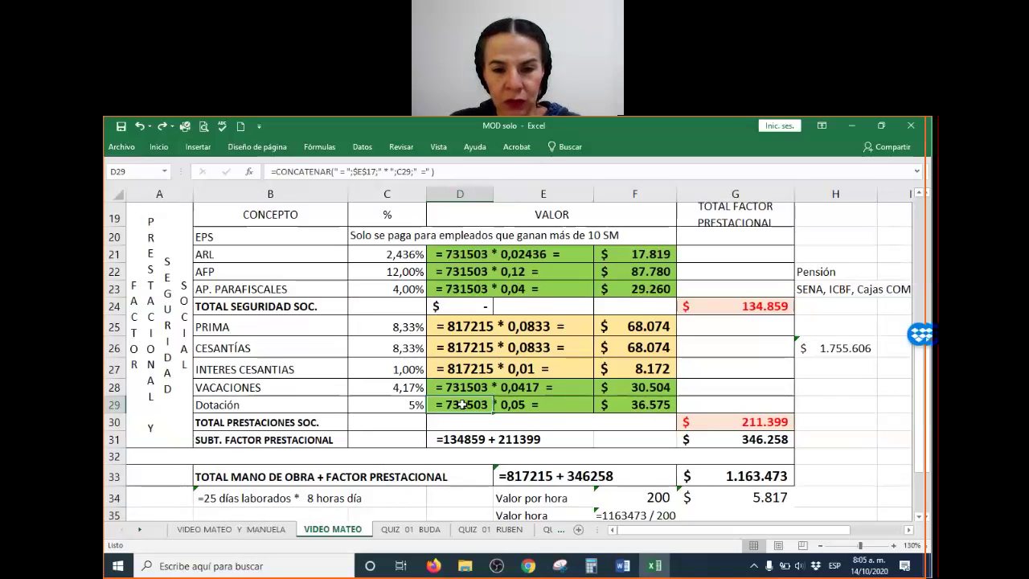
left_click(414, 402)
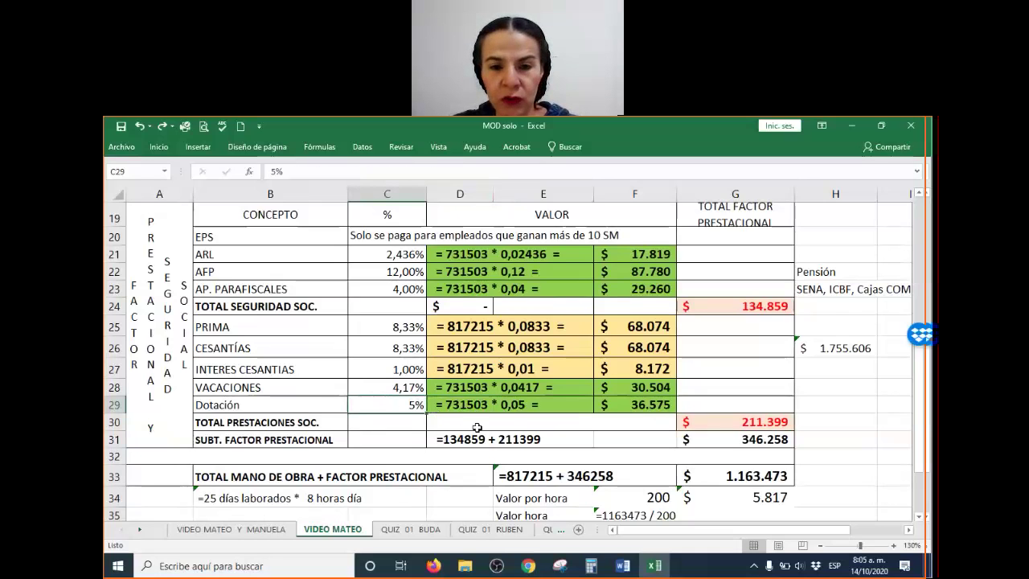
scroll(474, 414, "up", 1)
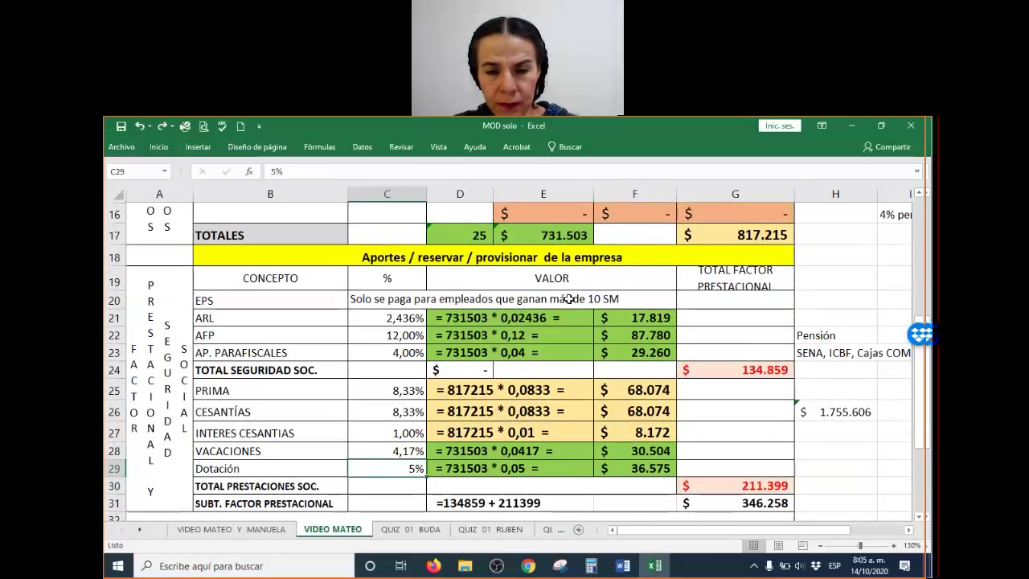
scroll(616, 246, "up", 2)
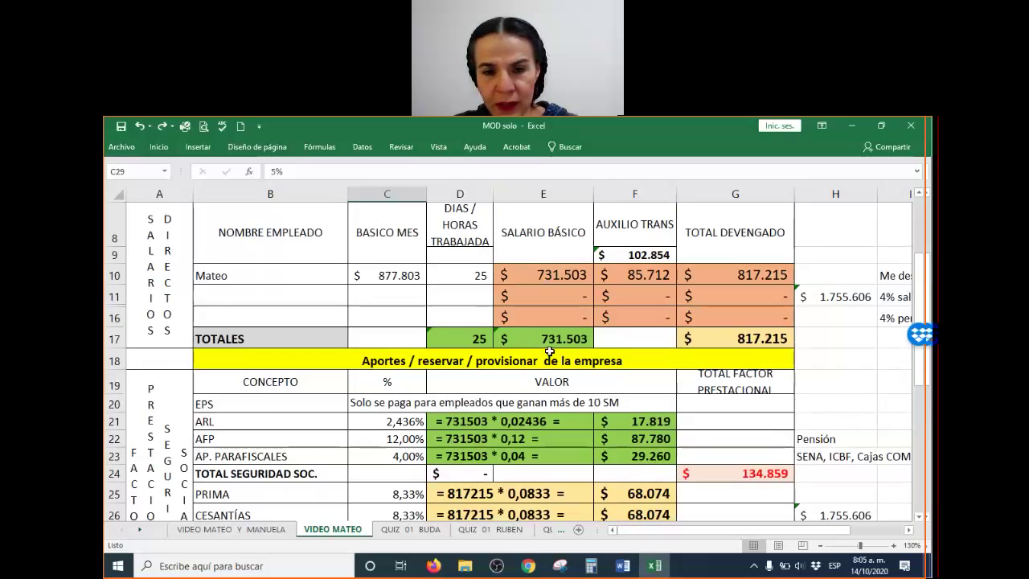
scroll(549, 351, "down", 2)
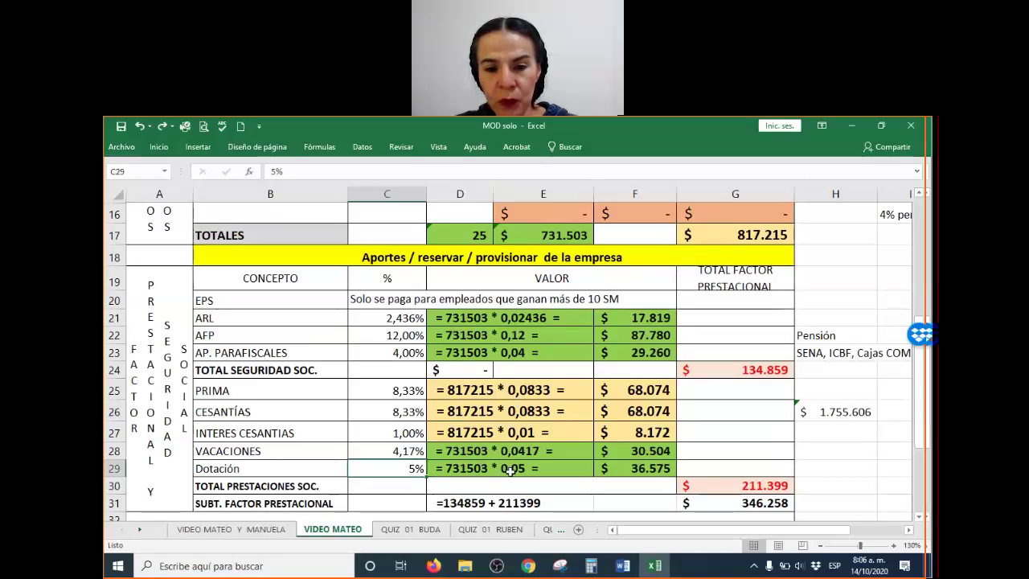
Switch to Calculator, calculate the dotación as 731503 times 5 percent, highlight the result's two decimals and close Calculator.
left_click(591, 564)
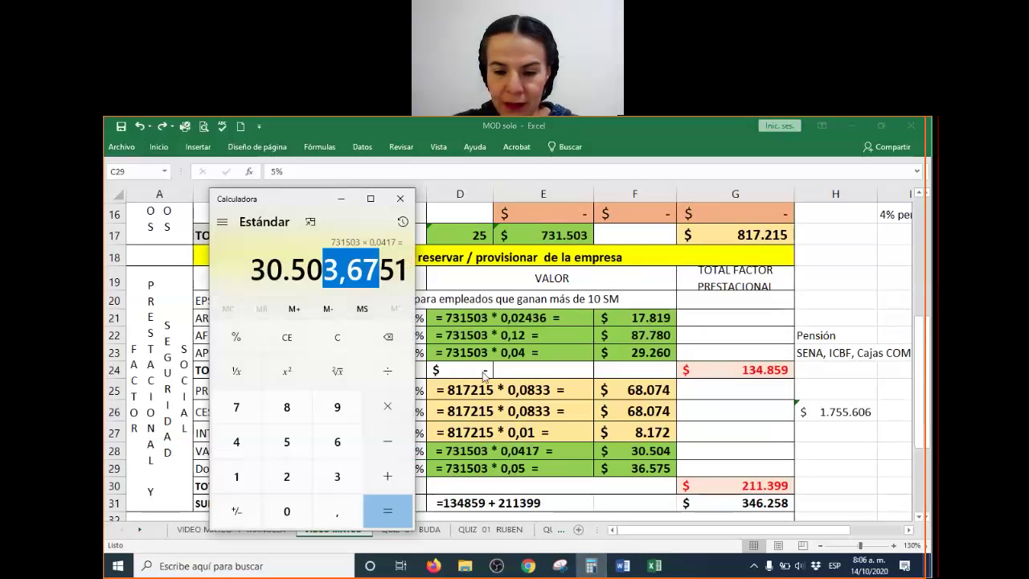
key("Delete")
type("731503")
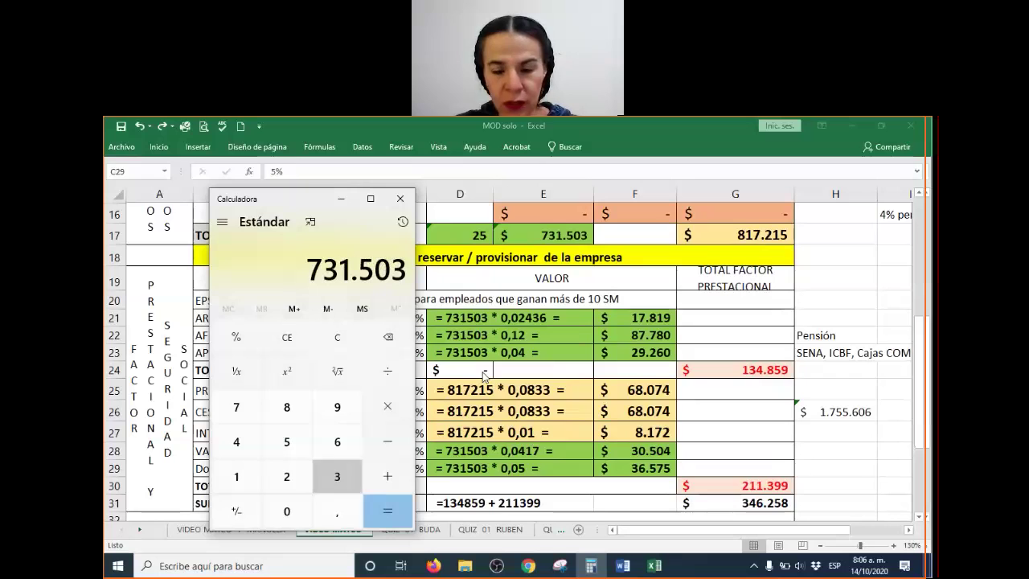
type("*")
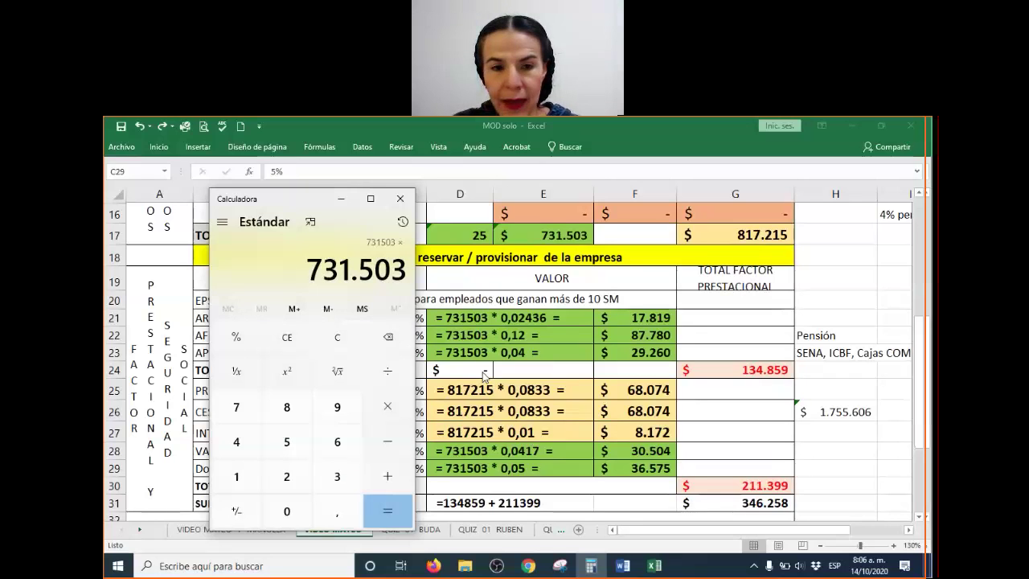
type("5")
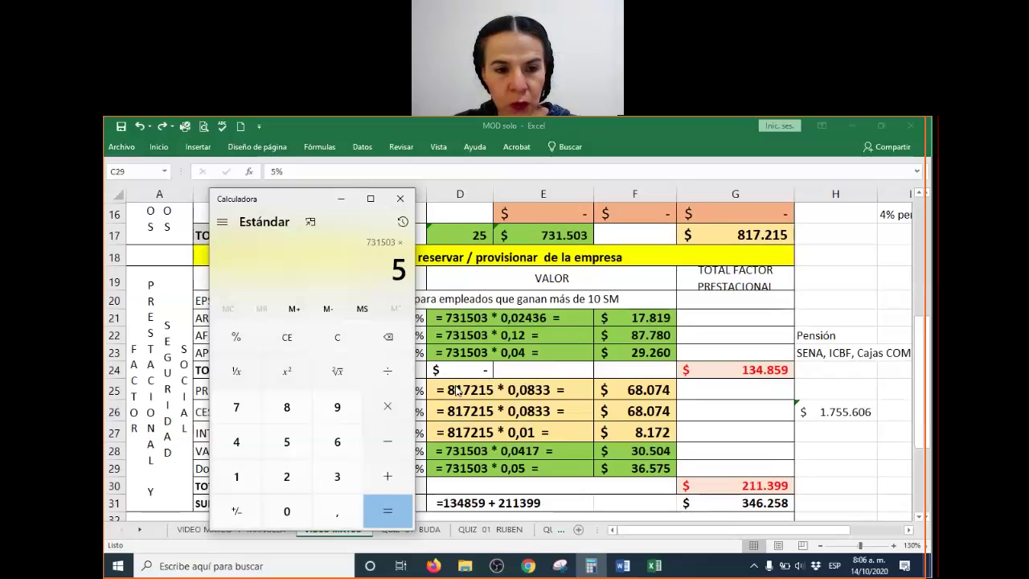
left_click(233, 341)
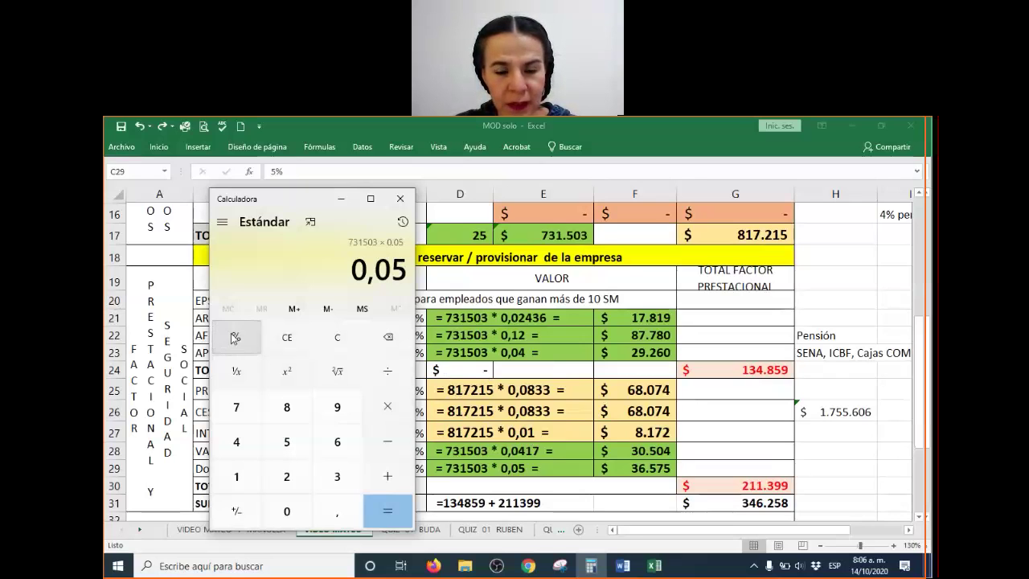
left_click(389, 508)
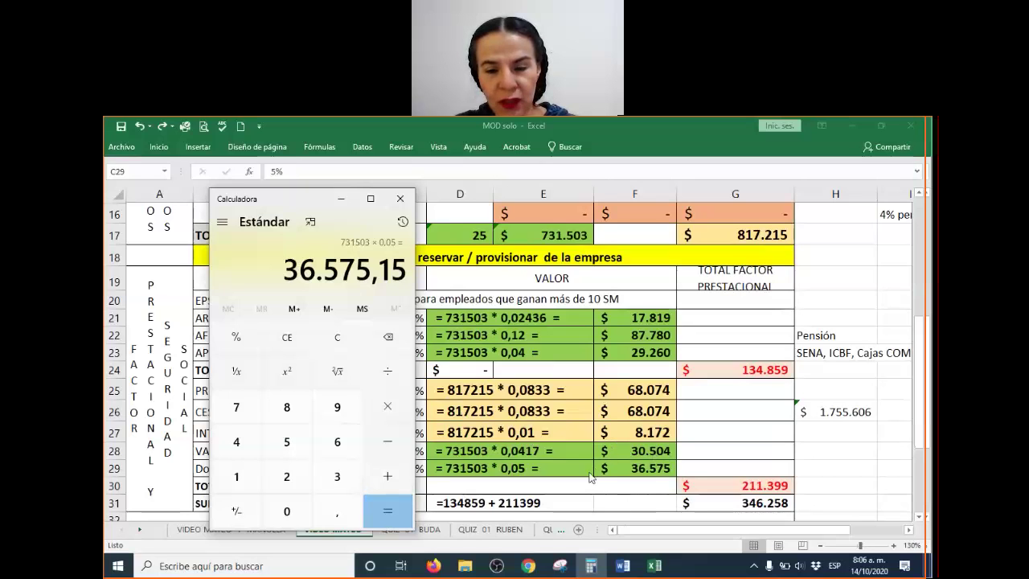
left_click_drag(379, 275, 406, 277)
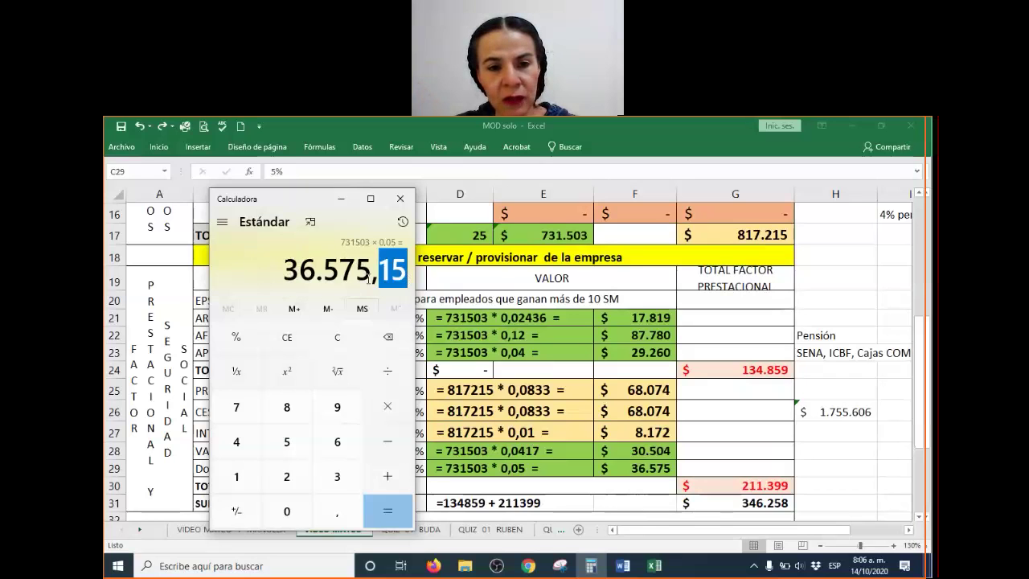
left_click(400, 198)
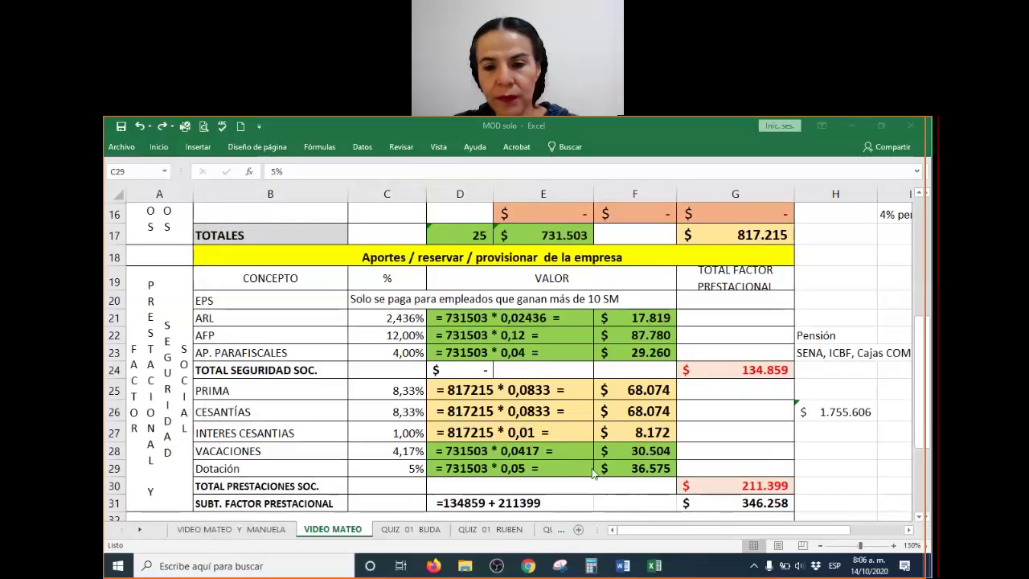
Inspect the total prestaciones formula =+SUMA(F25:F29) in G30, its label in B30 and the vacaciones and dotación calculations.
left_click(718, 487)
type("=+SUMA(F25:F29)")
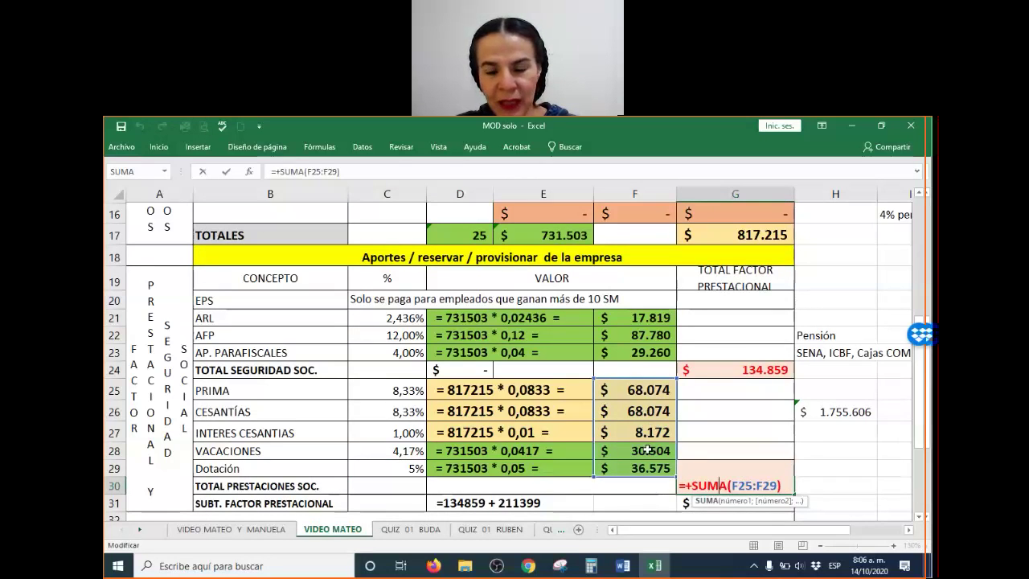
key("Return")
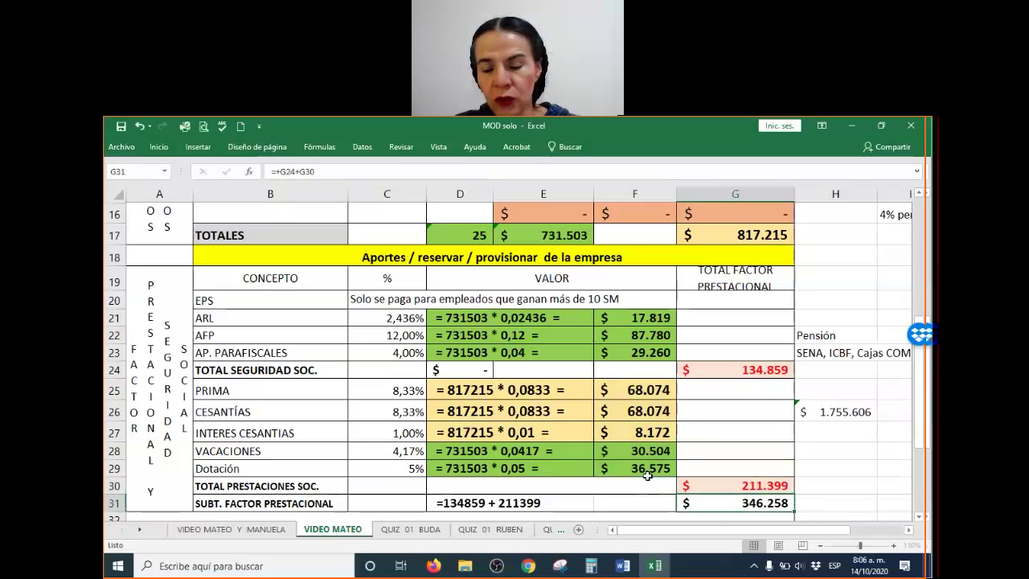
left_click(281, 485)
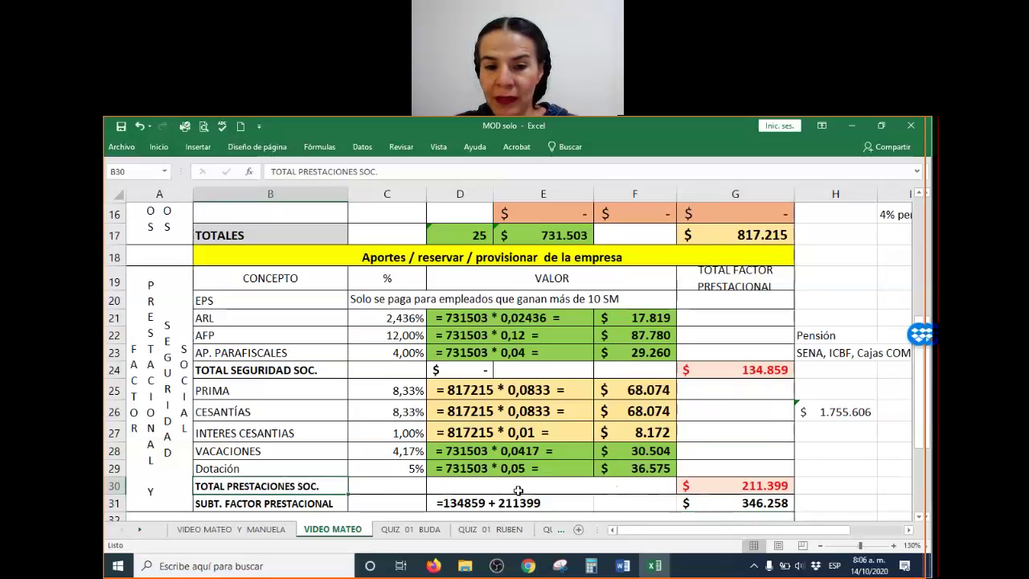
left_click(508, 452)
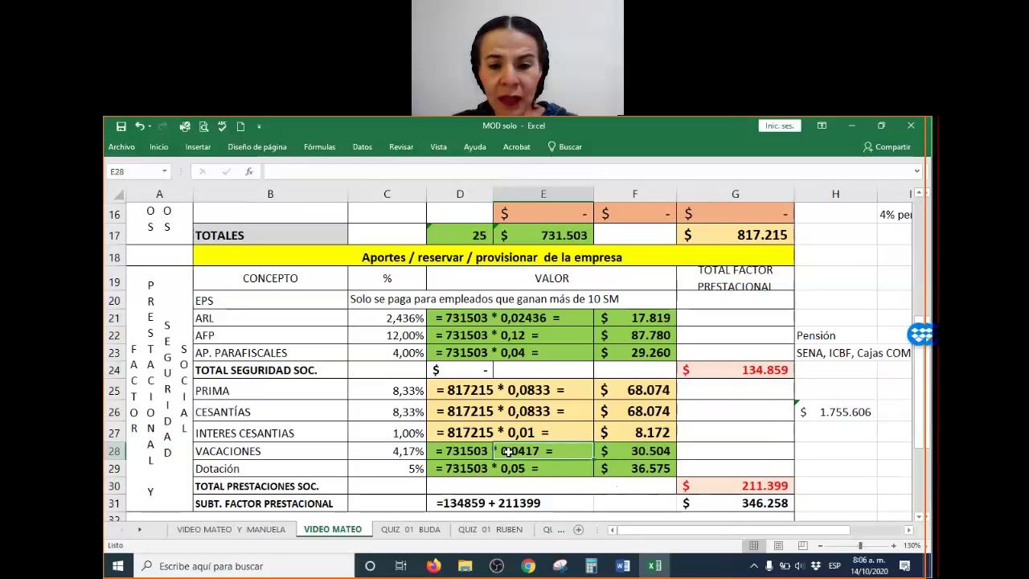
left_click(531, 470)
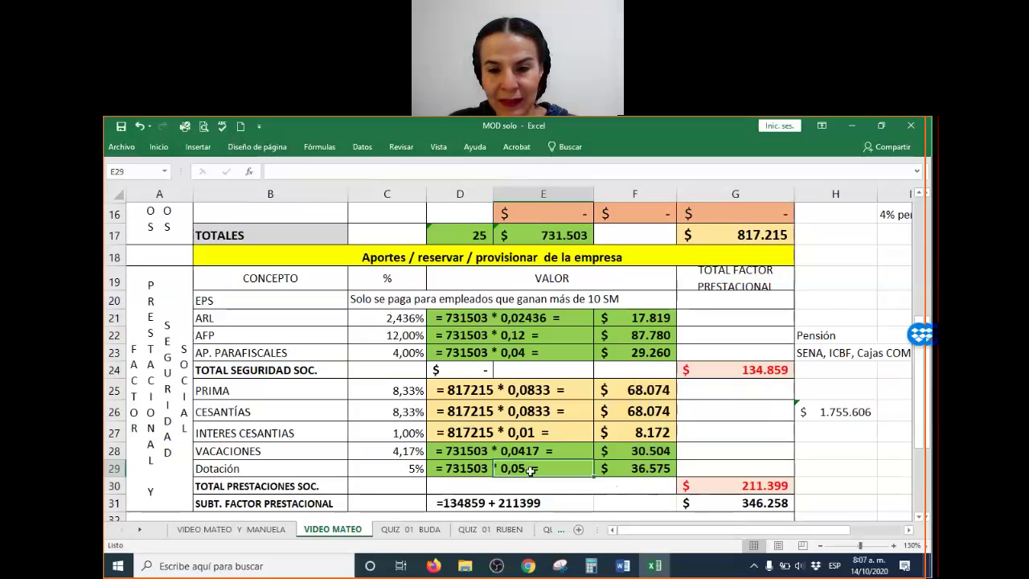
Switch to Calculator, add the social benefits as 68074 + 68074 + 8172 + 30504 + 36575 and minimize Calculator.
scroll(531, 470, "down", 1)
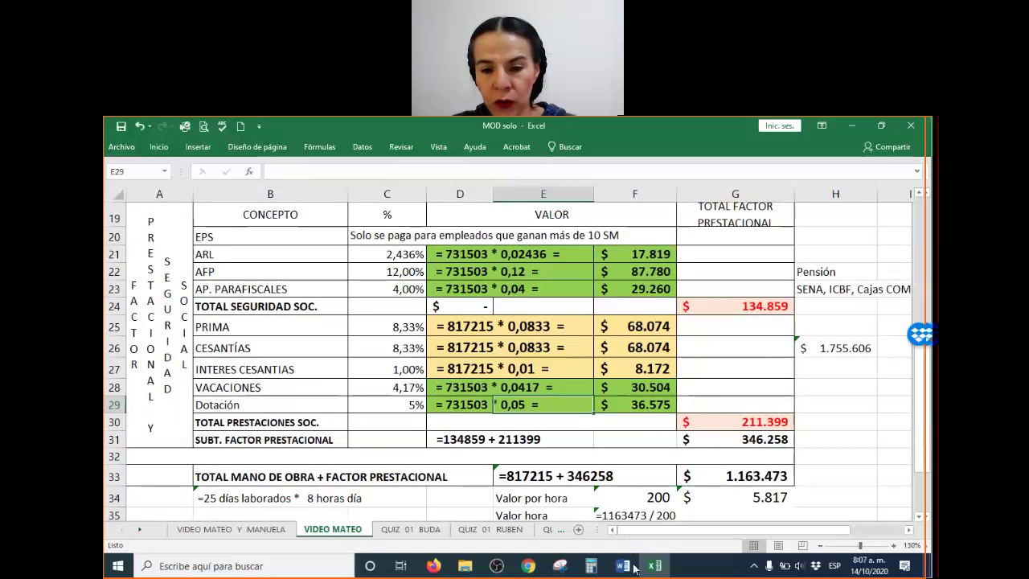
left_click(587, 569)
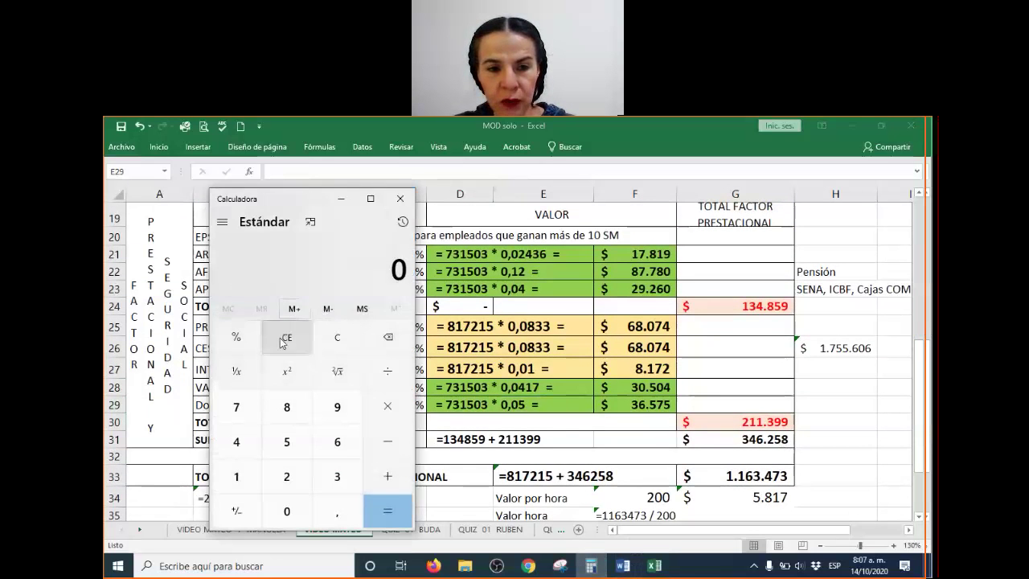
type("68074")
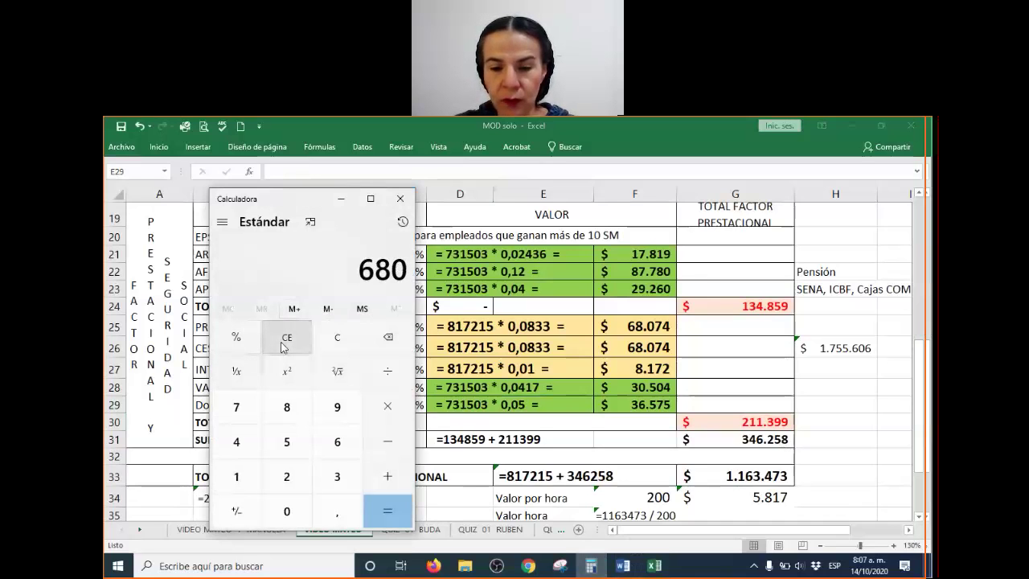
key("plus")
type("68.07")
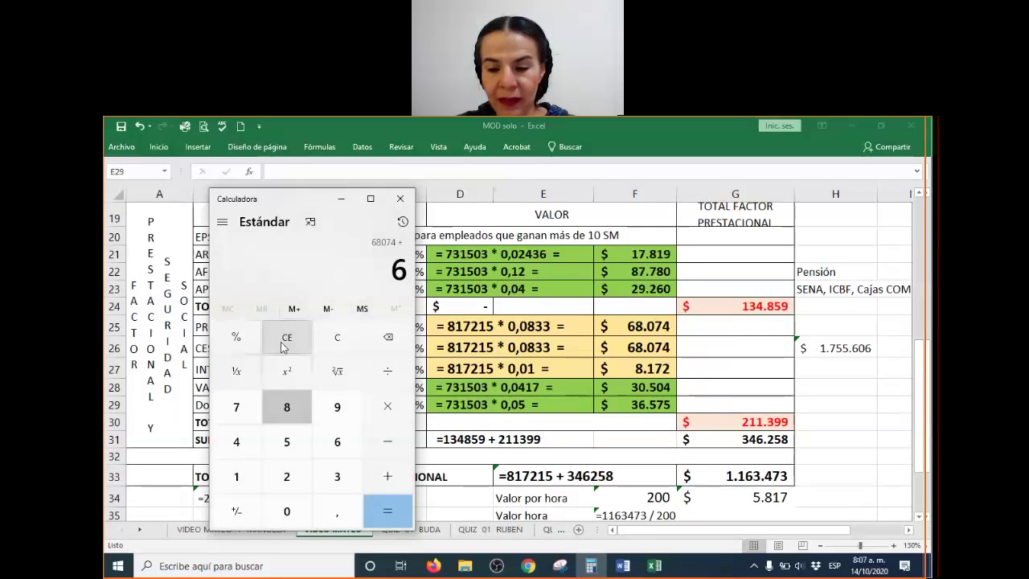
type("4")
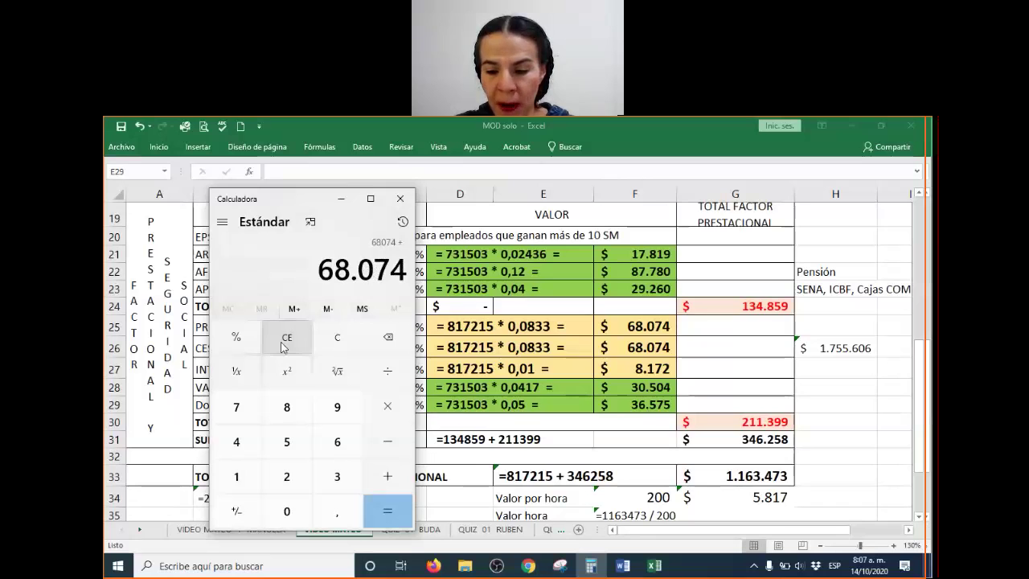
key("plus")
type("8172")
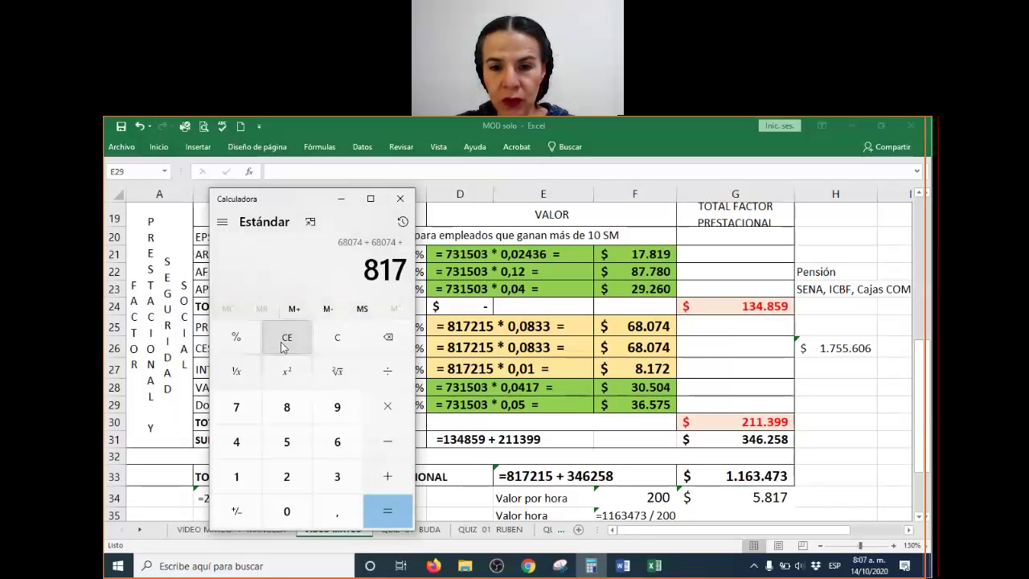
key("plus")
type("30")
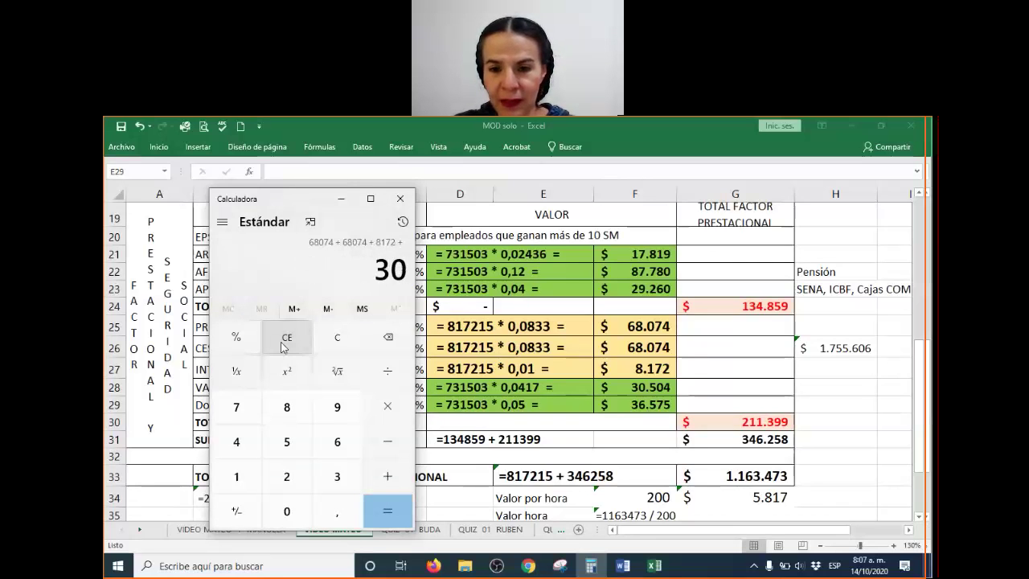
type("504")
key("plus")
type("36575")
key("Return")
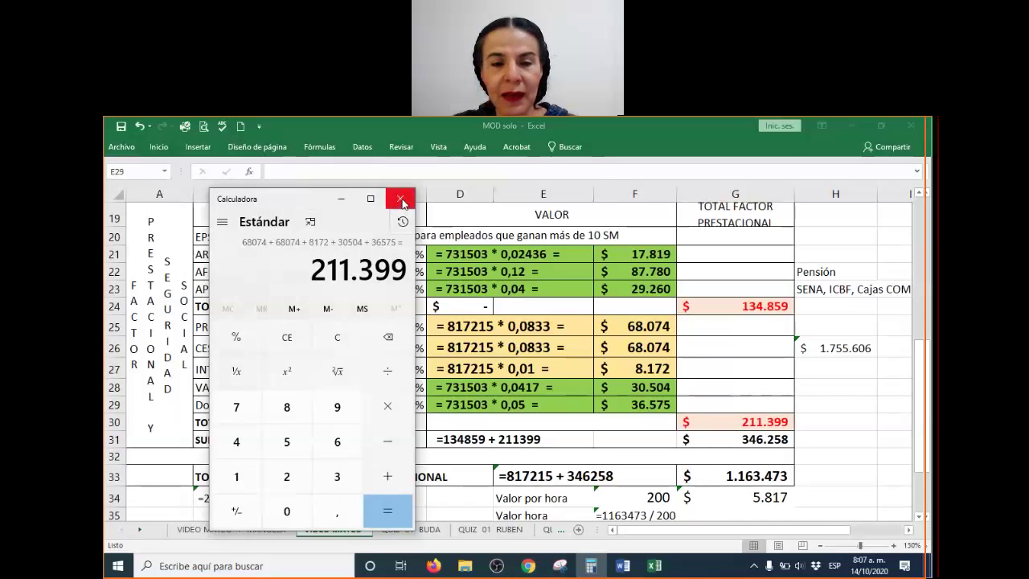
left_click(340, 198)
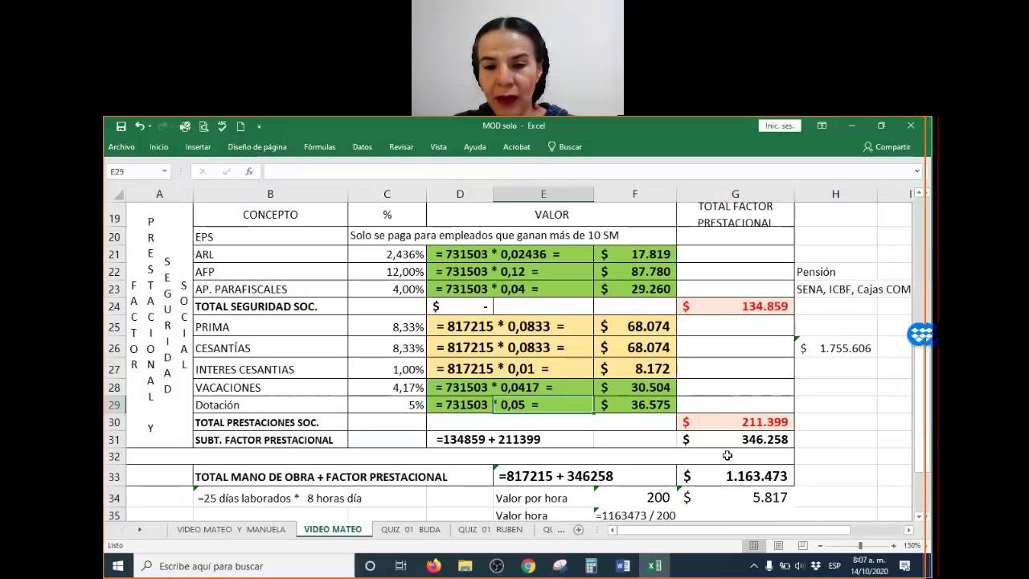
Inspect the subtotal factor prestacional formula =+G24+G30 in G31 and leave it as it is.
key("Down")
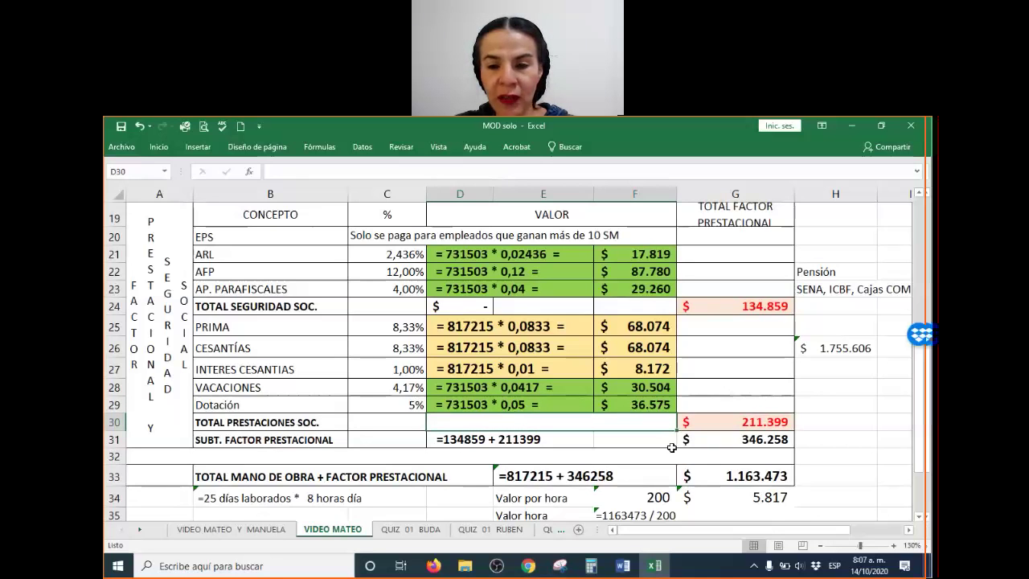
left_click(777, 439)
scroll(783, 437, "down", 1)
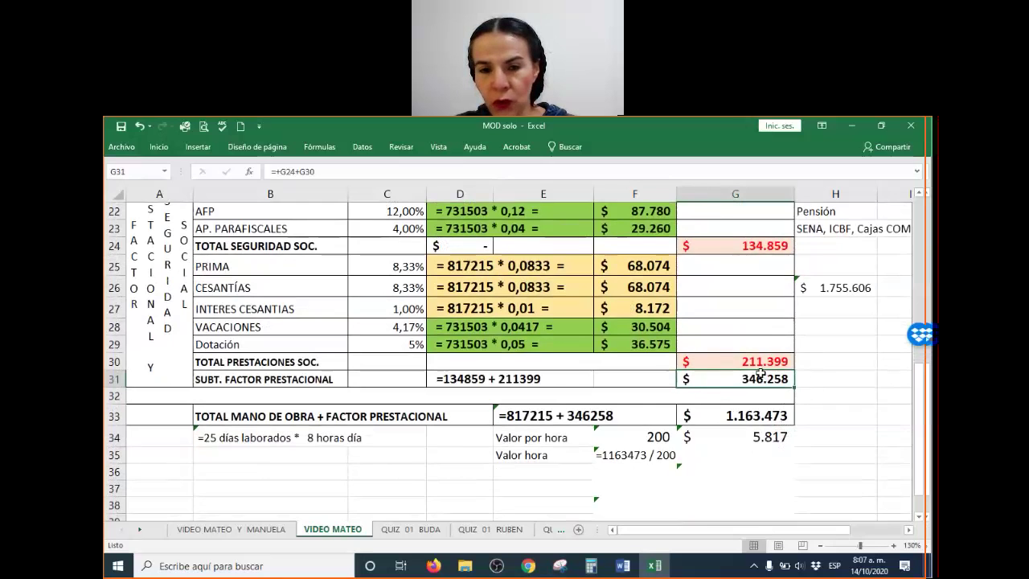
double_click(737, 385)
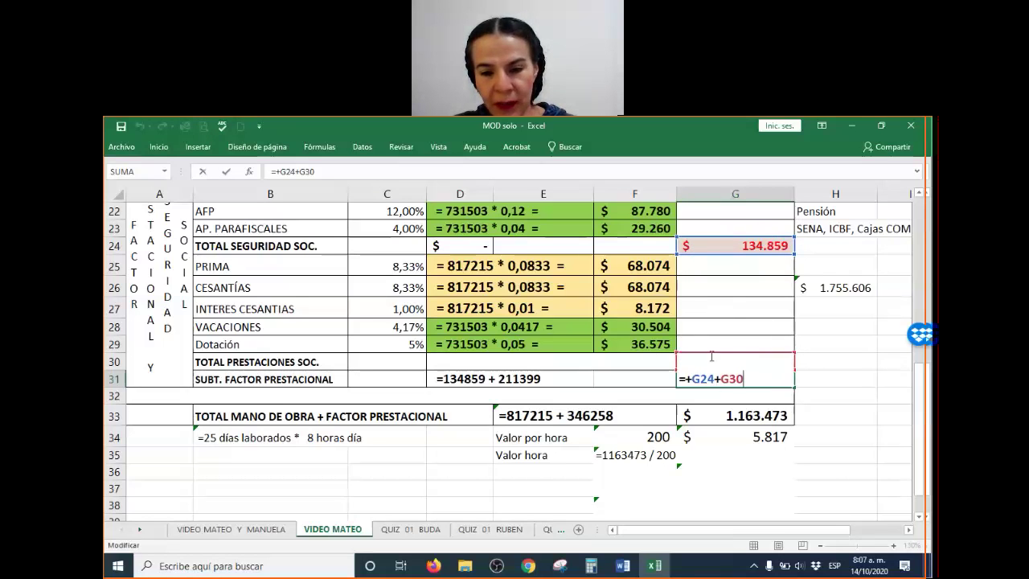
key("Return")
Switch to Calculator, clear the previous sum, add 134859 + 211399 for the factor prestacional subtotal and minimize Calculator.
left_click(591, 566)
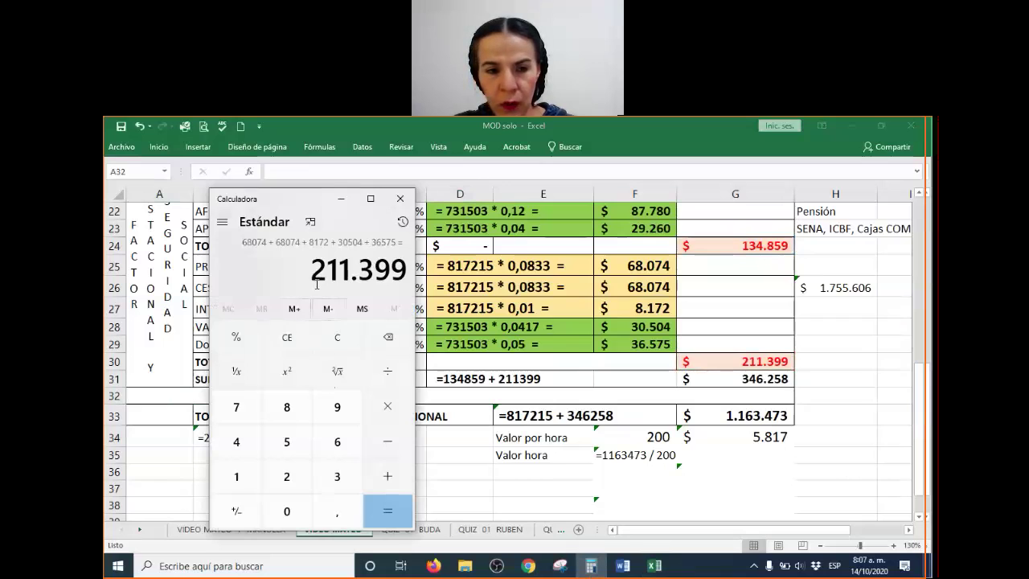
left_click(335, 340)
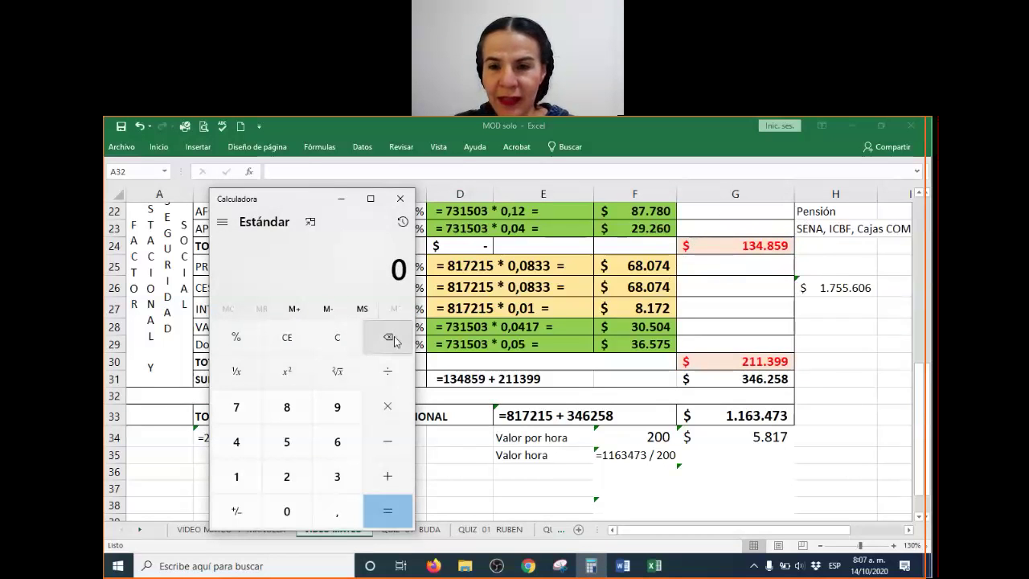
type("134859 ")
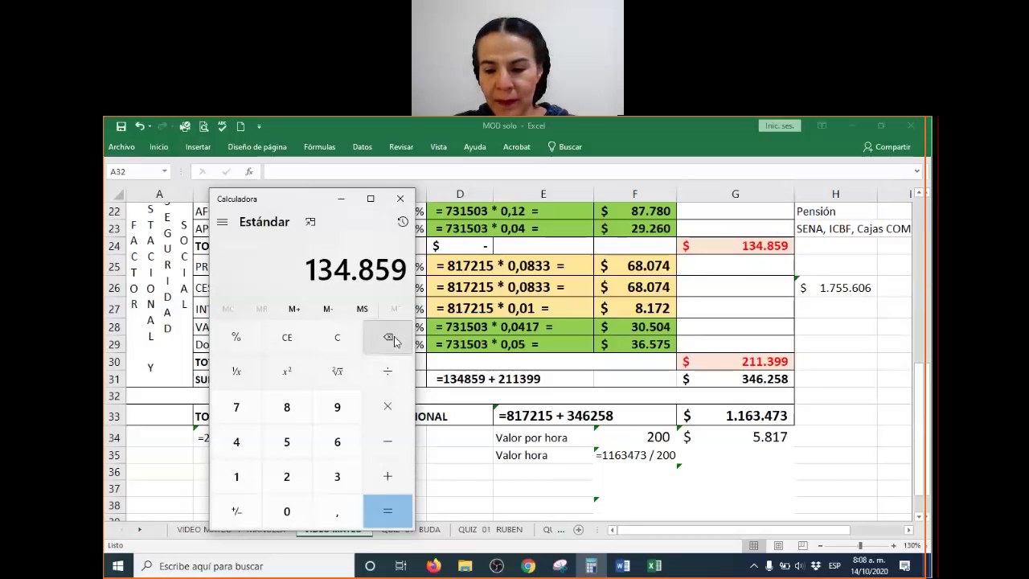
type("+ 2")
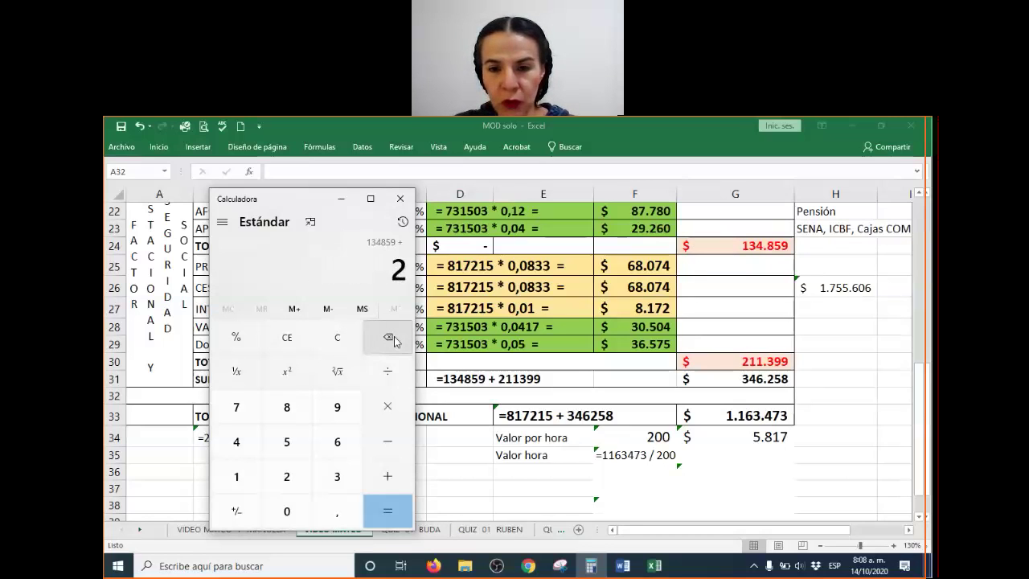
type("11399")
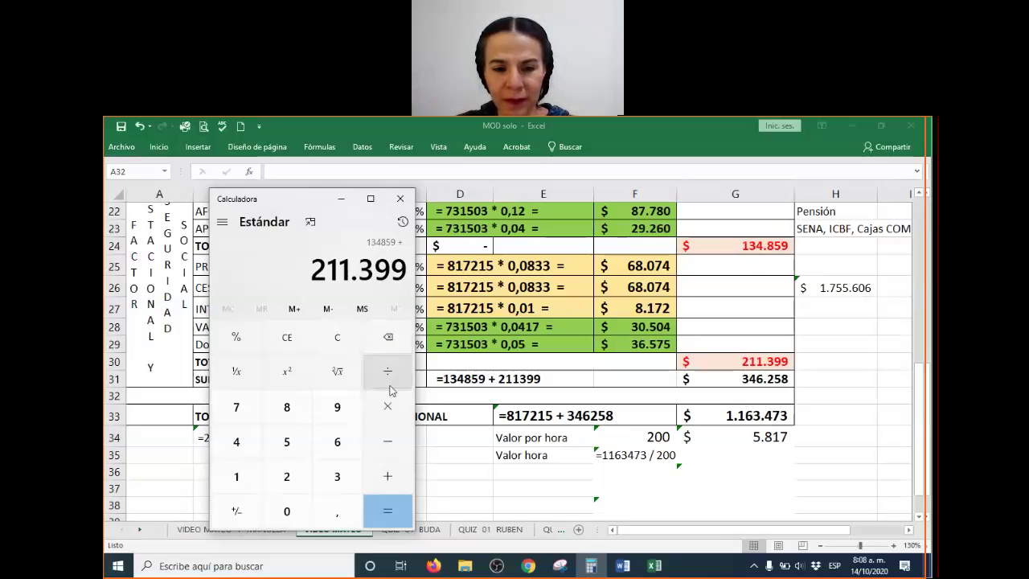
left_click(389, 507)
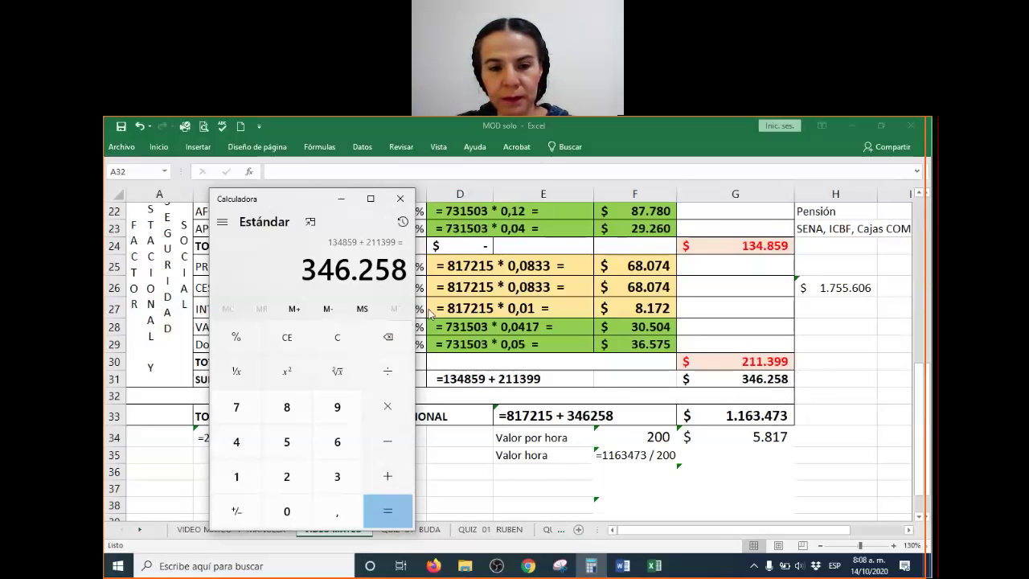
left_click(341, 201)
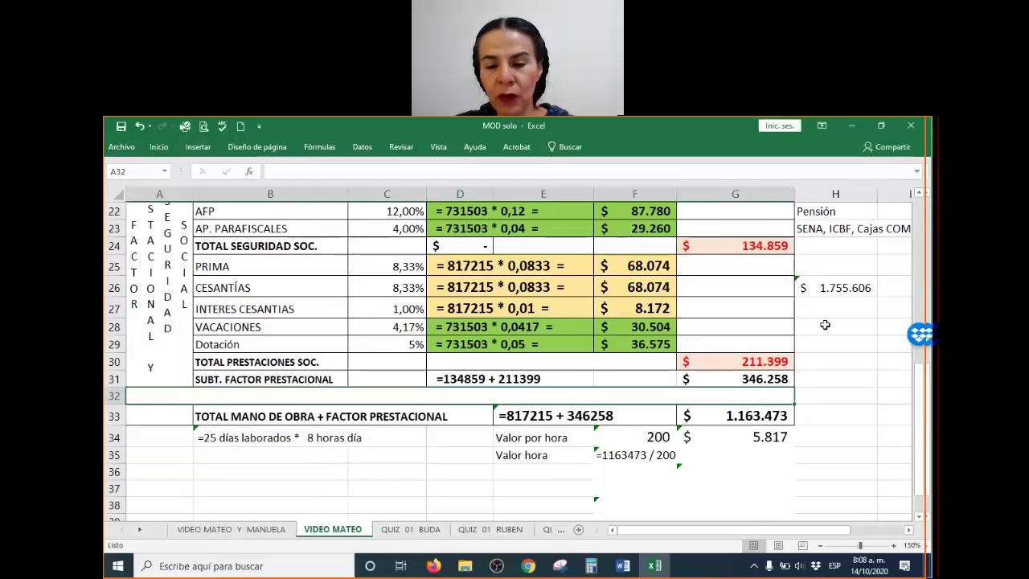
Review the total earnings in G17 together with the factor prestacional subtotal in G31.
scroll(341, 245, "up", 2)
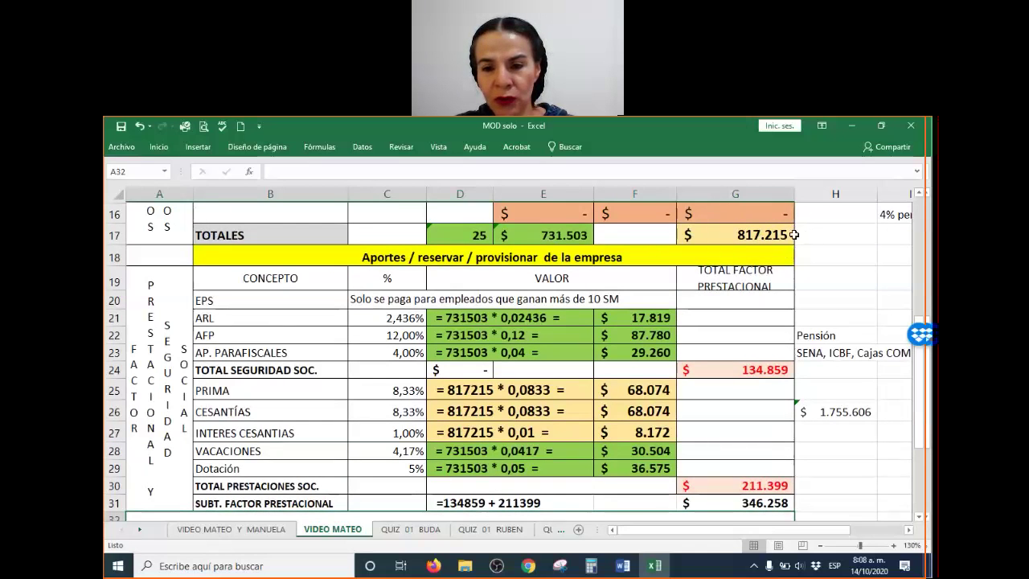
scroll(790, 350, "down", 1)
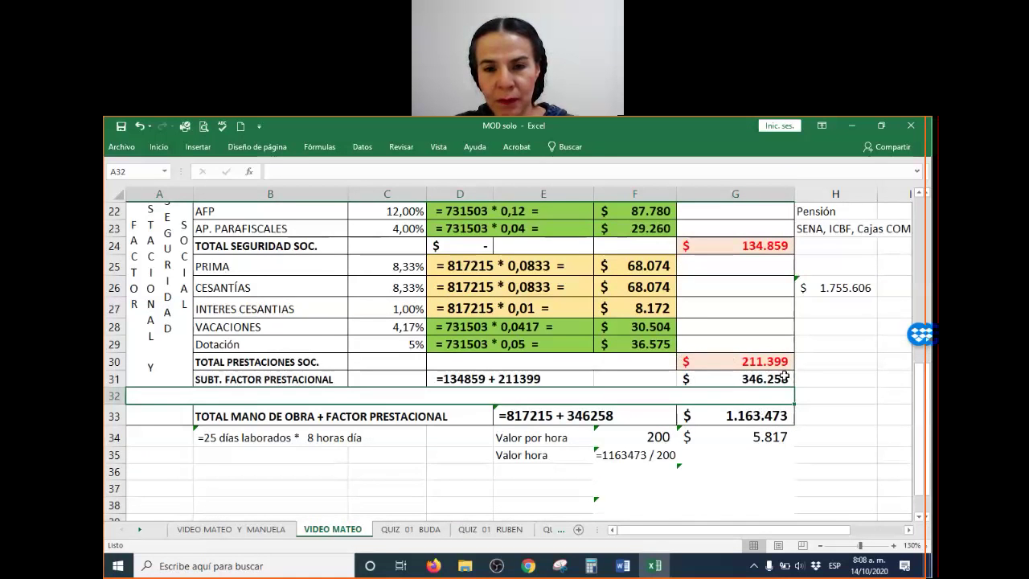
scroll(783, 377, "up", 1)
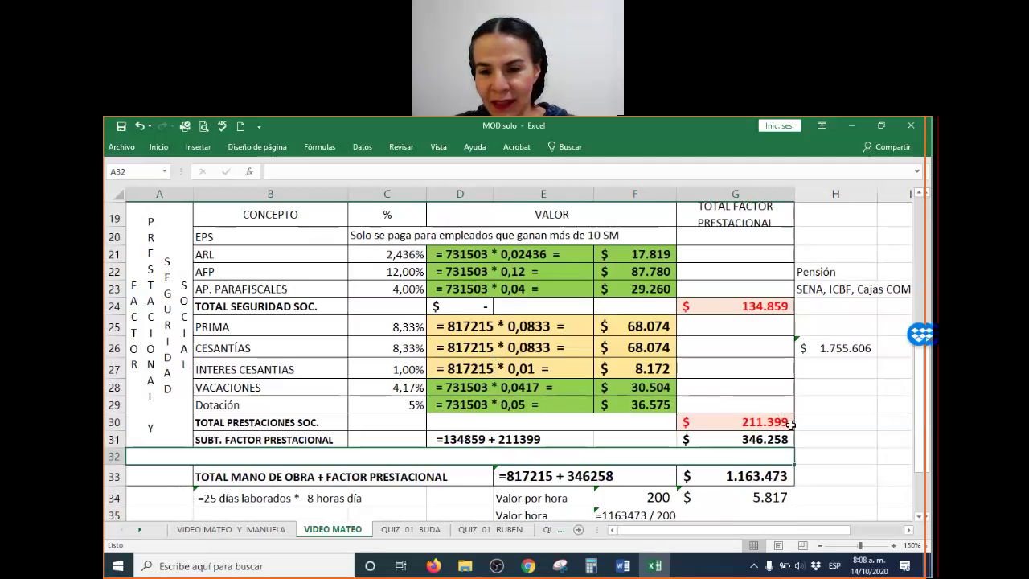
Inspect the total labour cost formula in G33 against the total earnings in G17 and the factor prestacional subtotal in G31.
scroll(466, 421, "down", 1)
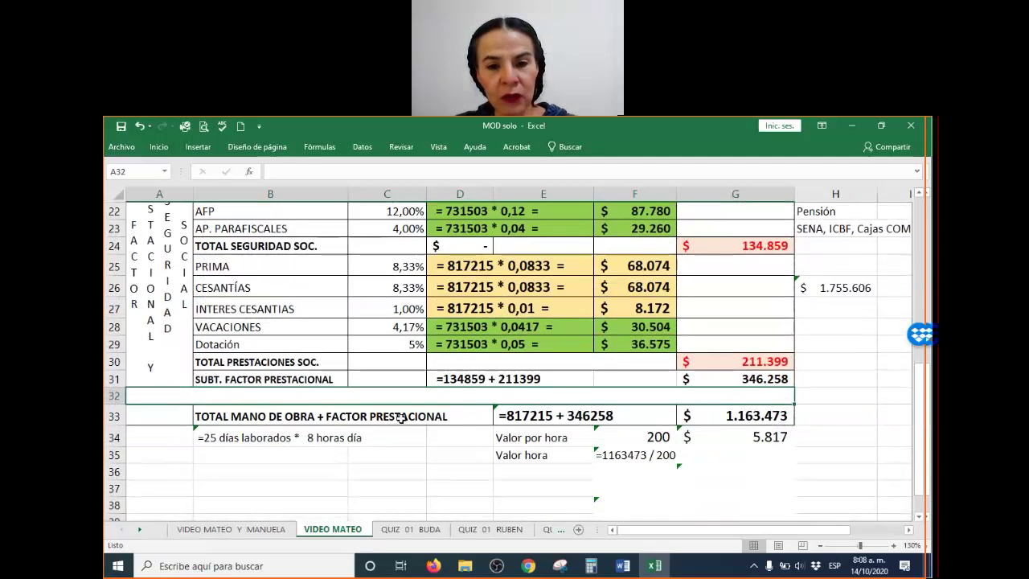
scroll(699, 340, "up", 2)
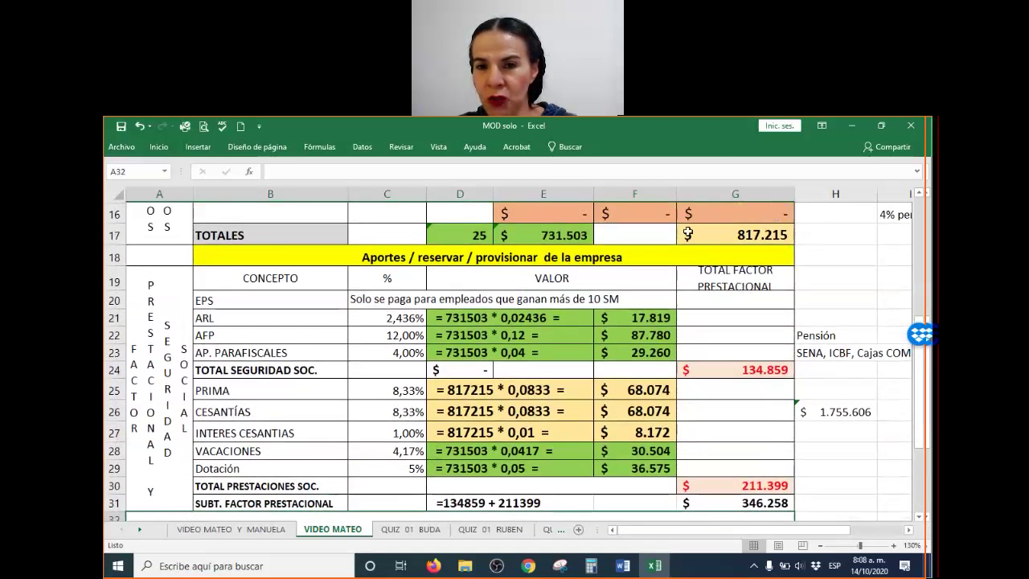
scroll(754, 274, "down", 2)
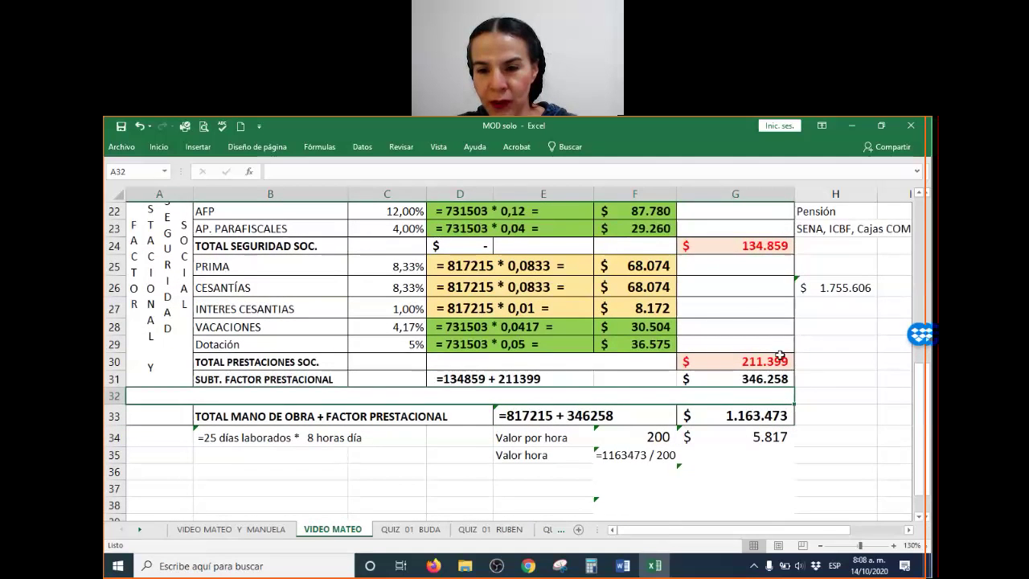
left_click(715, 408)
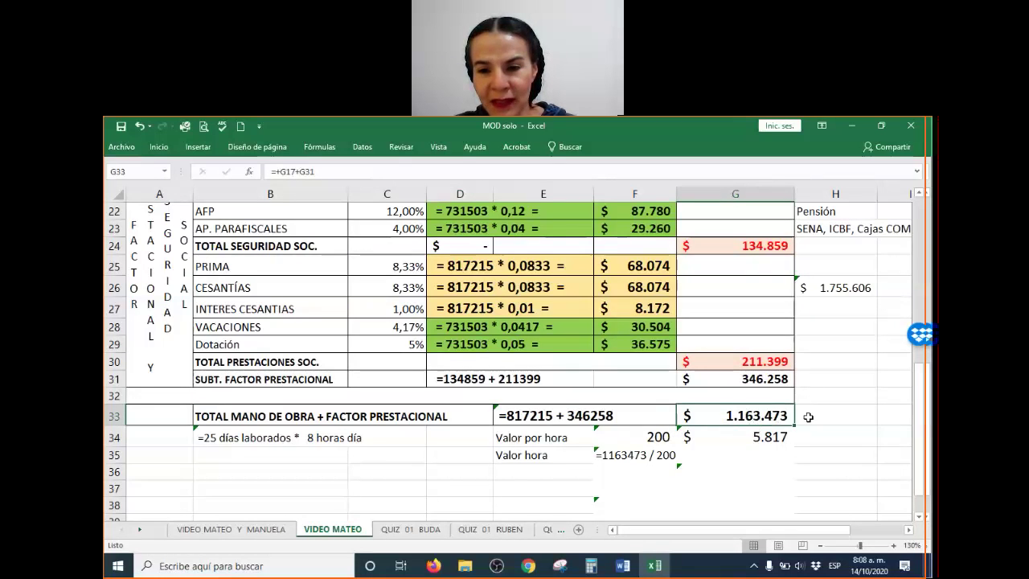
left_click(590, 566)
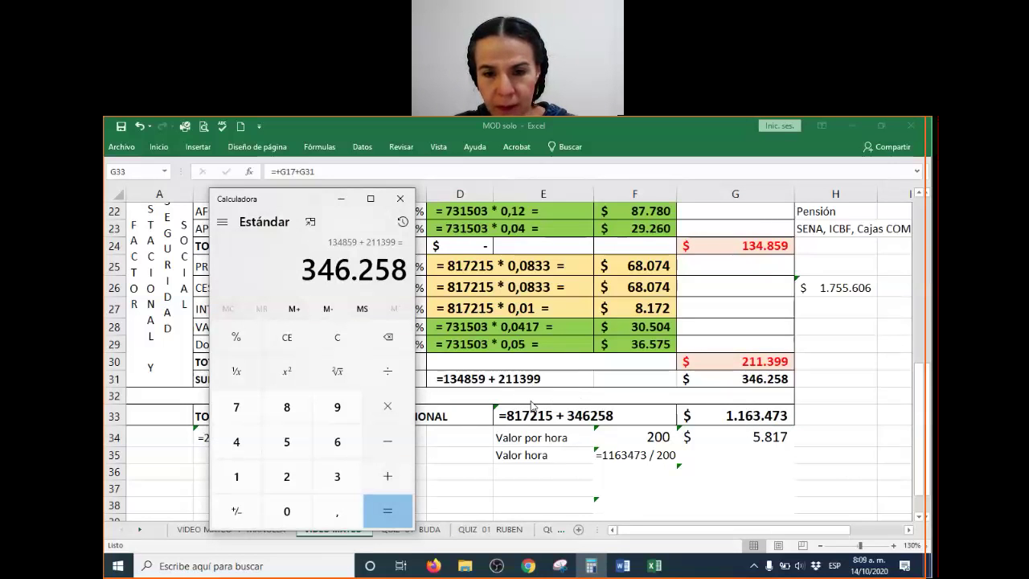
left_click(343, 335)
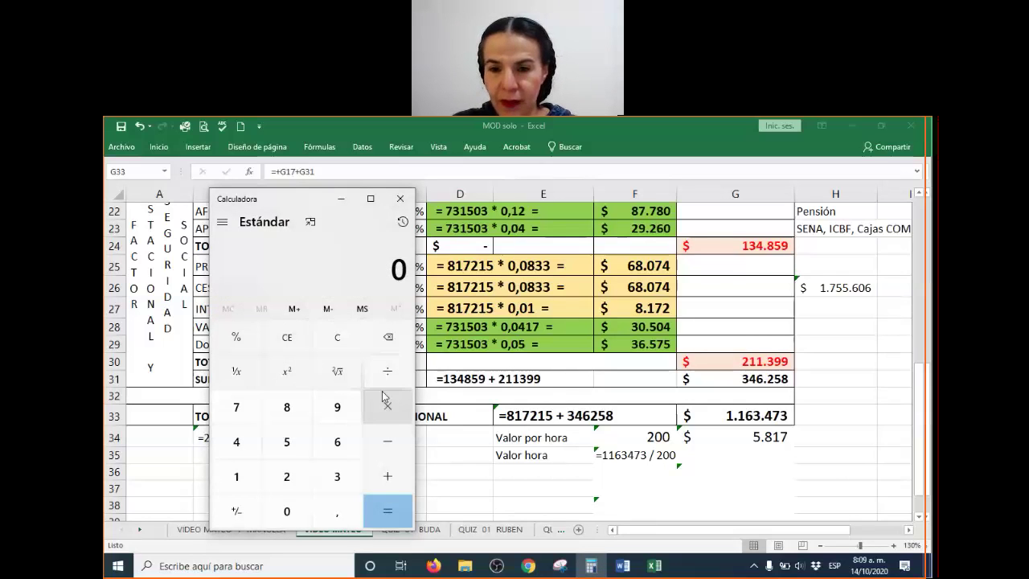
type("811215 + ")
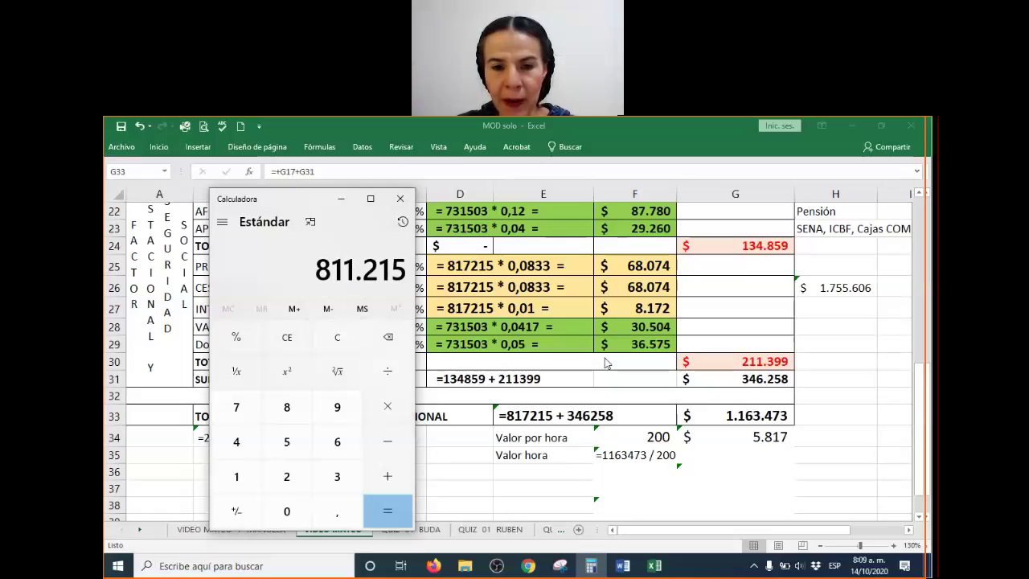
type("346.258")
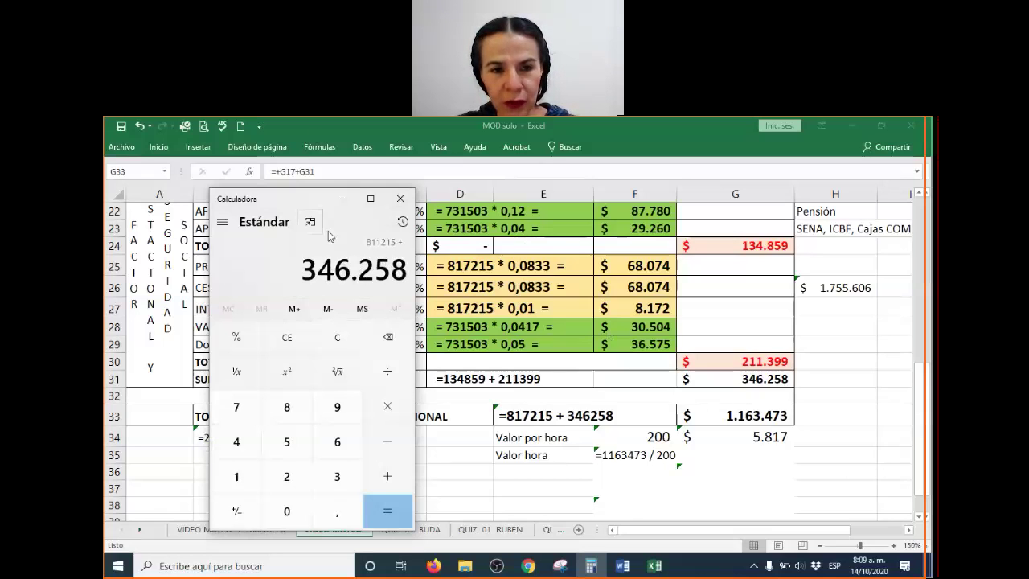
left_click(384, 514)
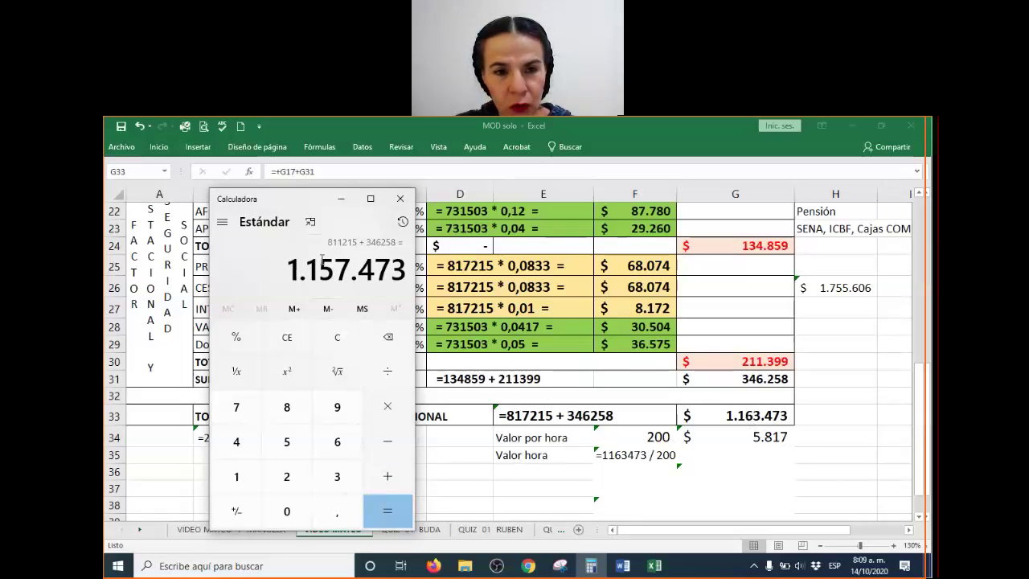
Clear the calculator, add 817215 + 346258 for the total labour cost and close Calculator.
left_click(348, 339)
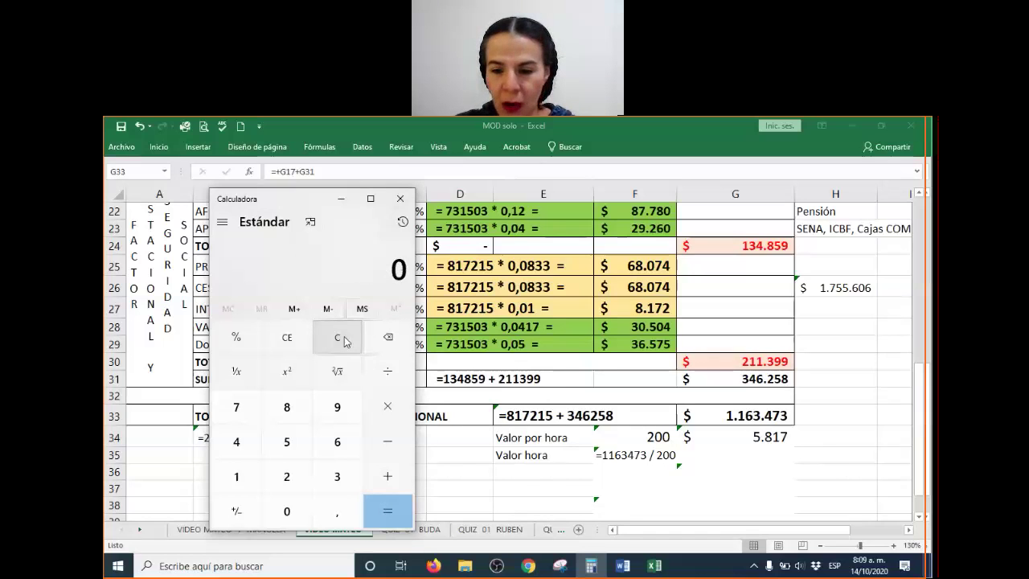
type("817215 ")
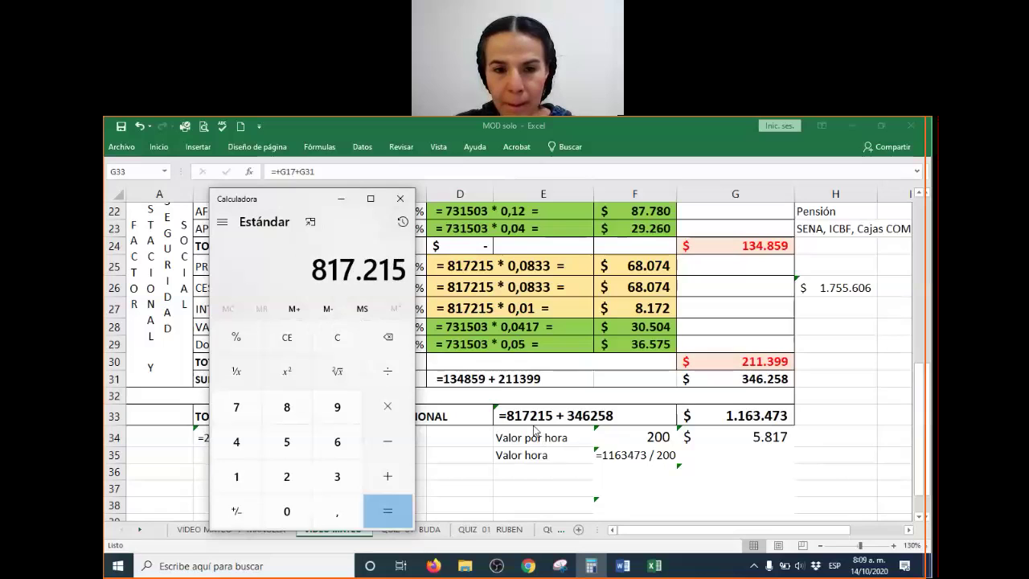
type("+ 346258")
key("Return")
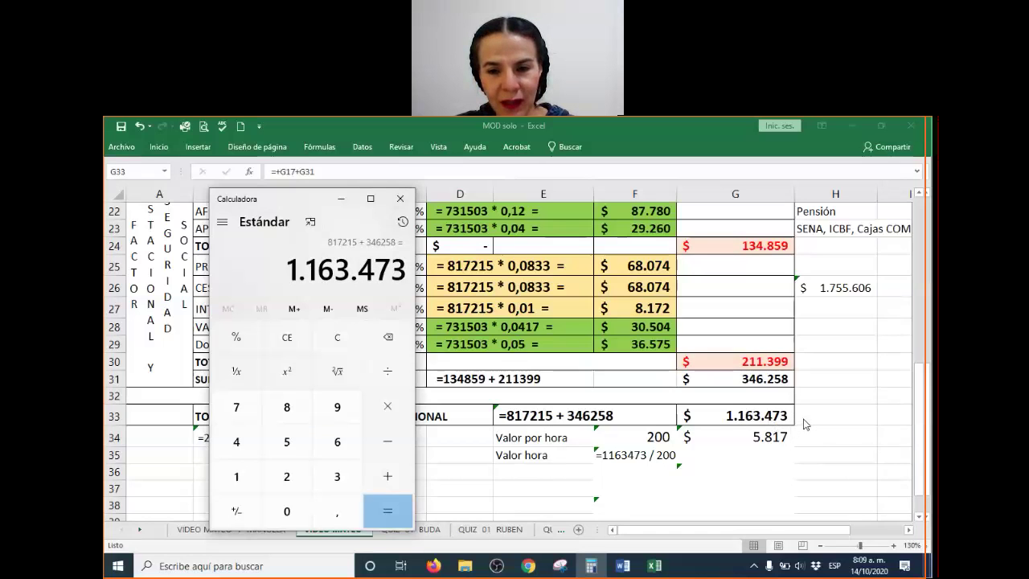
left_click(388, 514)
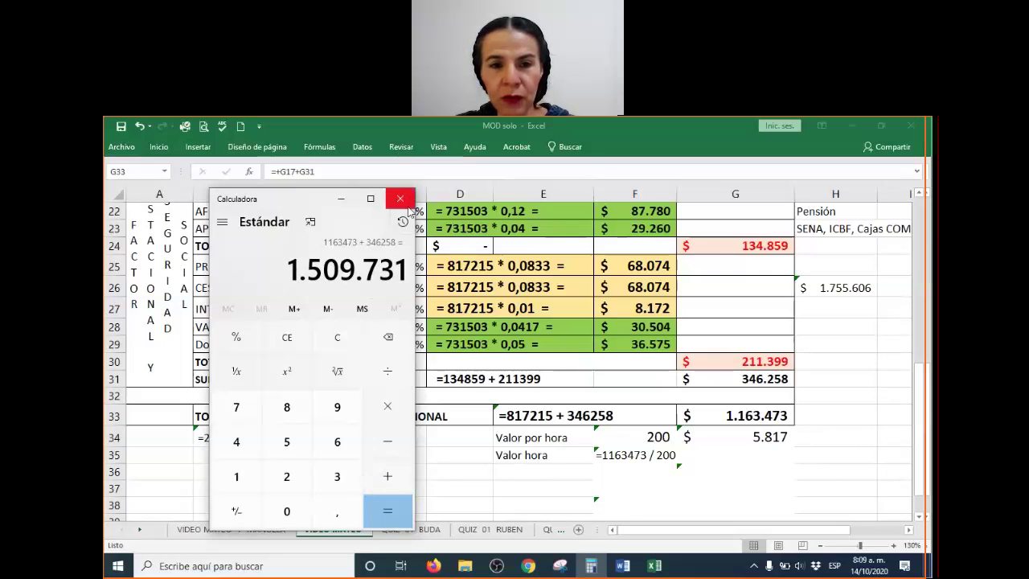
left_click(401, 200)
Review the total worked days in D17, the total labour cost in G33 and the worked hours formula in F34.
scroll(475, 269, "up", 3)
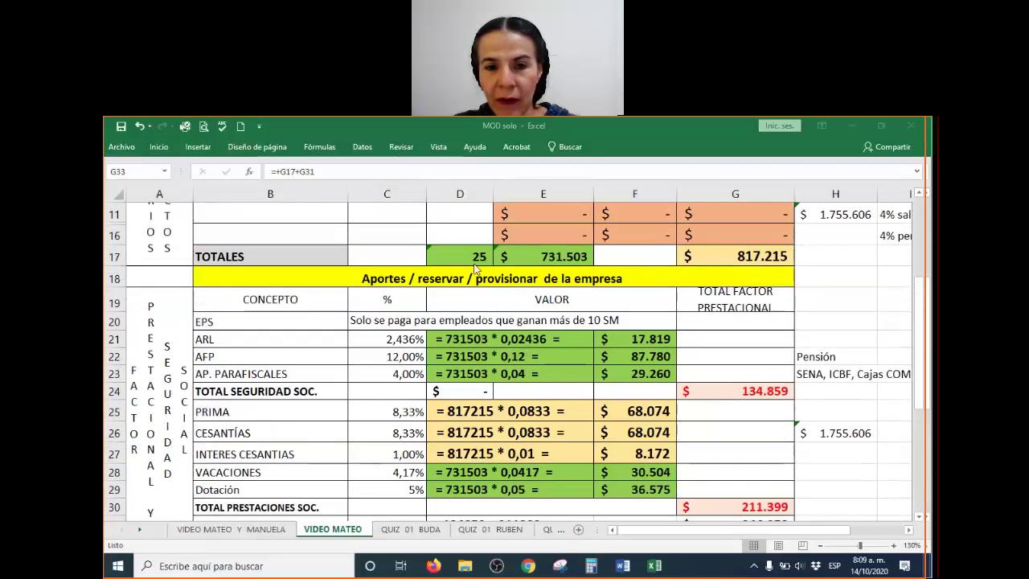
left_click(473, 257)
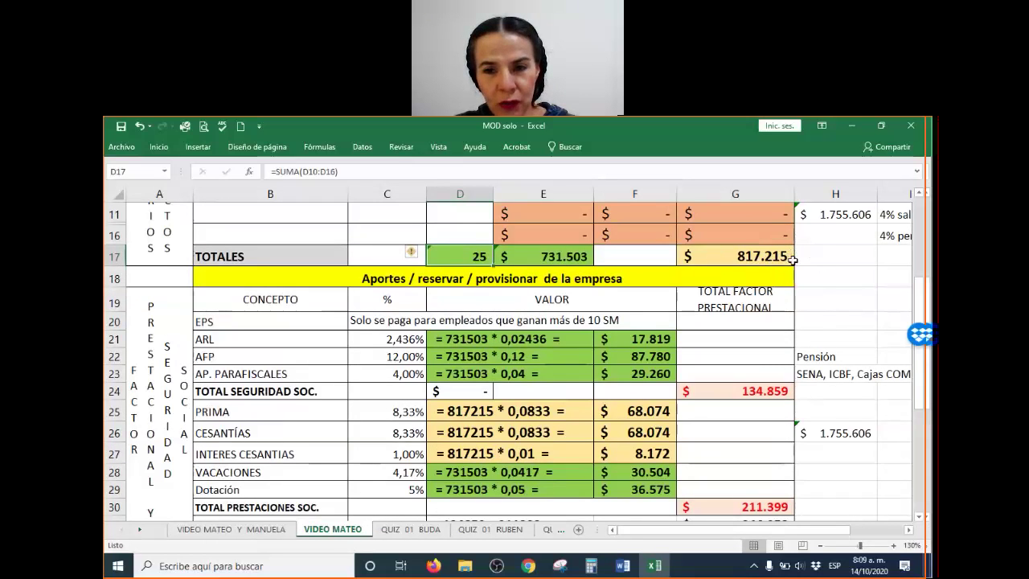
scroll(794, 273, "down", 3)
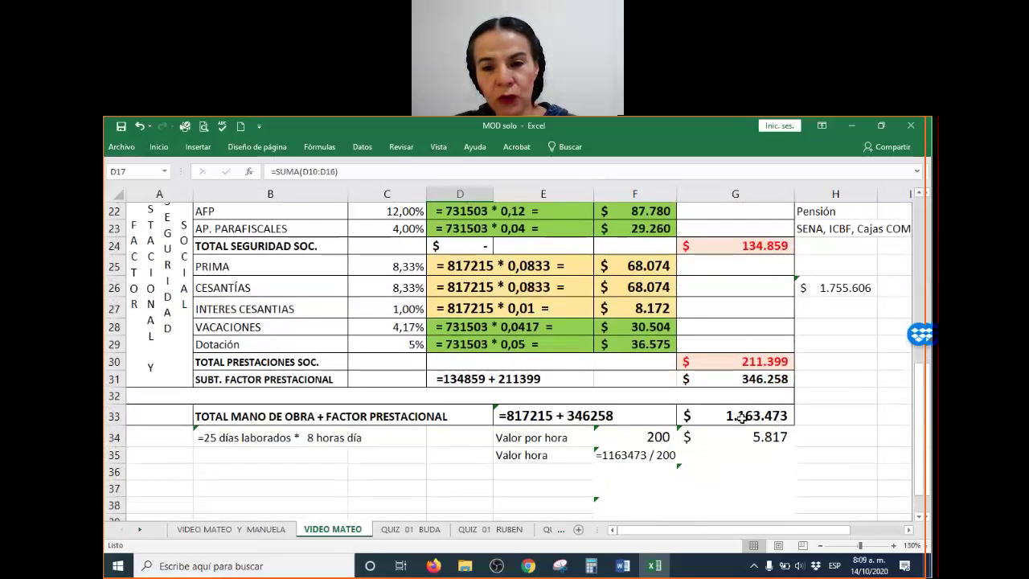
left_click(744, 416)
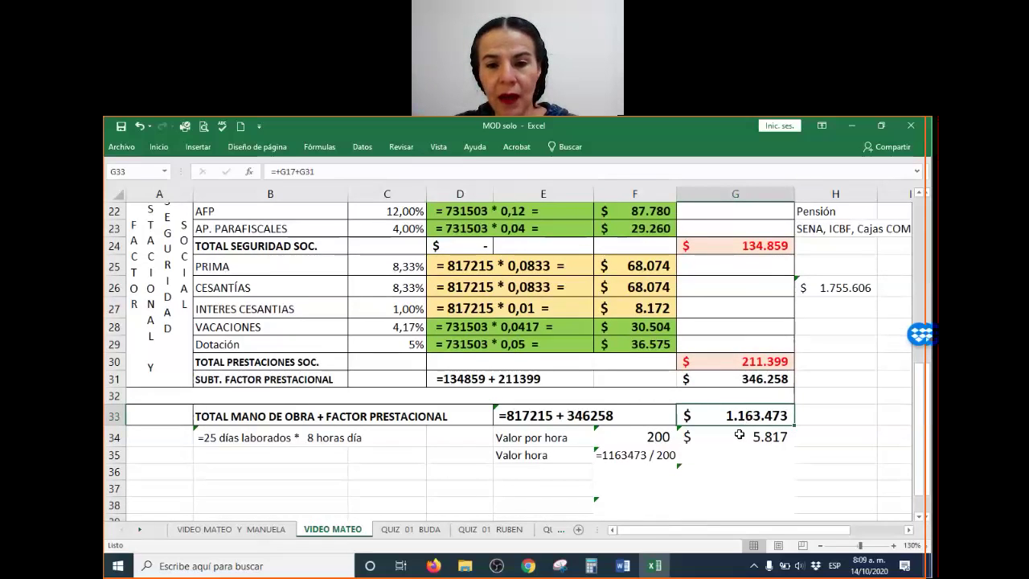
left_click(654, 436)
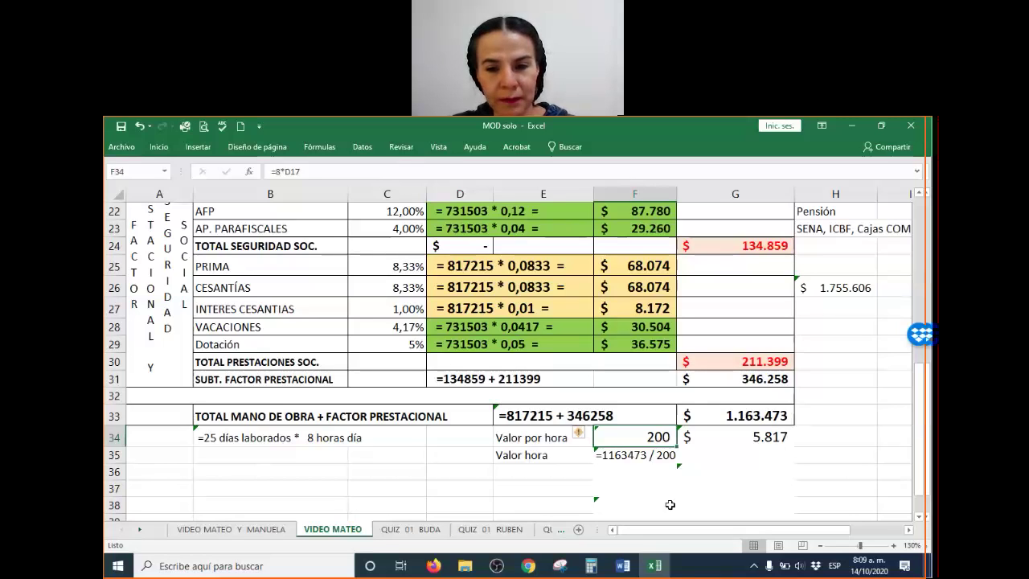
left_click(832, 440)
Enter the full-month hours formula +30*8 in cell C37.
left_click(360, 483)
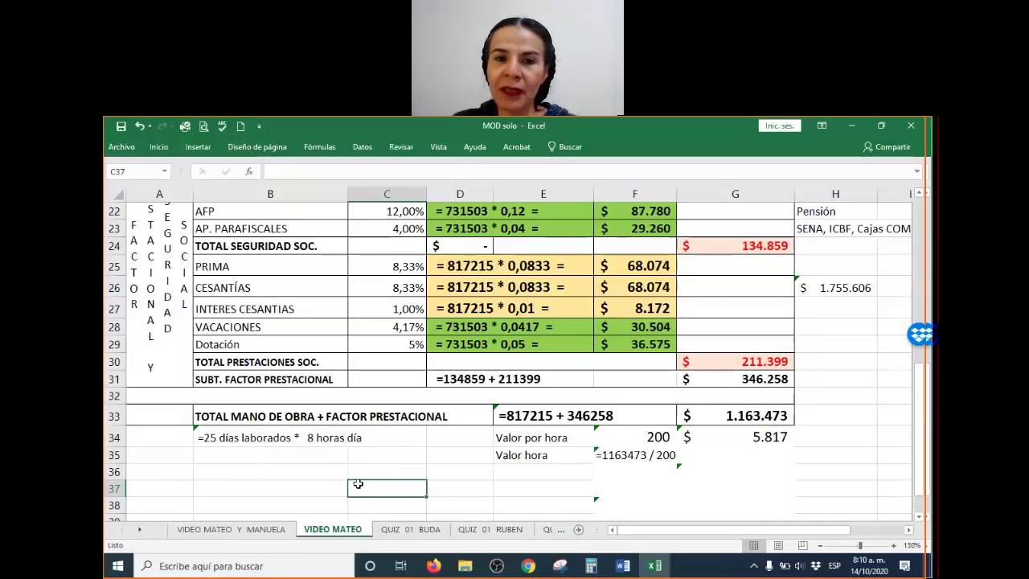
type("+")
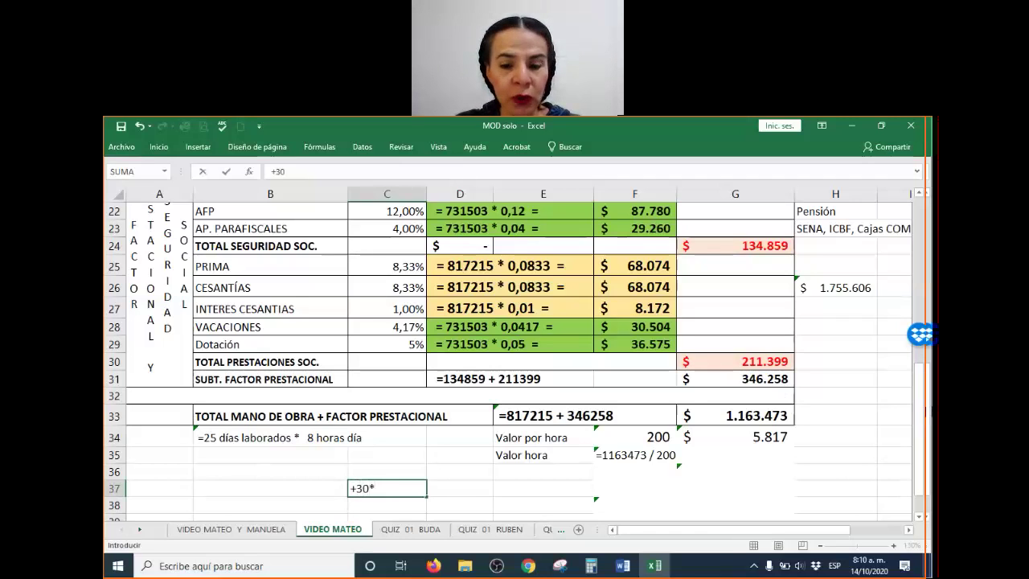
type("30*")
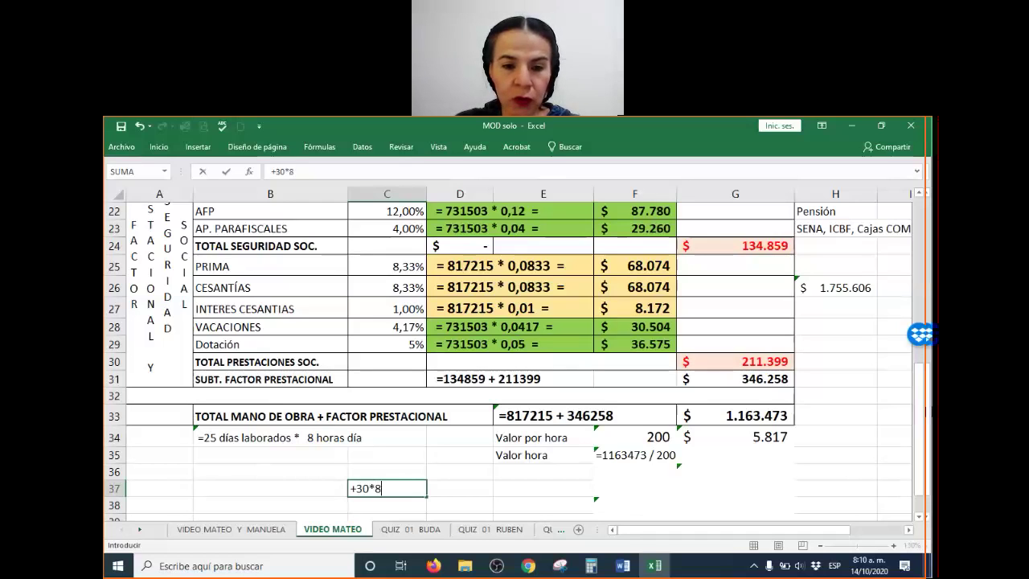
key("Return")
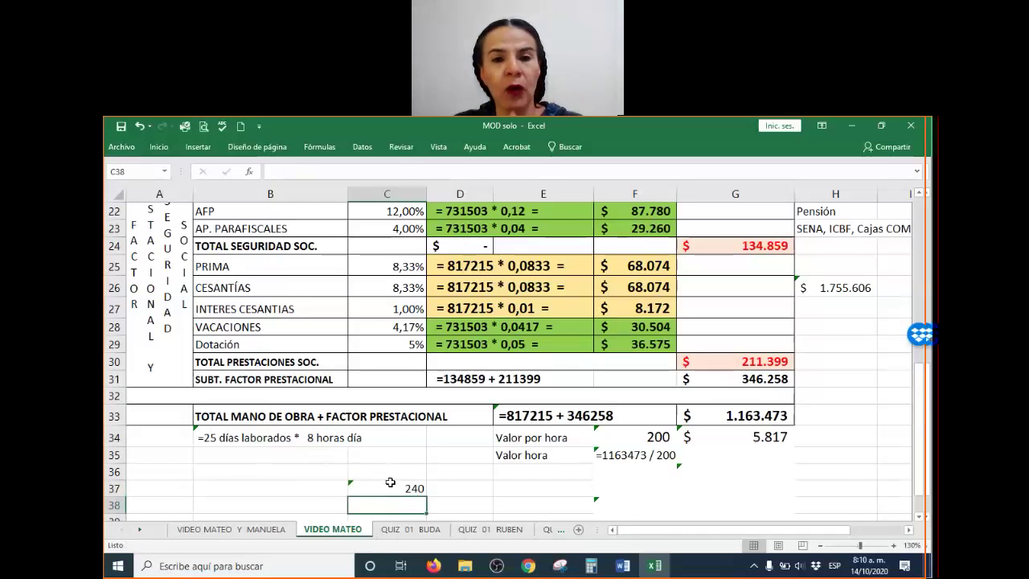
Check the worked days in the totals row, enter +25*8 in cell E39 and select that cell.
scroll(515, 345, "up", 1)
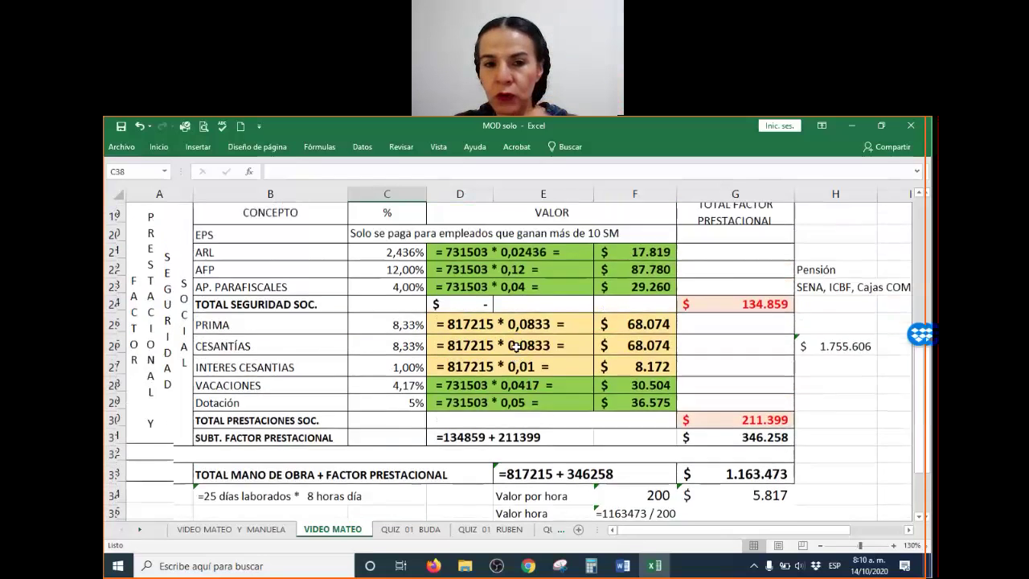
scroll(515, 345, "up", 2)
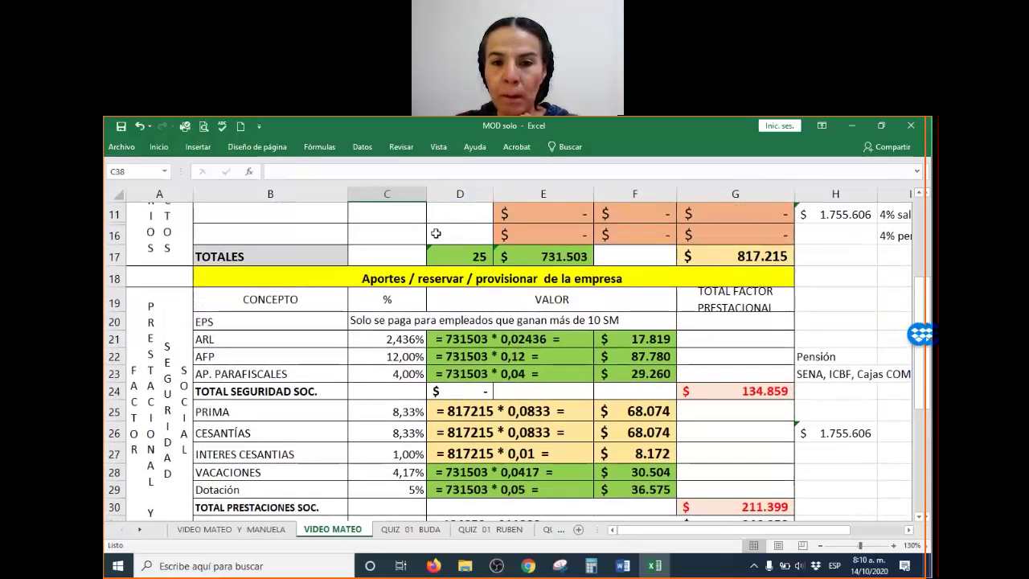
scroll(494, 233, "down", 1)
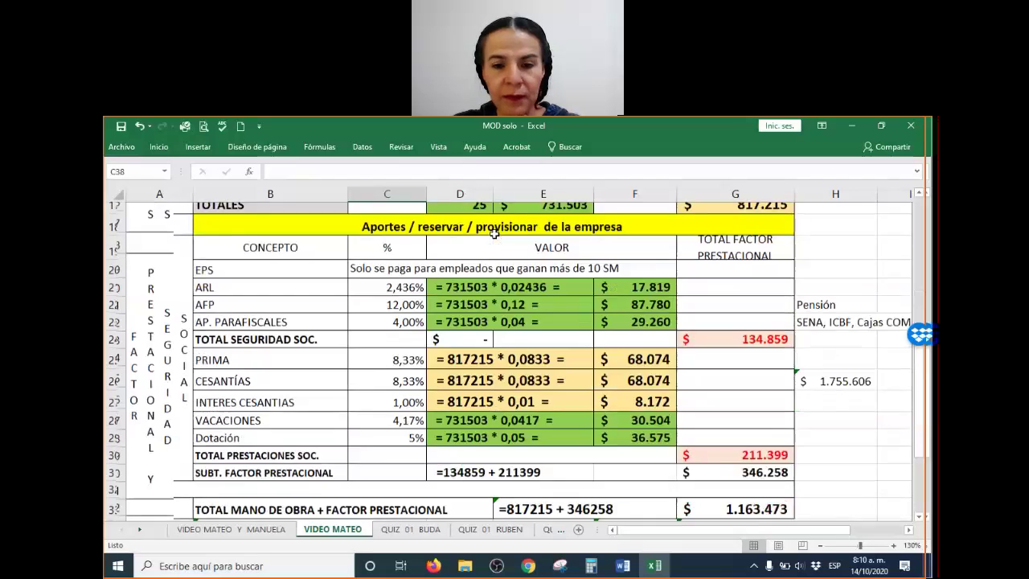
scroll(494, 233, "down", 3)
left_click(489, 453)
left_click(506, 468)
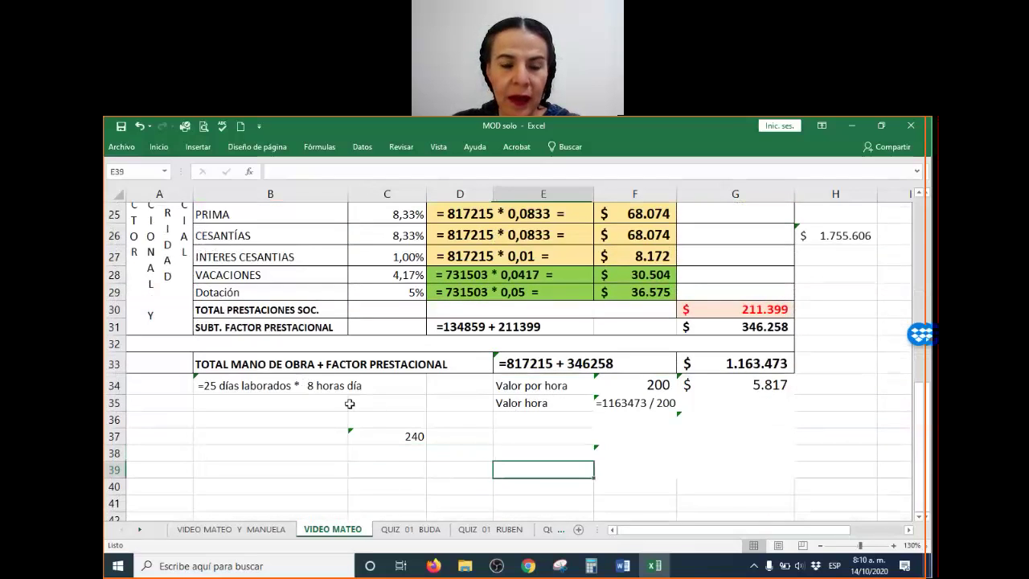
type("+25*8")
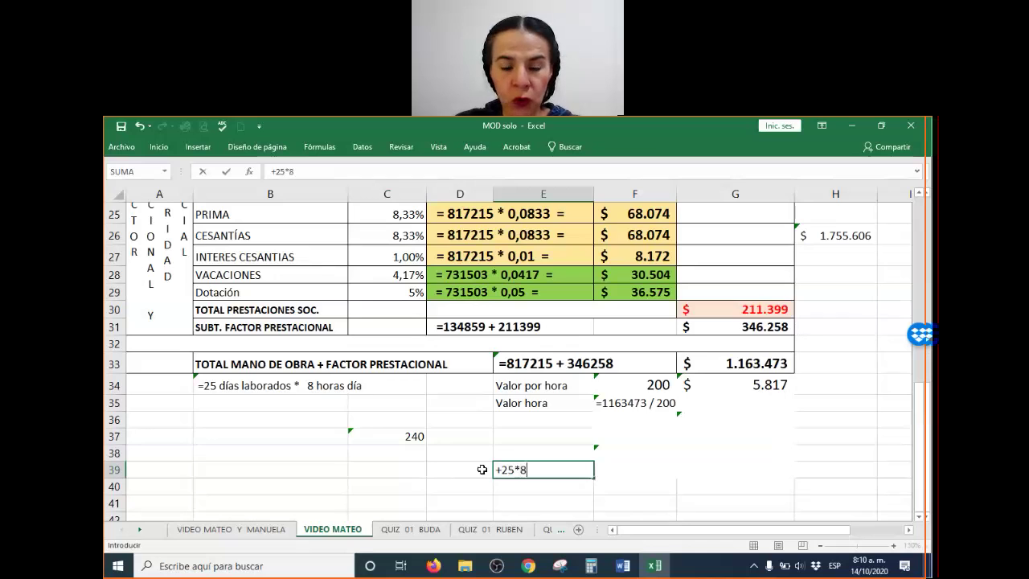
key("Return")
left_click(570, 471)
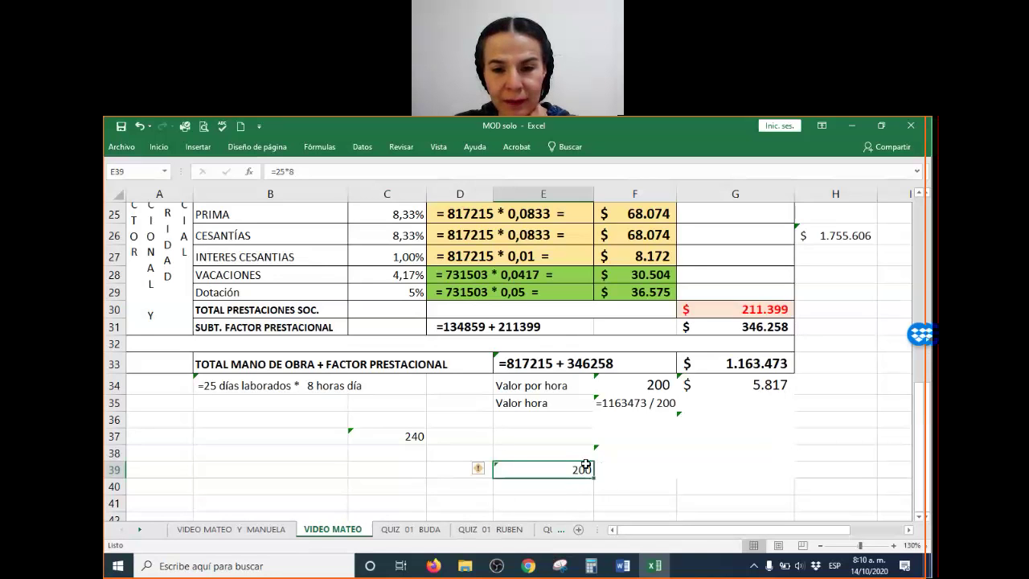
Inspect the worked hours in F34, multiply 25 by 8 in Calculator and close Calculator.
left_click(646, 386)
left_click(590, 566)
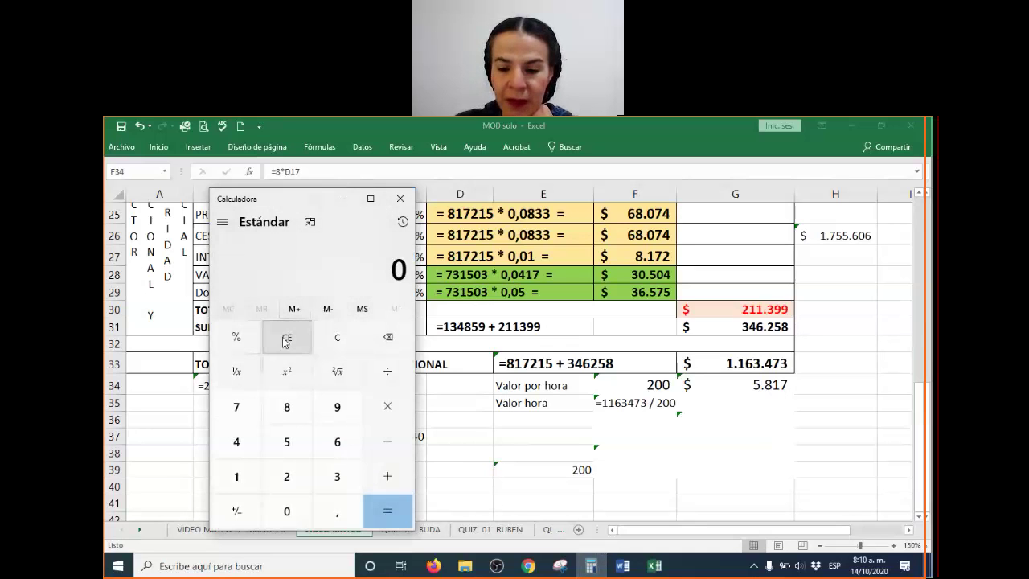
type("25")
type("*8")
key("Return")
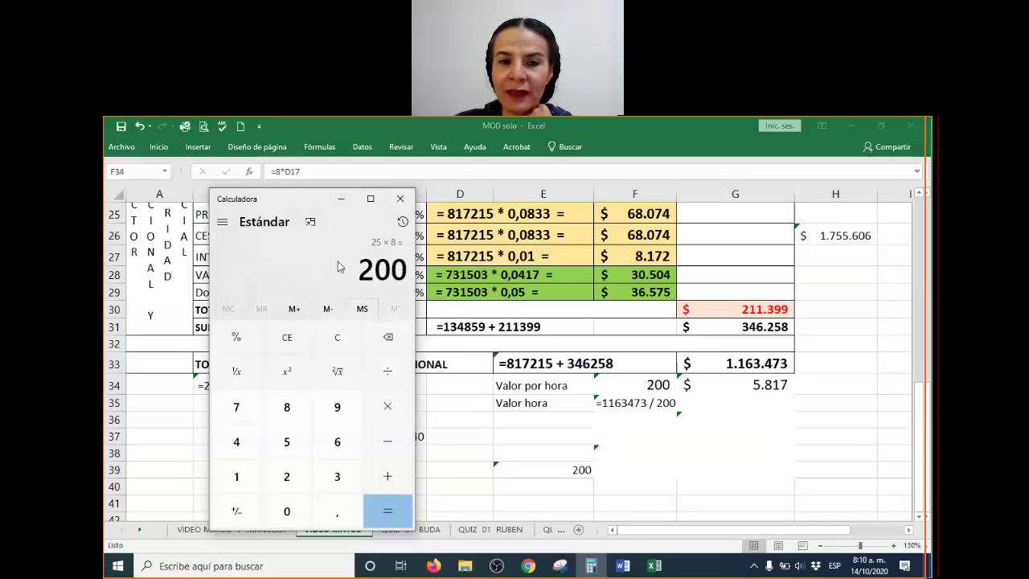
left_click(399, 199)
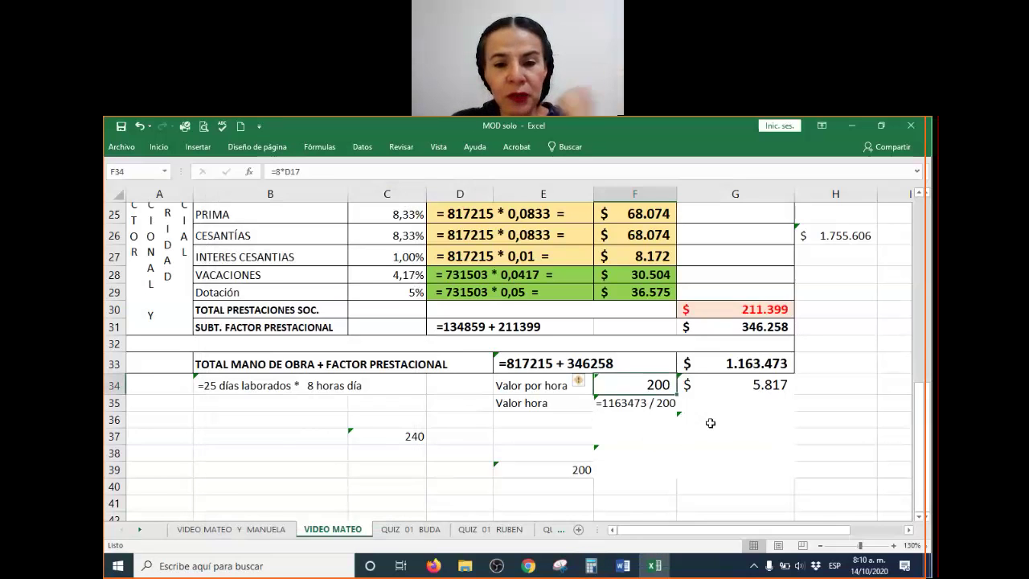
Inspect the hourly value formula in G34, divide 1163473 by 200 in Calculator and close Calculator.
left_click(743, 385)
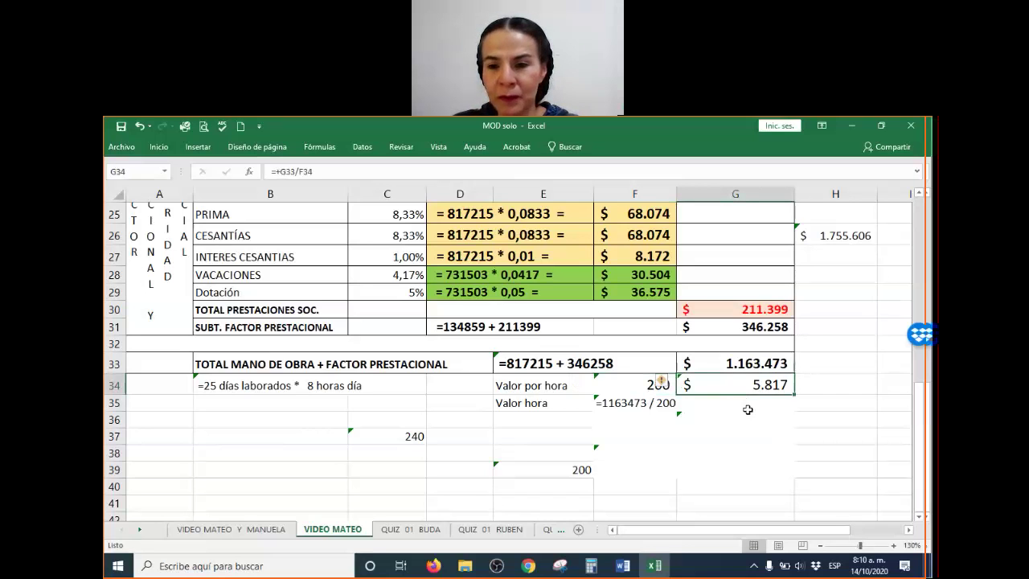
left_click(590, 566)
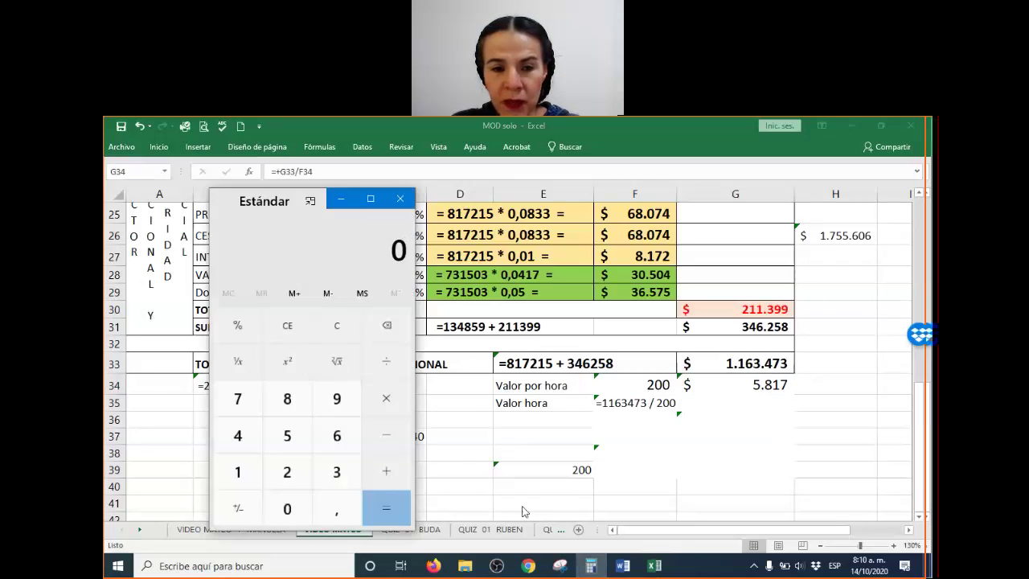
left_click(290, 343)
type("1163473")
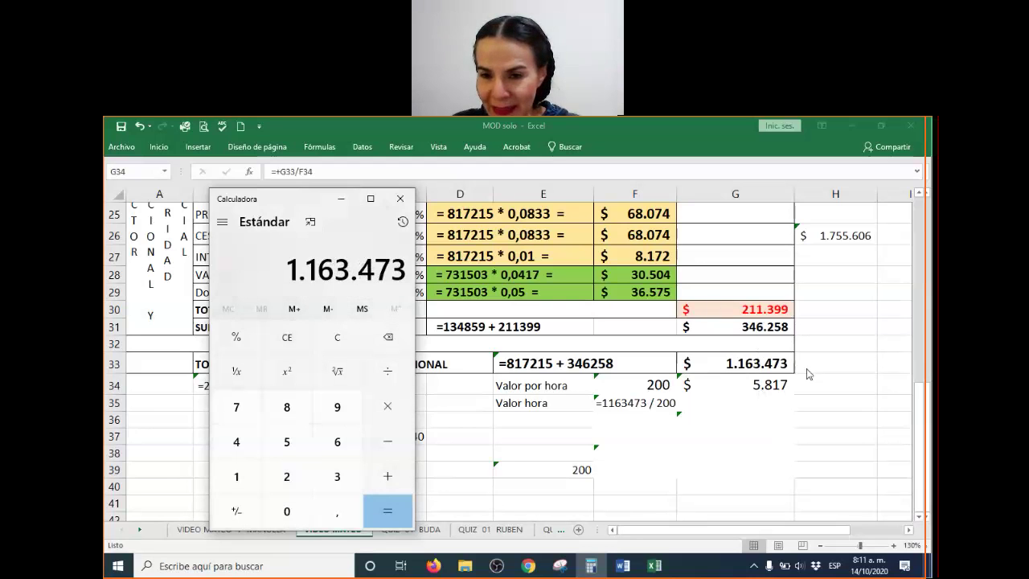
key("slash")
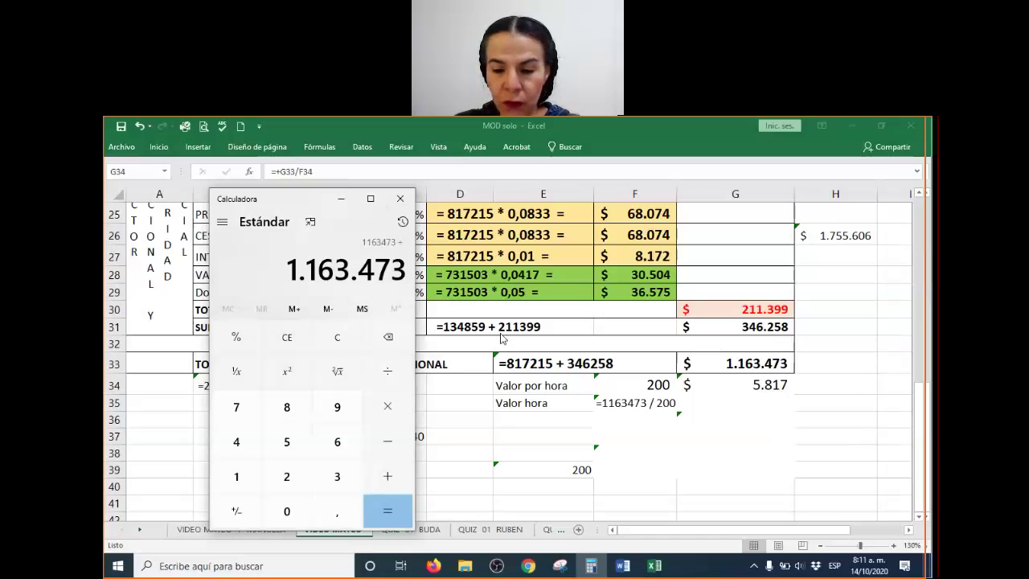
type("200")
key("Return")
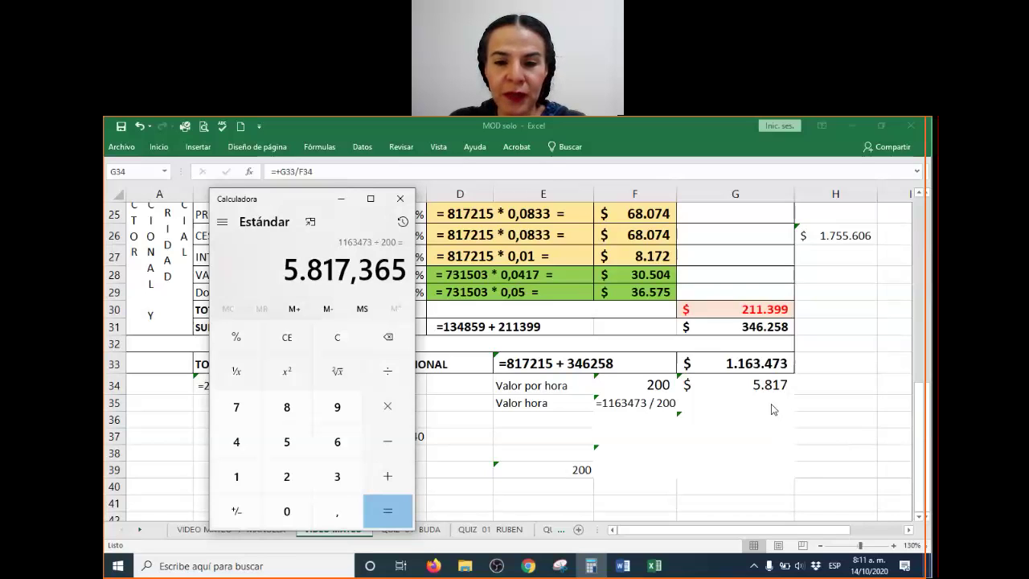
left_click(401, 199)
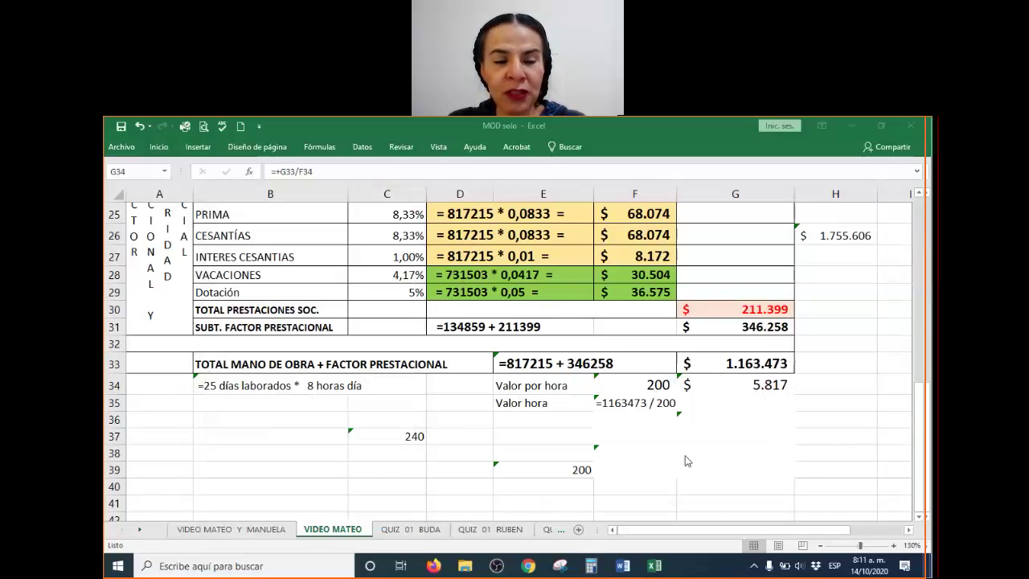